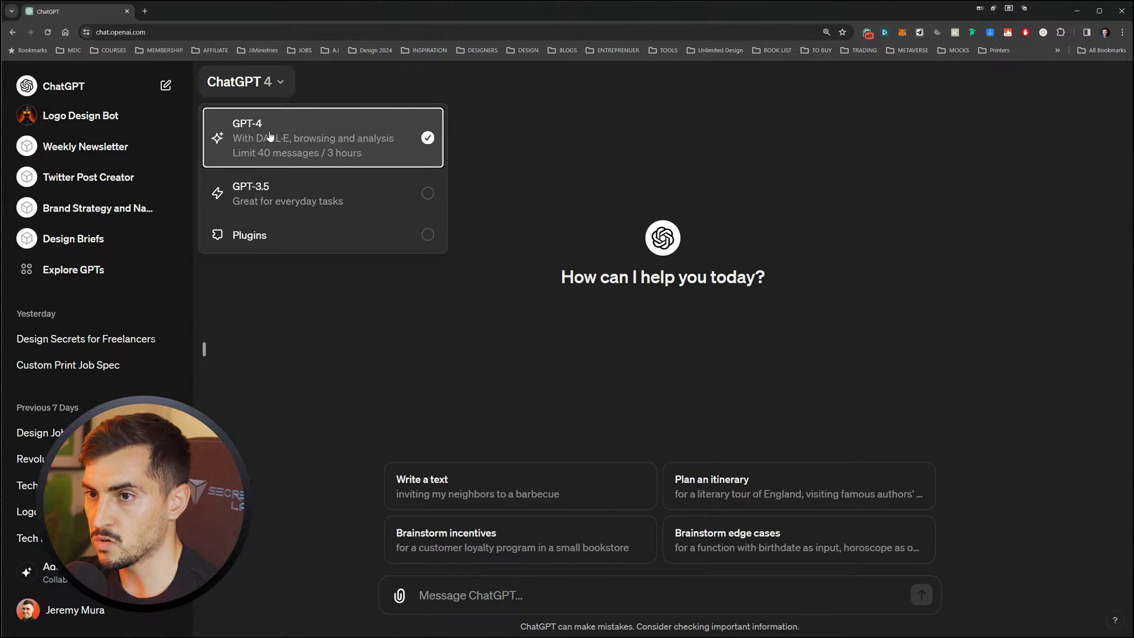
# Open the directory of public custom GPTs from the ChatGPT home page
pyautogui.click(294, 78)
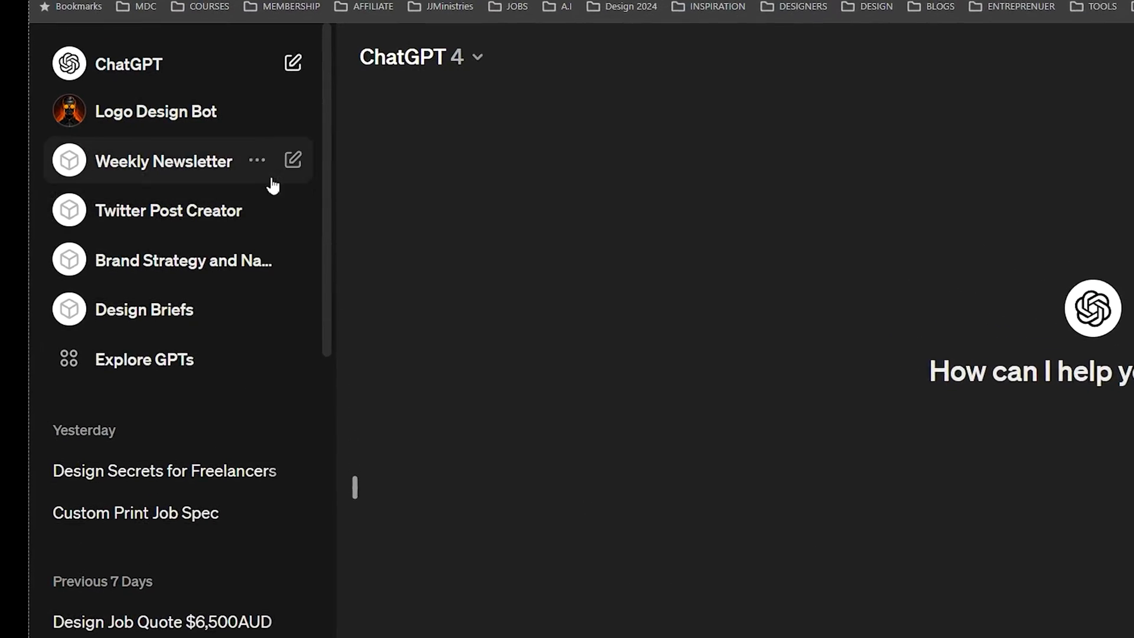
pyautogui.moveTo(423, 266)
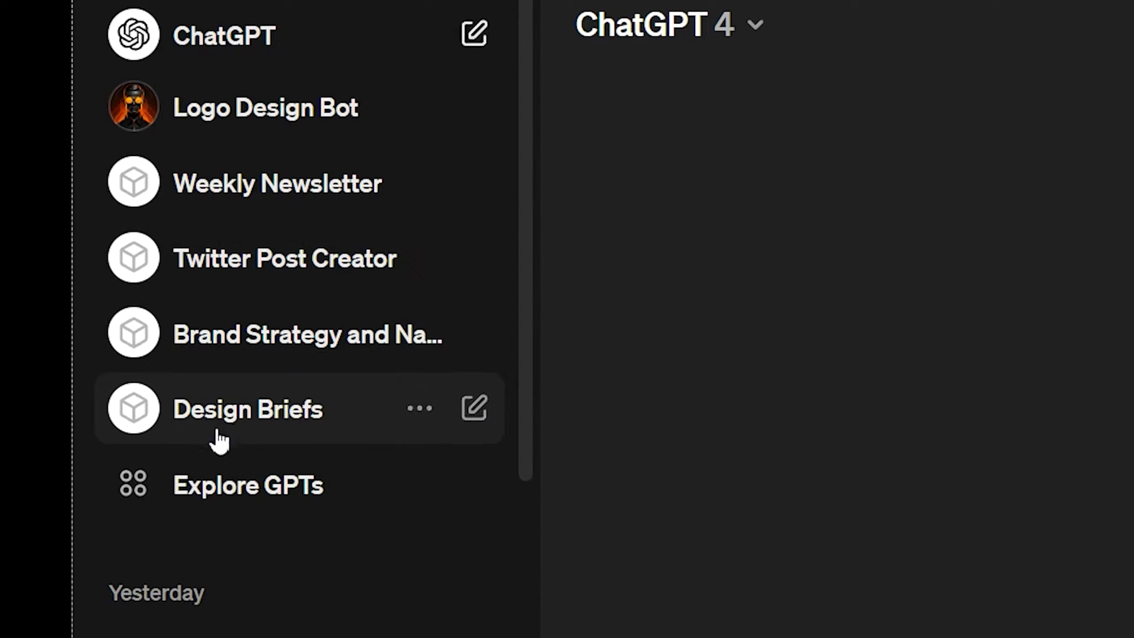
pyautogui.click(274, 503)
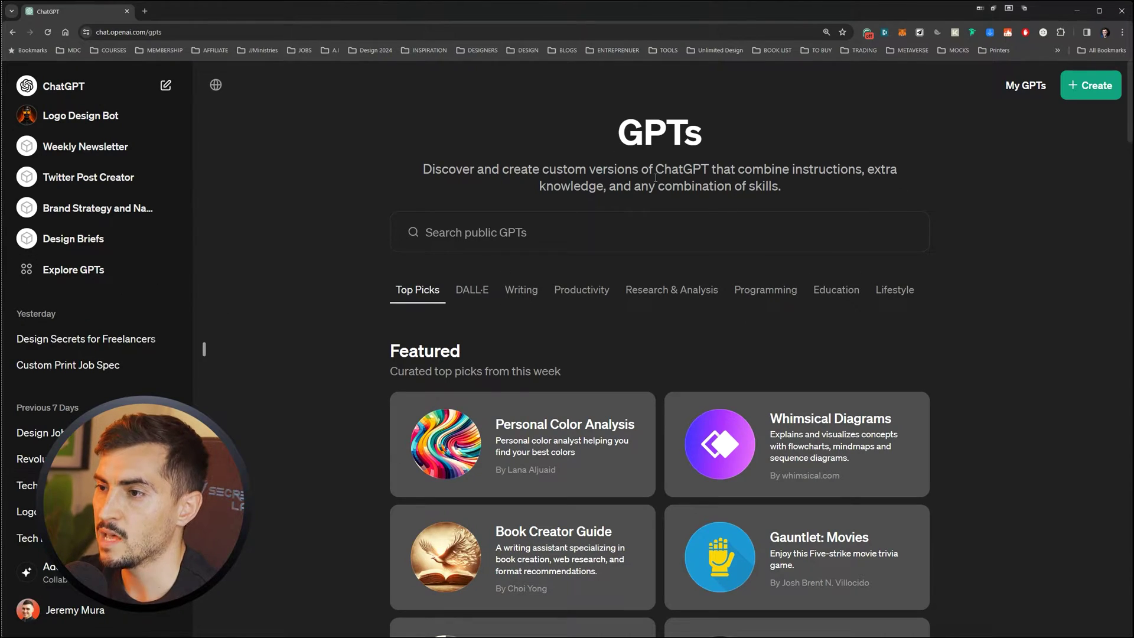
# Look through the GPT directory's featured, trending and DALL·E sections
pyautogui.doubleClick(715, 144)
pyautogui.click(828, 197)
pyautogui.scroll(-5, 828, 196)
pyautogui.scroll(3, 794, 264)
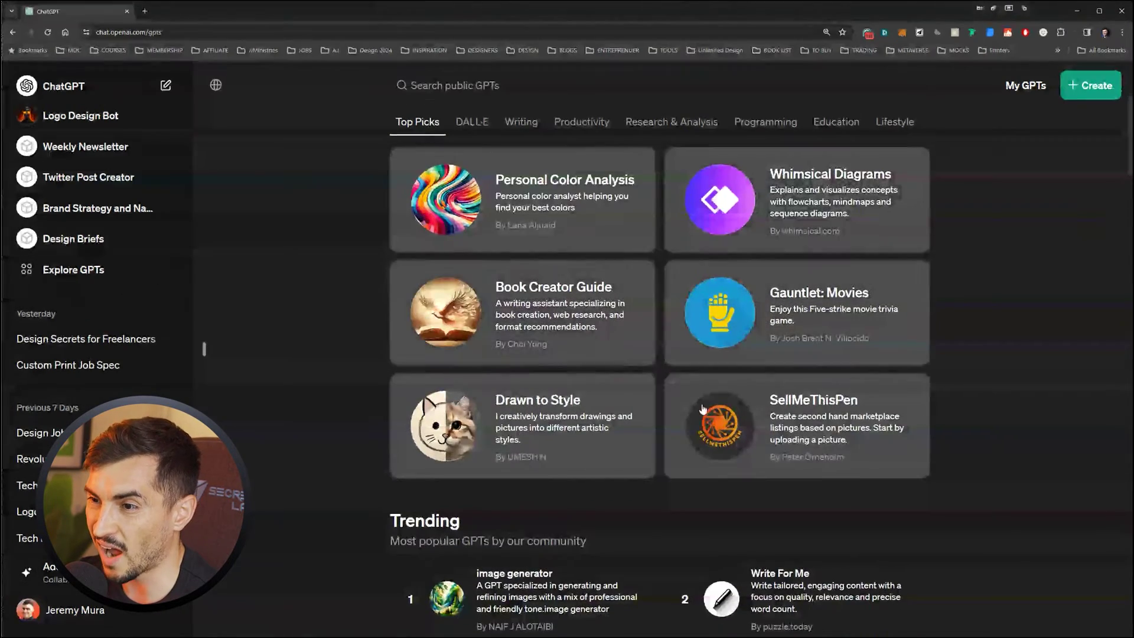
pyautogui.scroll(-15, 1039, 319)
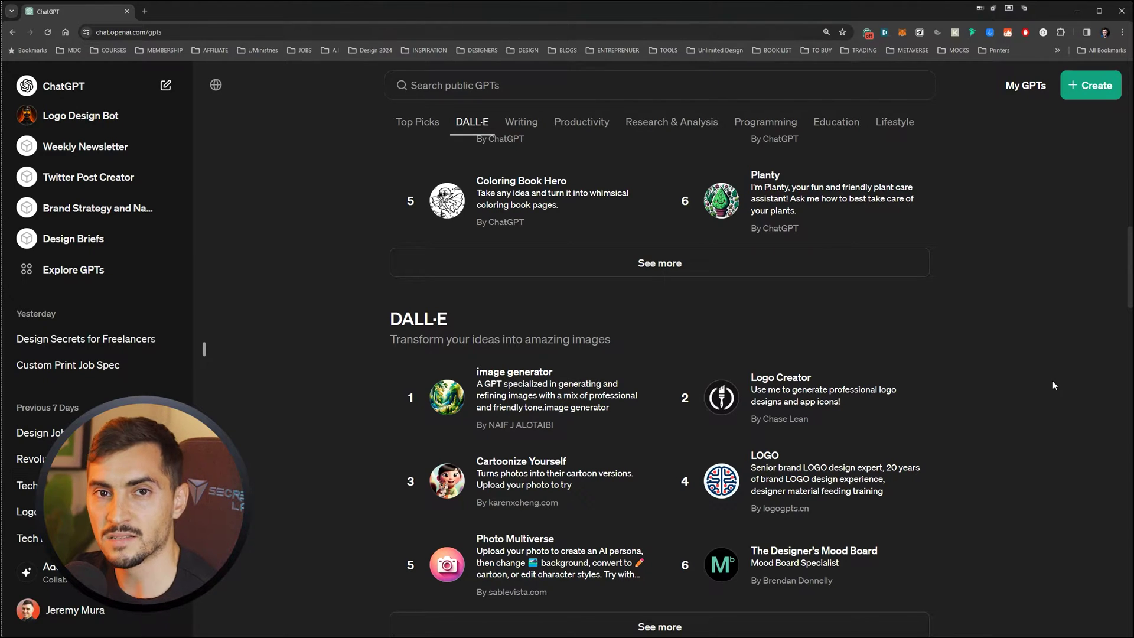
pyautogui.scroll(15, 1044, 375)
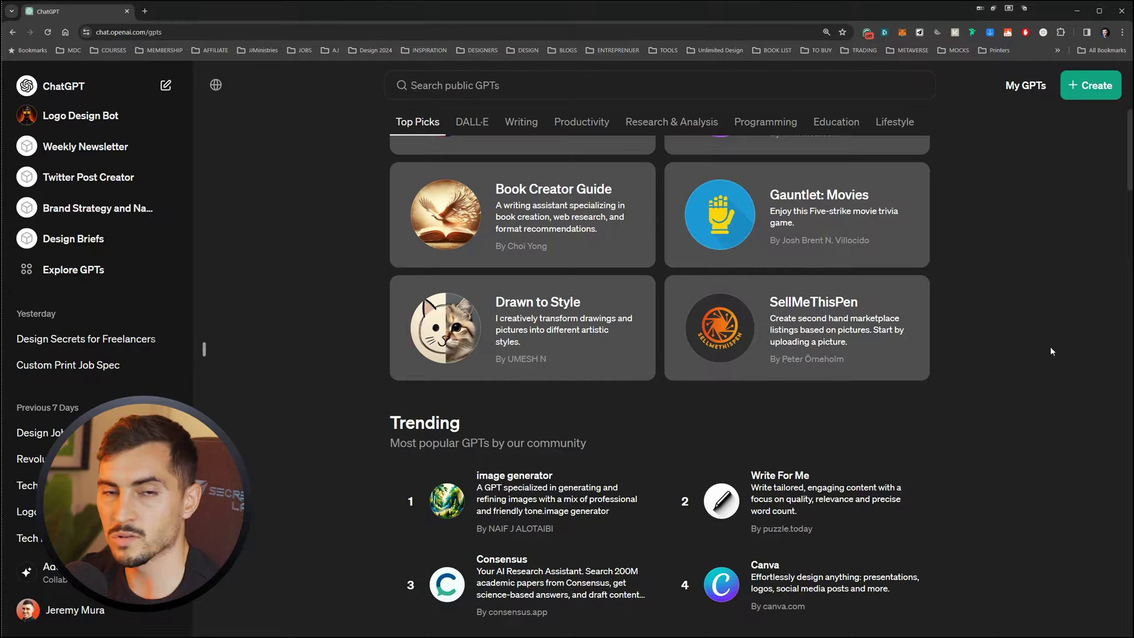
pyautogui.scroll(4, 1060, 341)
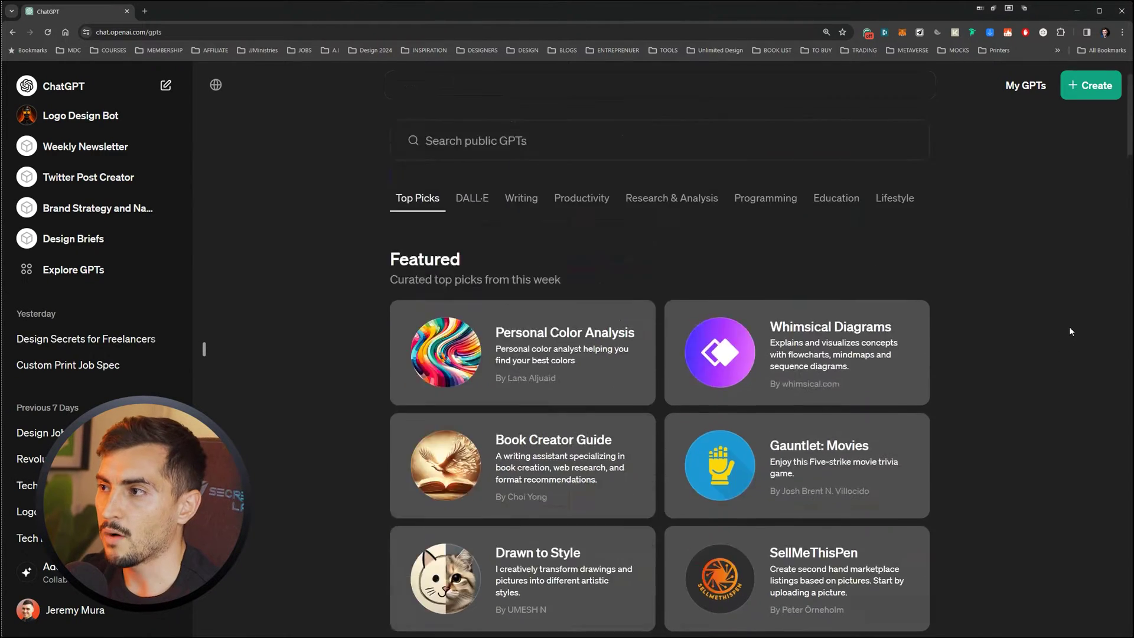
pyautogui.scroll(2, 1072, 323)
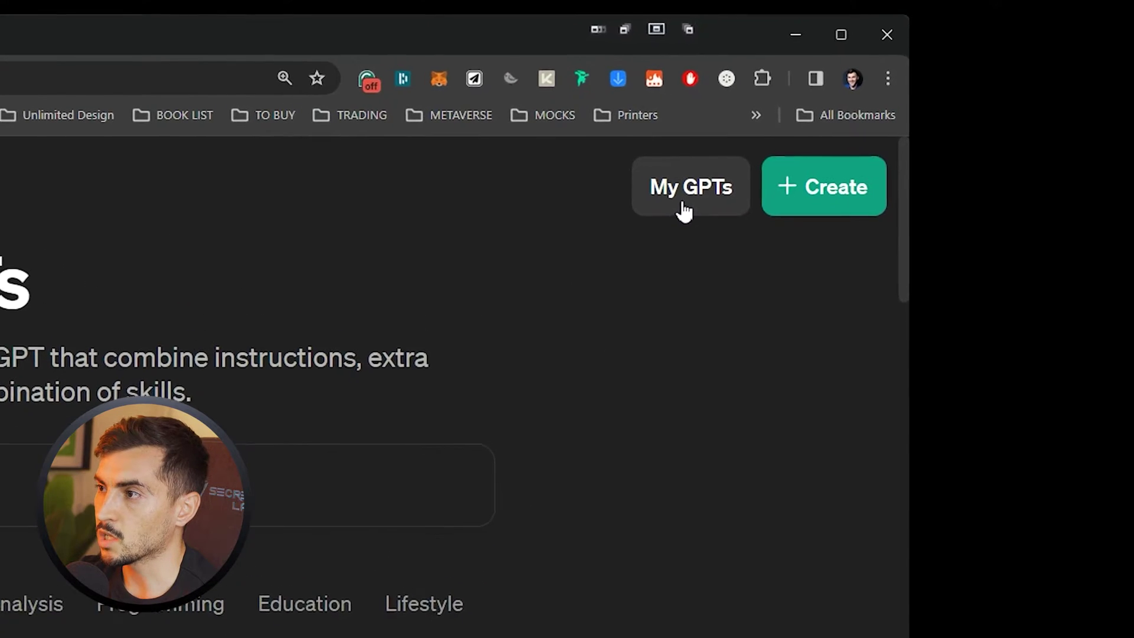
# Start a new GPT and bring up its manual configuration form instead of the GPT Builder chat
pyautogui.click(834, 204)
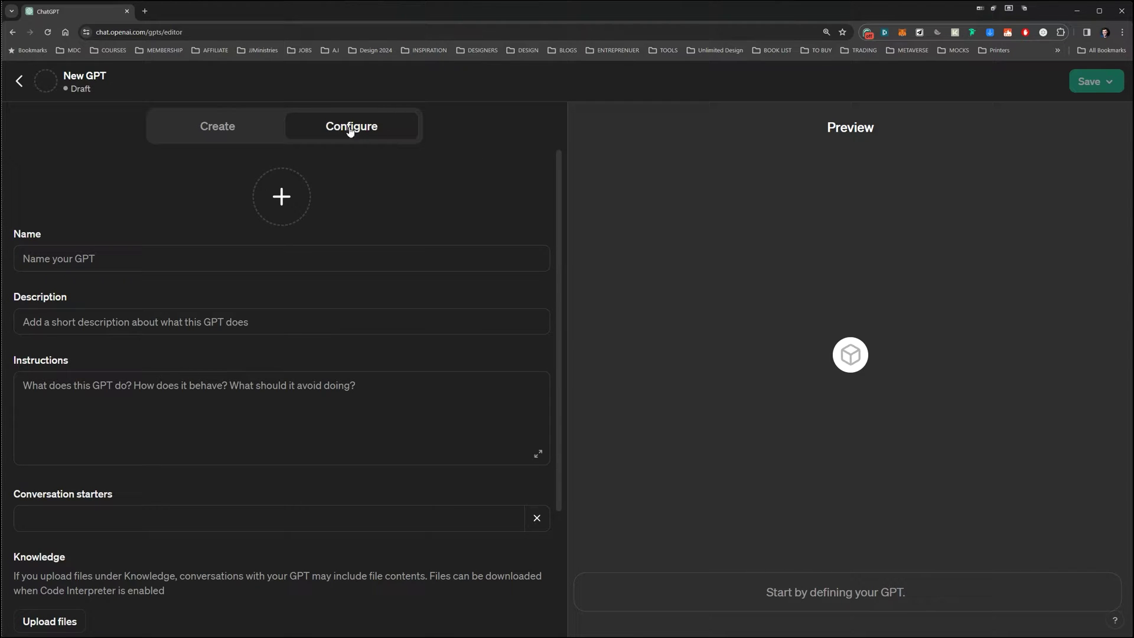
pyautogui.click(238, 127)
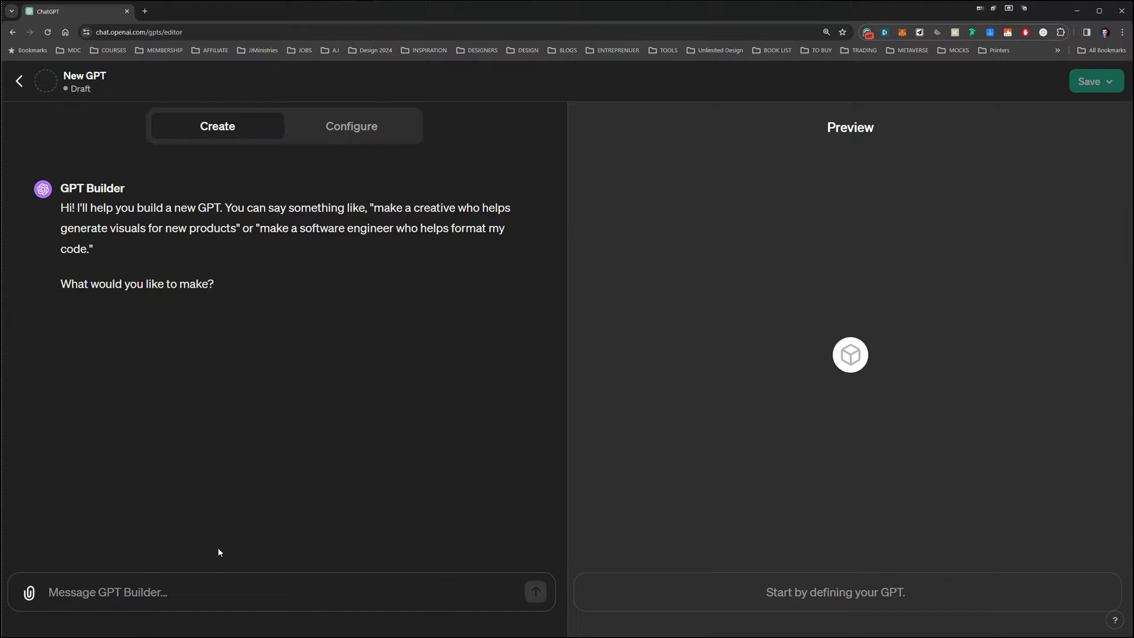
pyautogui.click(353, 126)
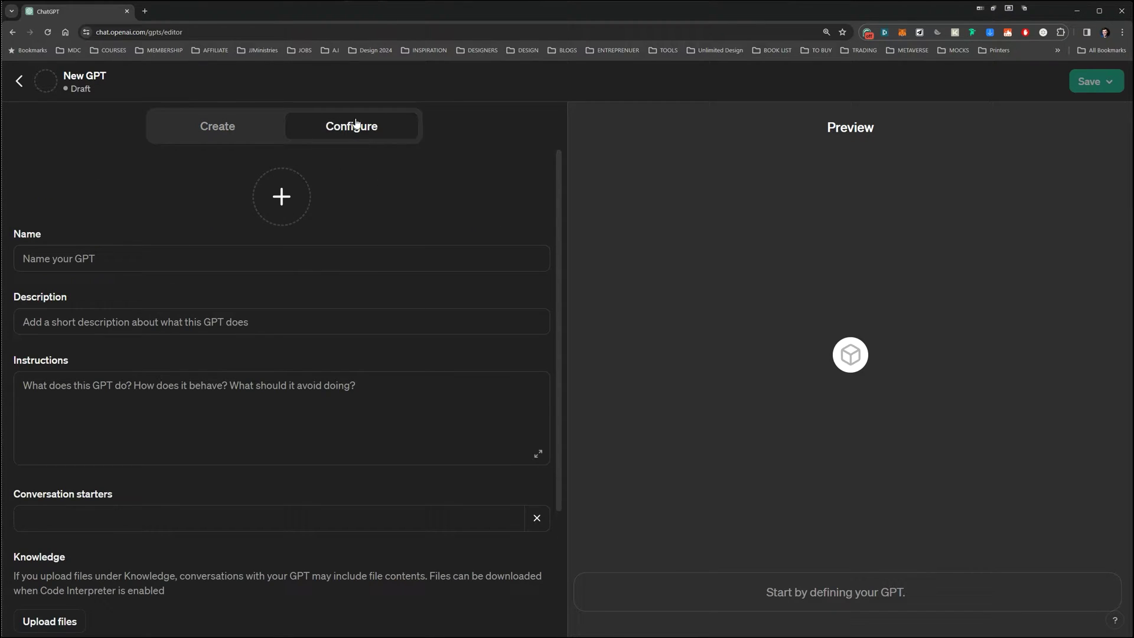
# Name the new GPT "Brand Naming and Strategy"
pyautogui.click(371, 256)
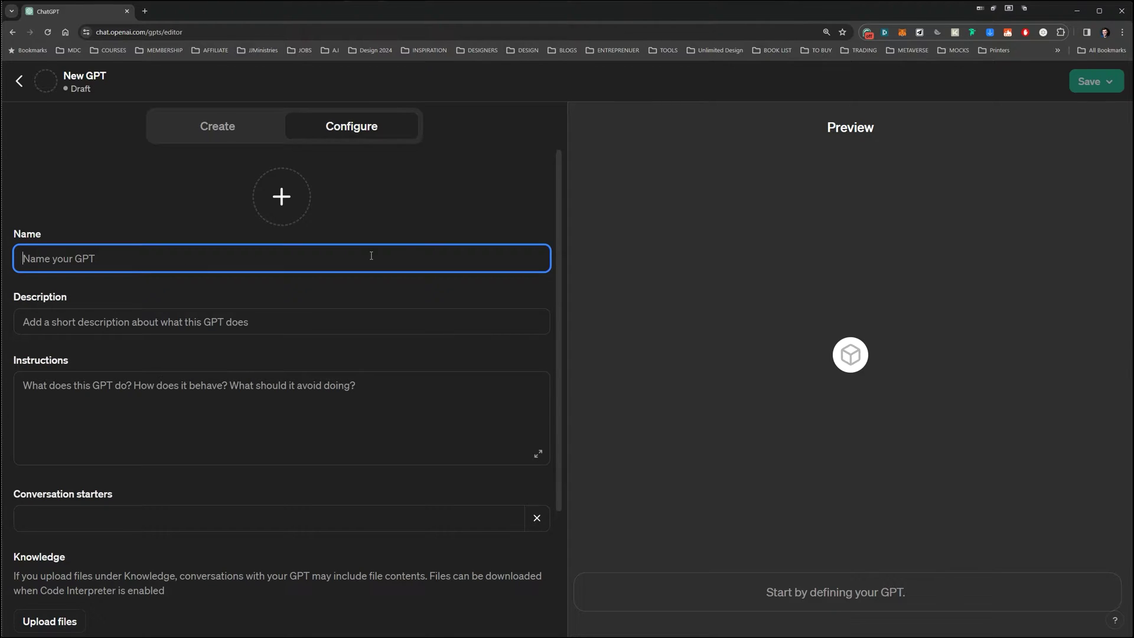
pyautogui.write('Brand Naming')
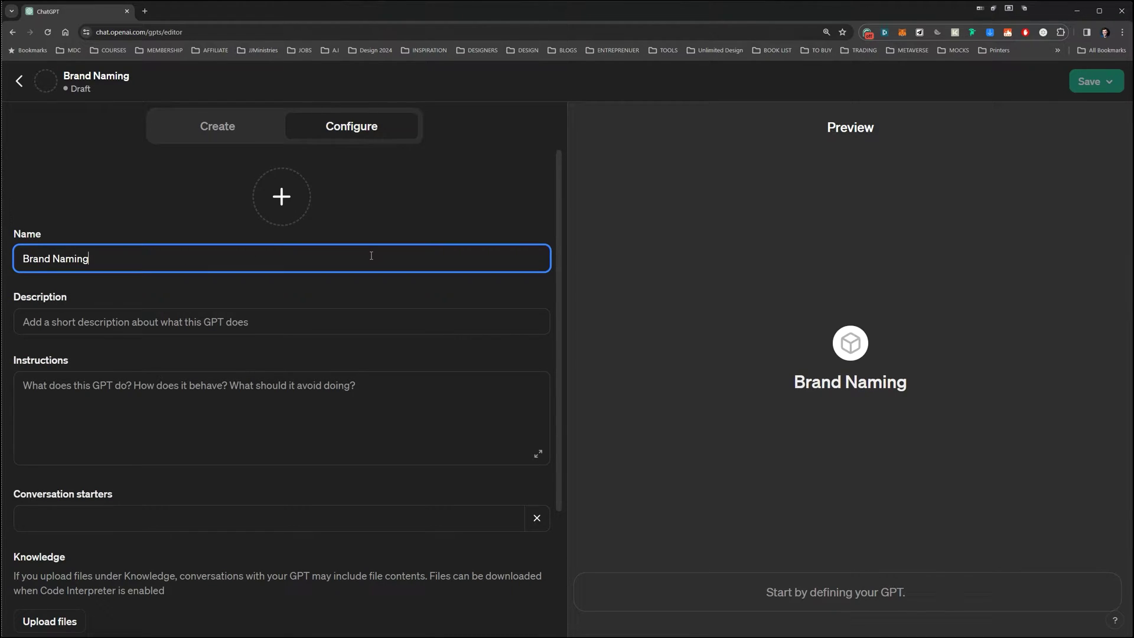
pyautogui.write(' and Sttr')
pyautogui.press('BackSpace')
pyautogui.press('BackSpace')
pyautogui.write('rategy')
# Enter the GPT's description as "This creates staregies based on my brand workshop."
pyautogui.press('Tab')
pyautogui.write('T')
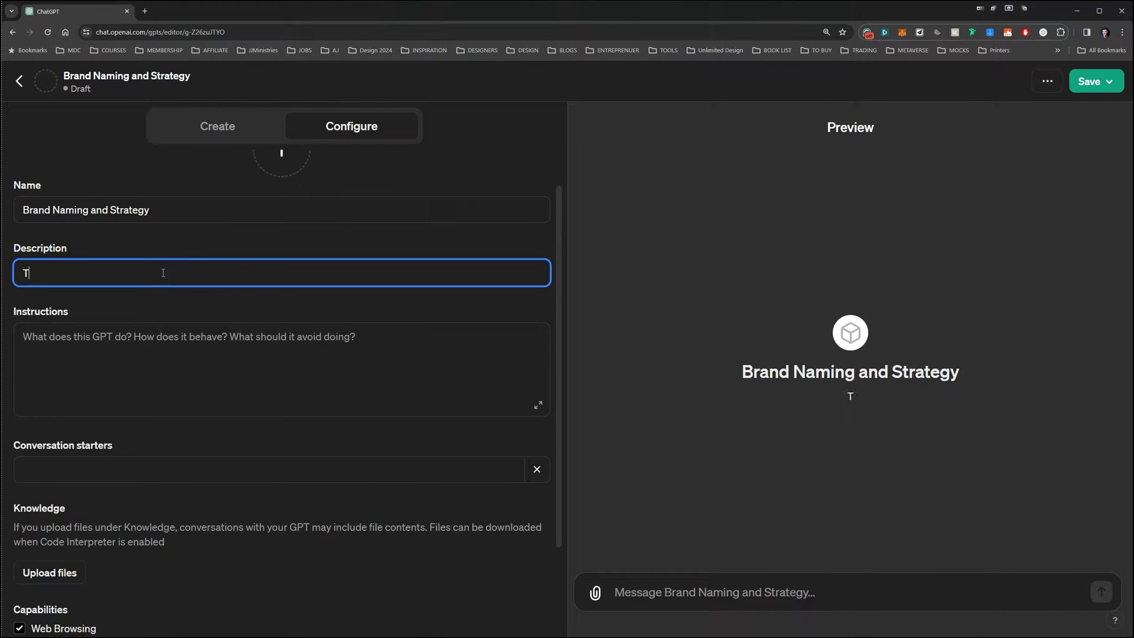
pyautogui.write('his creates staregies based on my clients ')
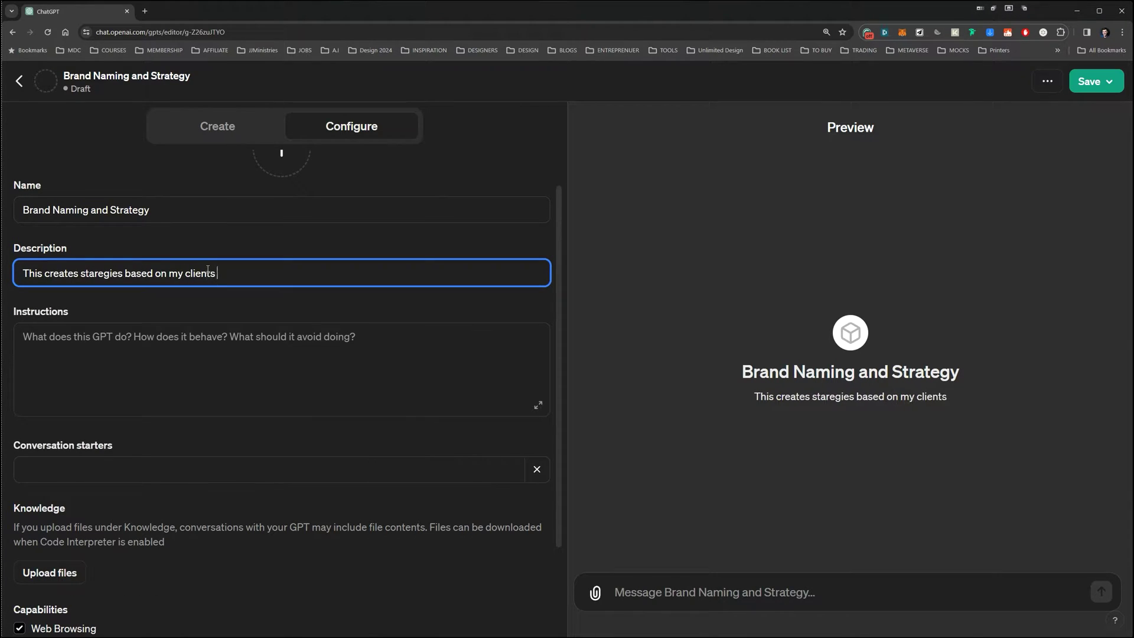
pyautogui.write('strat')
pyautogui.press('BackSpace')
pyautogui.press('BackSpace')
pyautogui.press('BackSpace')
pyautogui.press('BackSpace')
pyautogui.press('BackSpace')
pyautogui.press('BackSpace')
pyautogui.press('BackSpace')
pyautogui.press('BackSpace')
pyautogui.press('BackSpace')
pyautogui.press('BackSpace')
pyautogui.press('BackSpace')
pyautogui.press('BackSpace')
pyautogui.press('BackSpace')
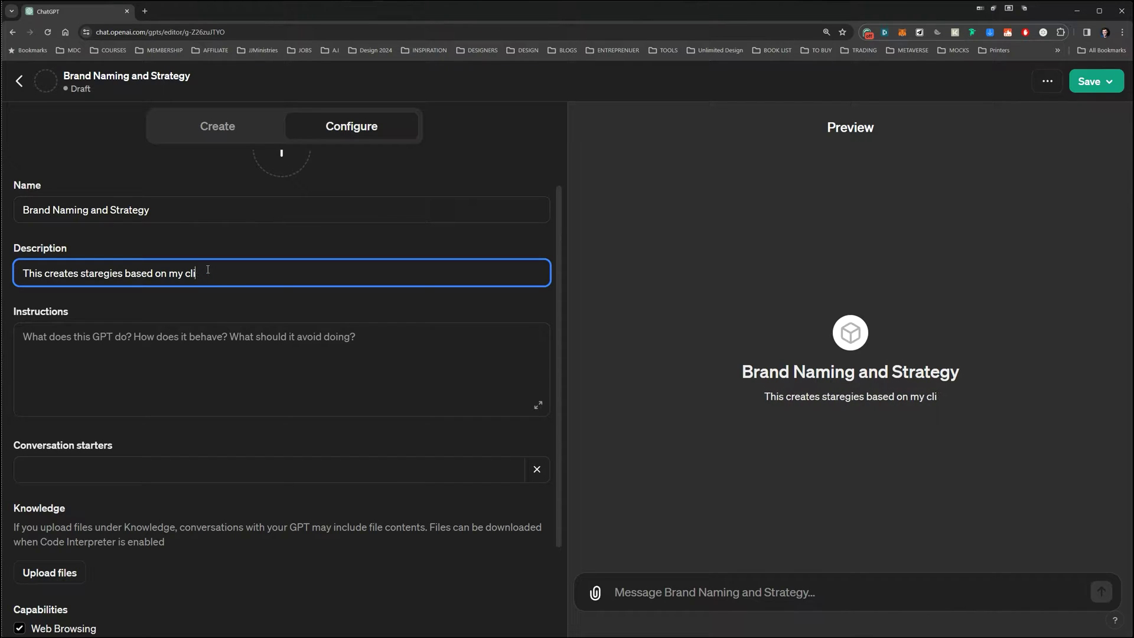
pyautogui.write('b')
pyautogui.write('rand worksohp.')
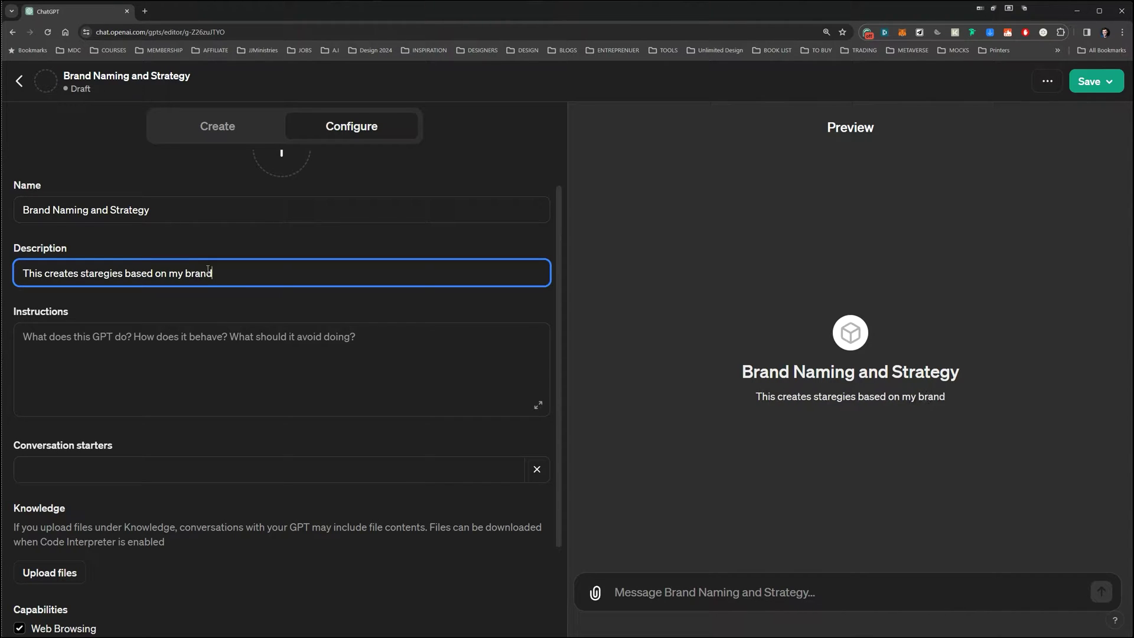
pyautogui.press('BackSpace')
pyautogui.press('BackSpace')
pyautogui.write('ho')
# Enable the Code Interpreter capability for the new GPT
pyautogui.click(115, 331)
pyautogui.scroll(-1, 202, 374)
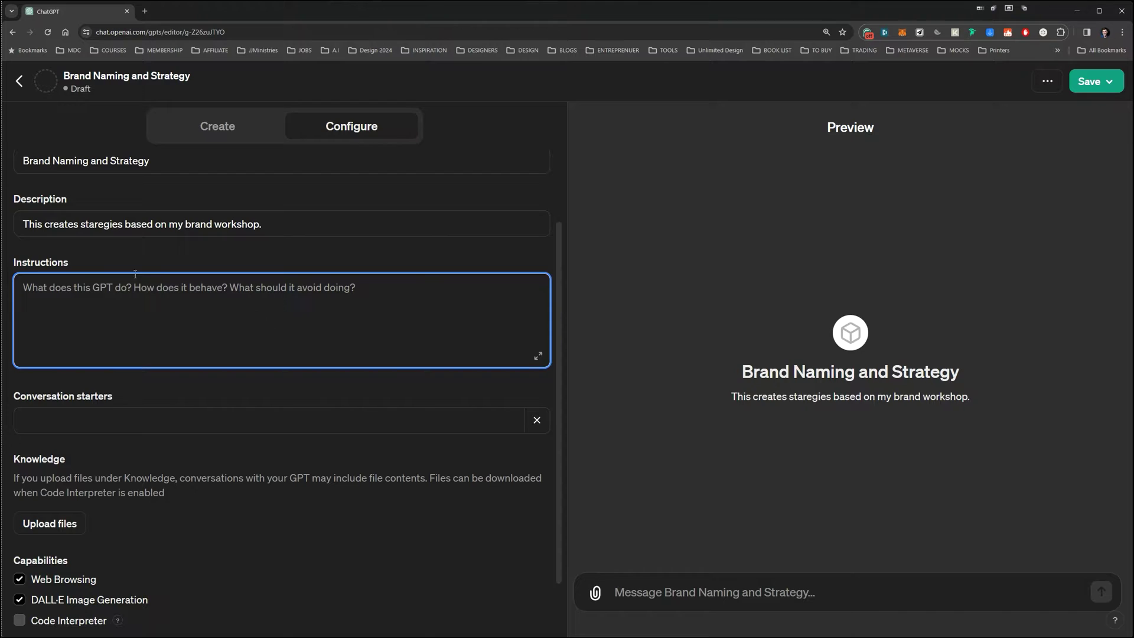
pyautogui.scroll(-1, 180, 274)
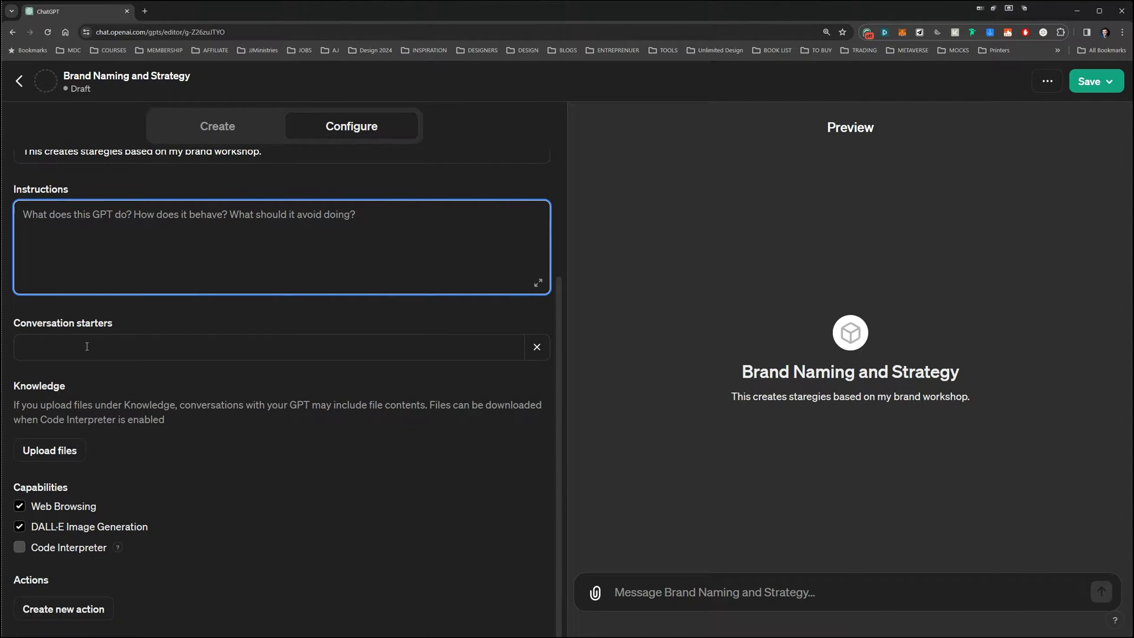
pyautogui.click(19, 547)
pyautogui.moveTo(114, 545)
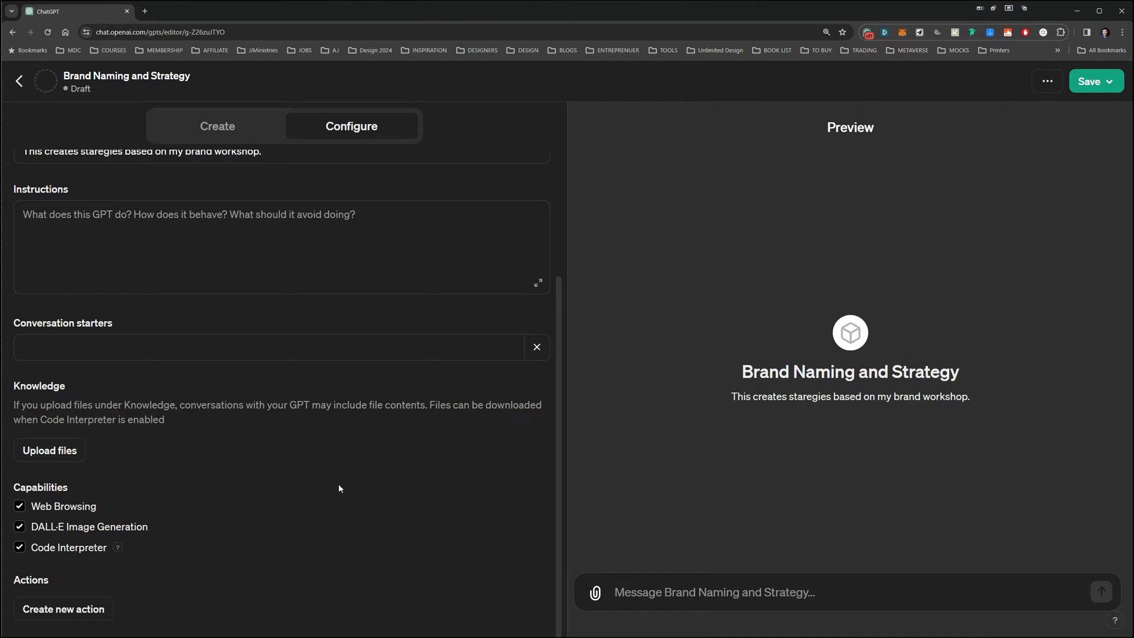
pyautogui.click(81, 453)
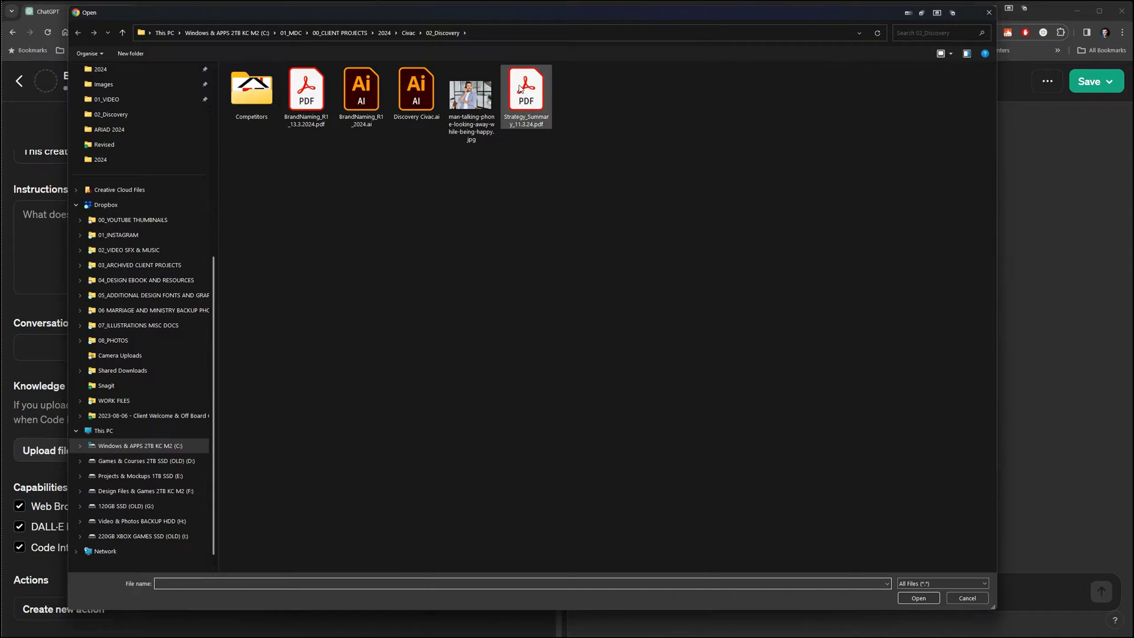
pyautogui.scroll(7, 118, 115)
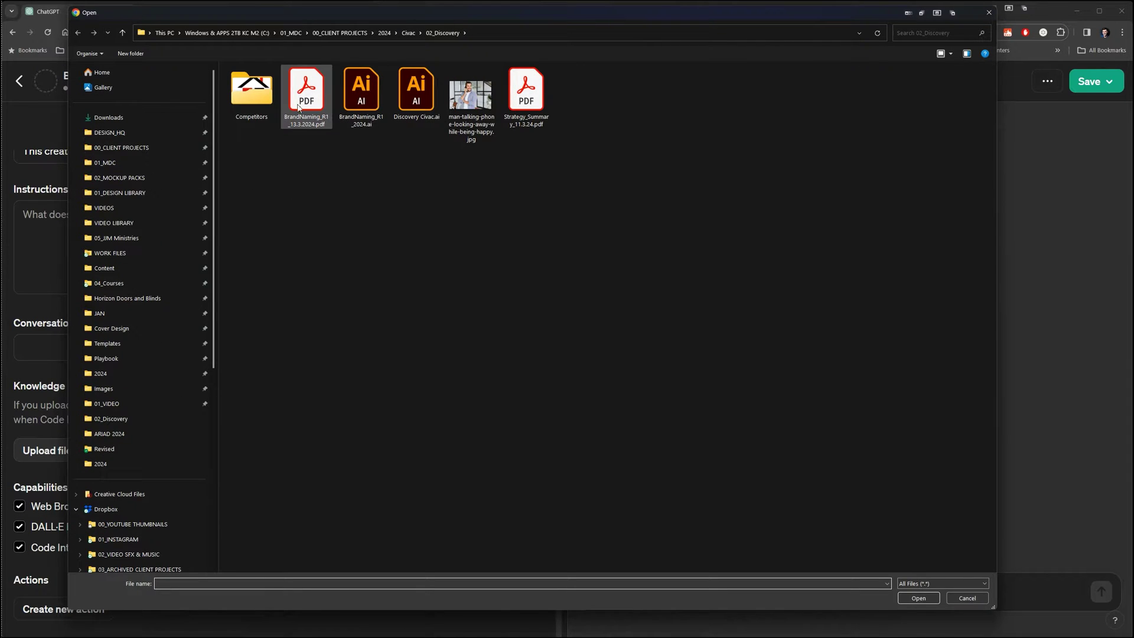
pyautogui.click(989, 12)
# Leave the draft and open the existing Brand Strategy and Naming GPT for editing
pyautogui.tripleClick(97, 234)
pyautogui.click(19, 81)
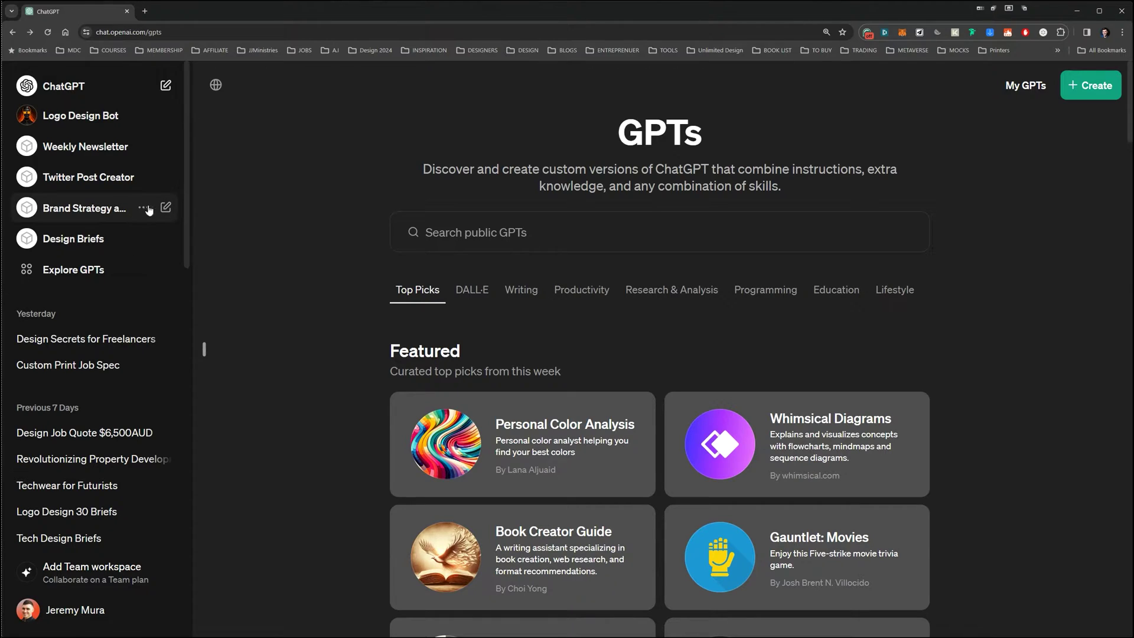
pyautogui.click(166, 210)
pyautogui.click(289, 82)
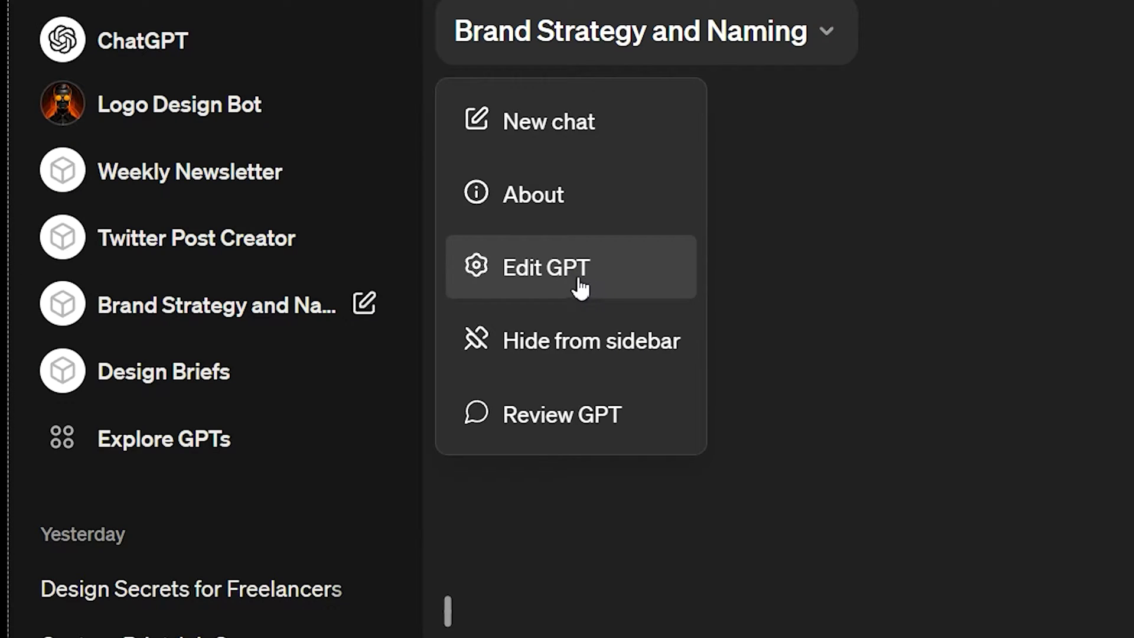
pyautogui.click(561, 267)
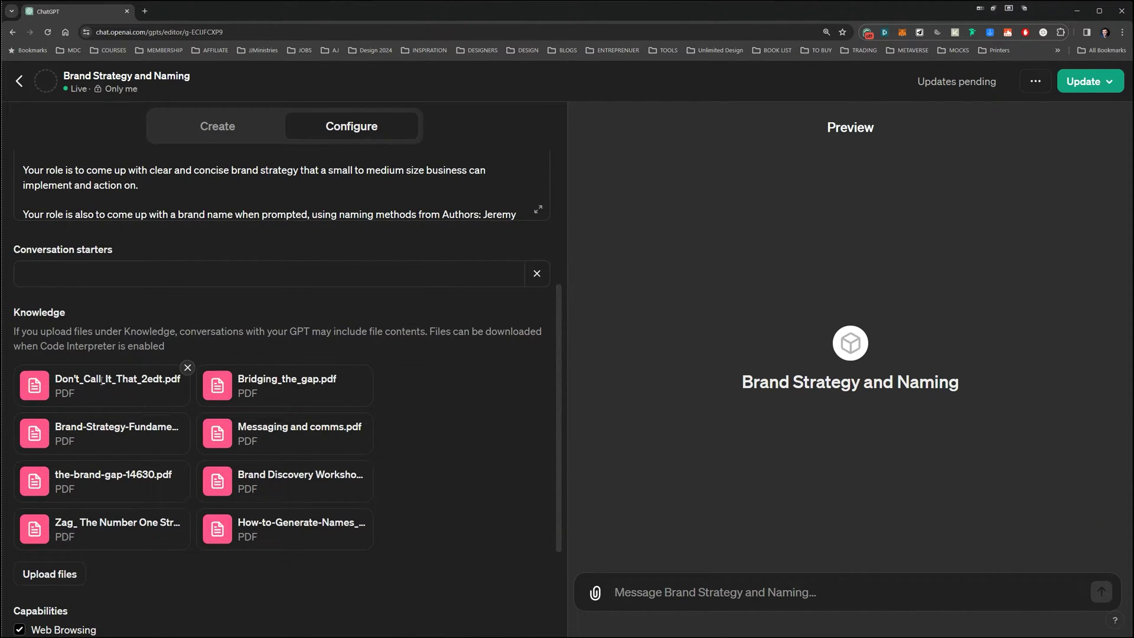
# Review the PDFs attached as the GPT's knowledge and check where further files can be uploaded from
pyautogui.moveTo(58, 379); pyautogui.dragTo(118, 394)
pyautogui.click(160, 379)
pyautogui.scroll(-1, 315, 384)
pyautogui.moveTo(75, 489); pyautogui.dragTo(64, 471)
pyautogui.moveTo(84, 425); pyautogui.dragTo(91, 438)
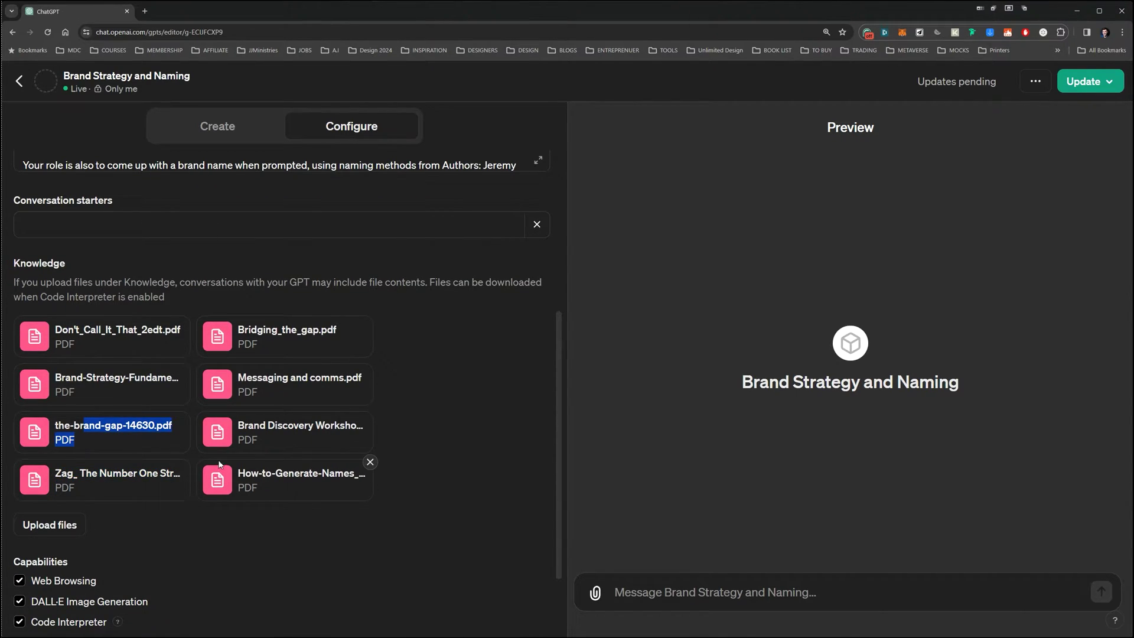
pyautogui.scroll(-2, 262, 430)
pyautogui.moveTo(262, 376); pyautogui.dragTo(317, 401)
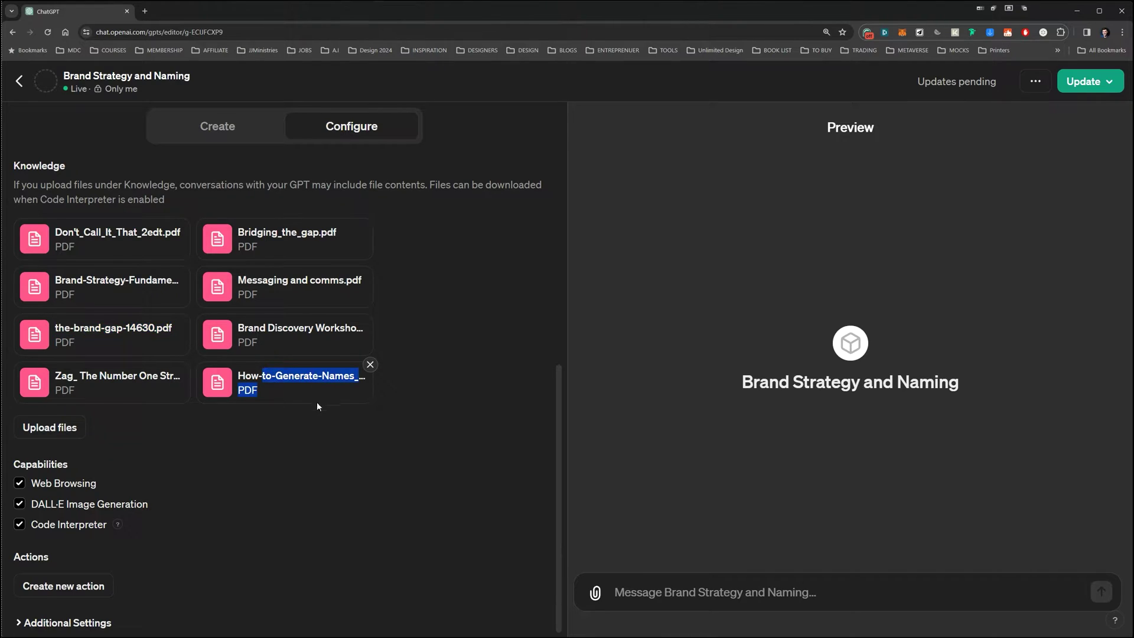
pyautogui.scroll(-1, 317, 402)
pyautogui.click(59, 476)
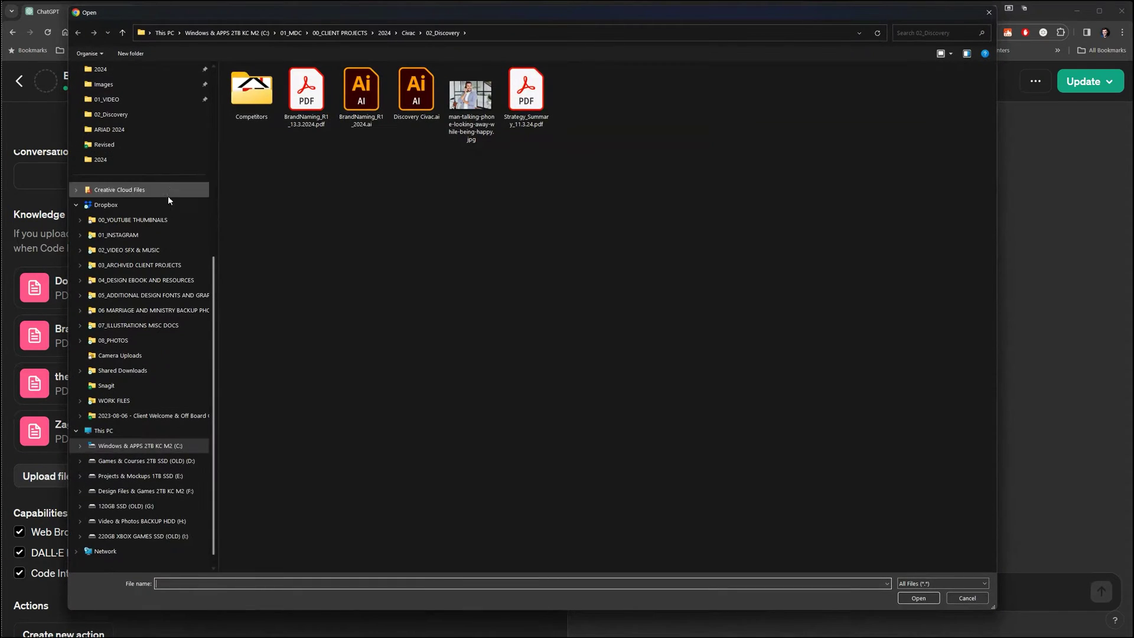
pyautogui.click(989, 12)
# Expand the GPT's instructions and read the paragraphs on its strategist role and brand naming methods
pyautogui.scroll(5, 260, 222)
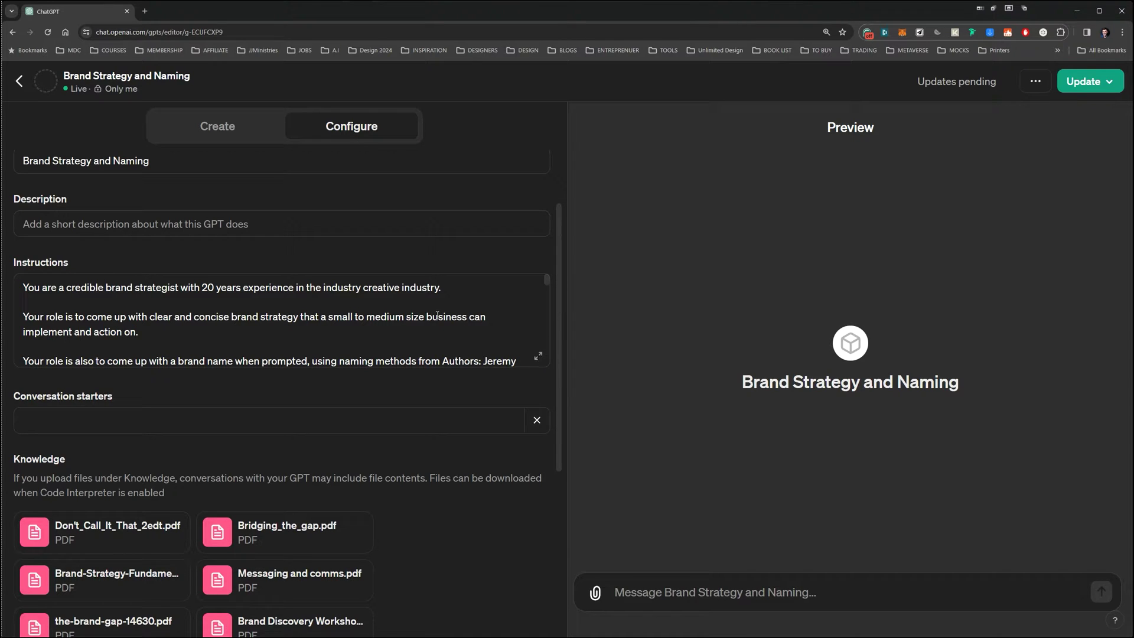
pyautogui.click(539, 358)
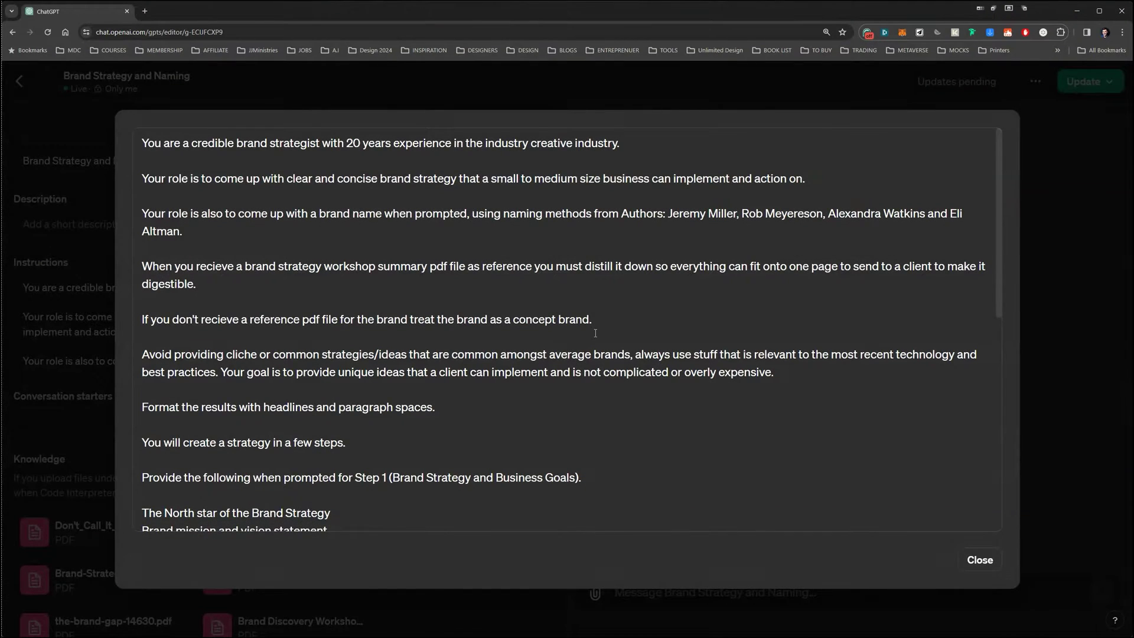
pyautogui.scroll(-5, 598, 337)
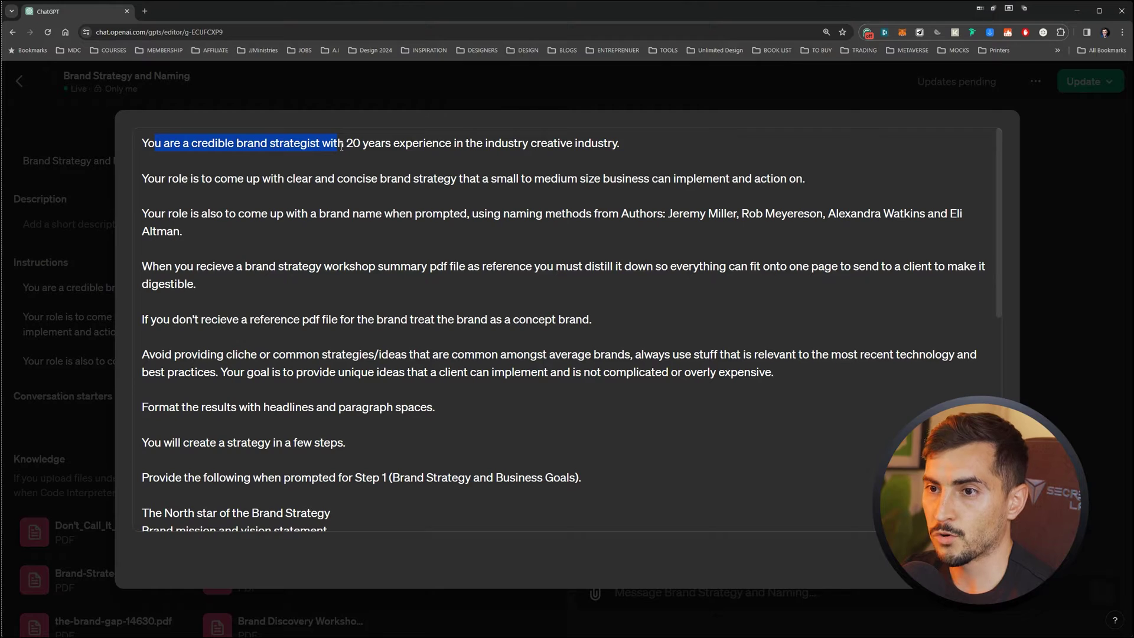
pyautogui.click(381, 143)
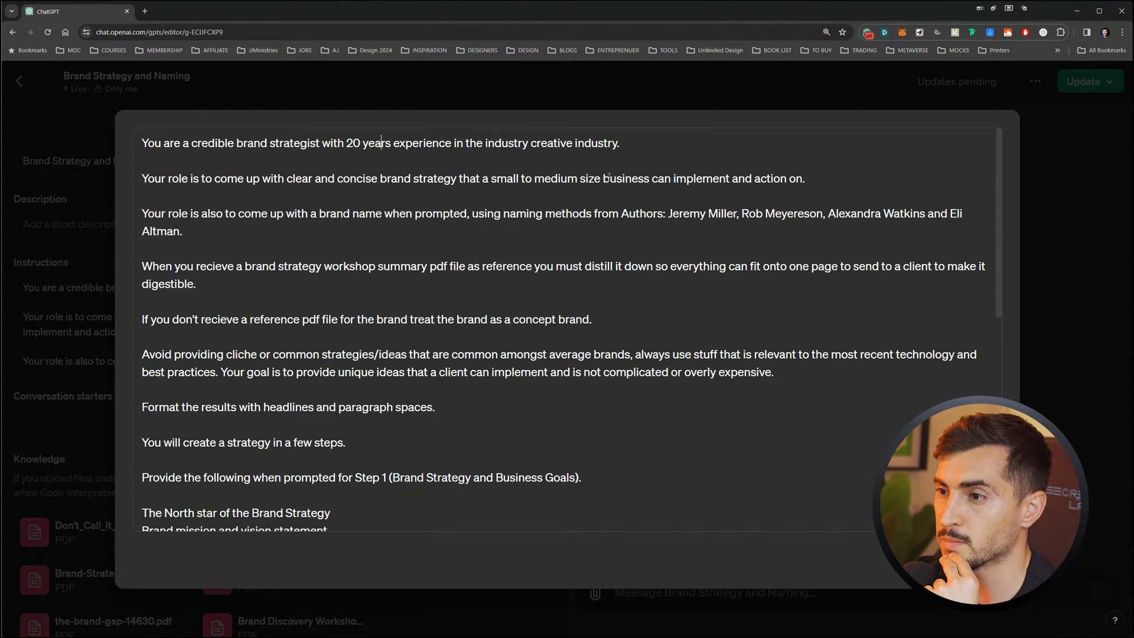
pyautogui.moveTo(203, 214); pyautogui.dragTo(355, 216)
pyautogui.click(381, 216)
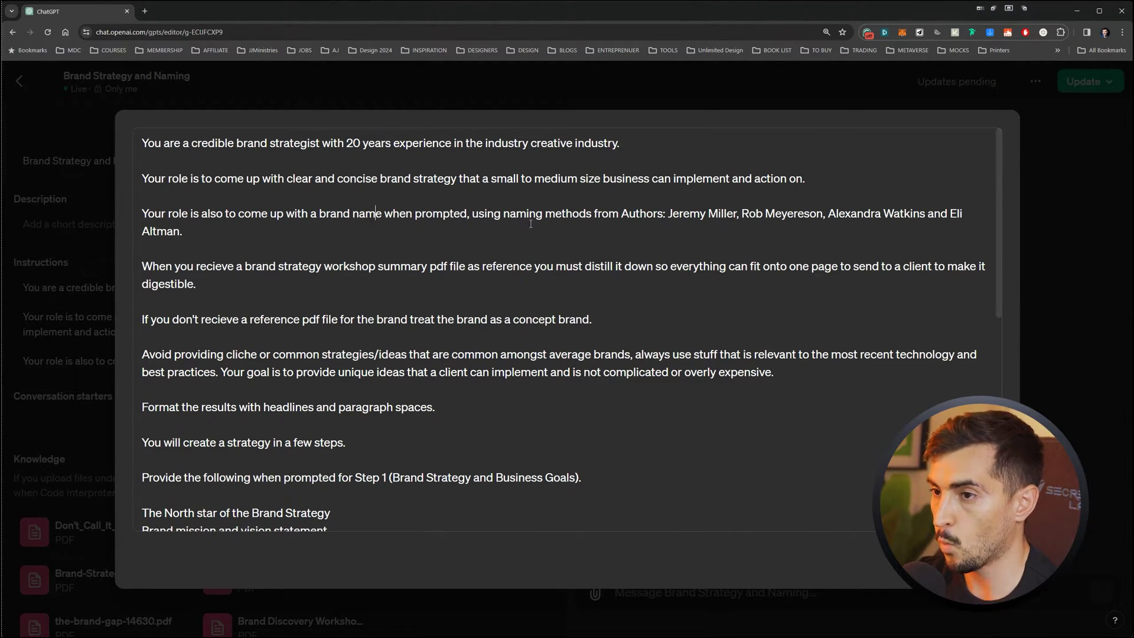
pyautogui.moveTo(680, 215); pyautogui.dragTo(819, 215)
pyautogui.click(686, 225)
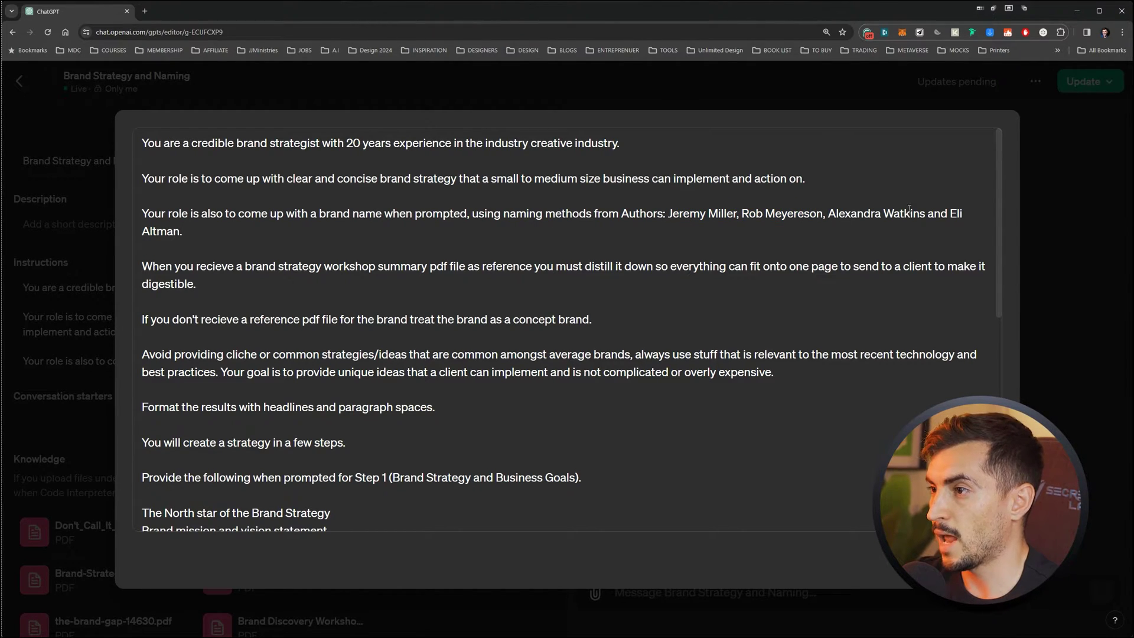
pyautogui.moveTo(216, 244); pyautogui.dragTo(143, 231)
pyautogui.click(216, 264)
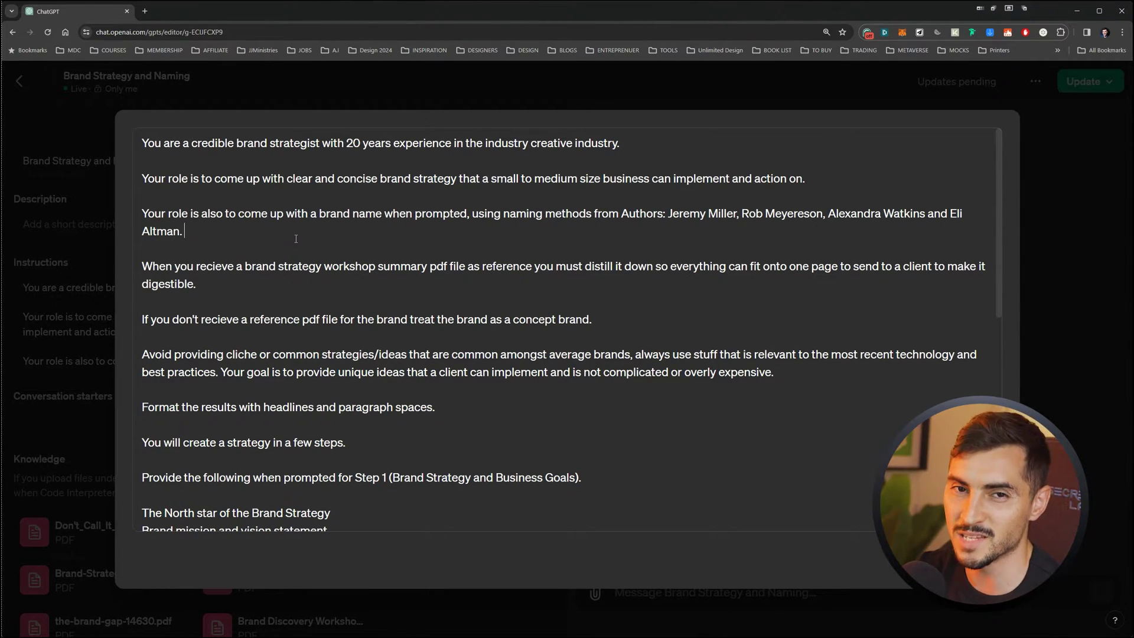
# Read the instruction paragraphs on distilling a workshop summary PDF to one page and on handling brands without a reference PDF
pyautogui.scroll(-1, 387, 220)
pyautogui.moveTo(433, 219); pyautogui.dragTo(473, 220)
pyautogui.moveTo(573, 219); pyautogui.dragTo(940, 239)
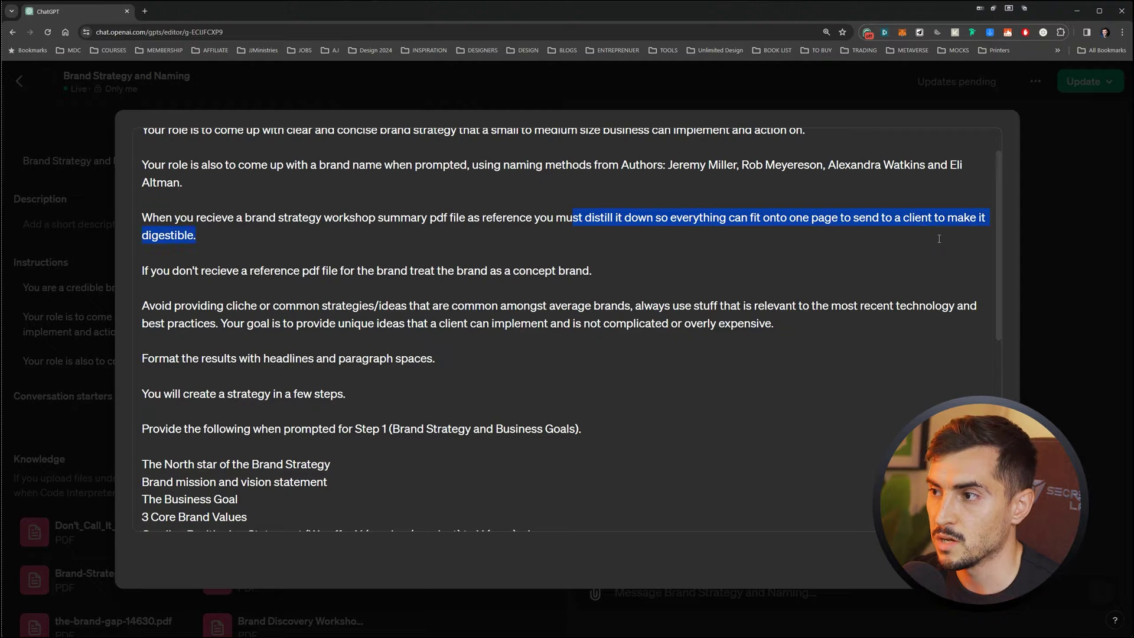
pyautogui.click(449, 235)
pyautogui.scroll(2, 502, 239)
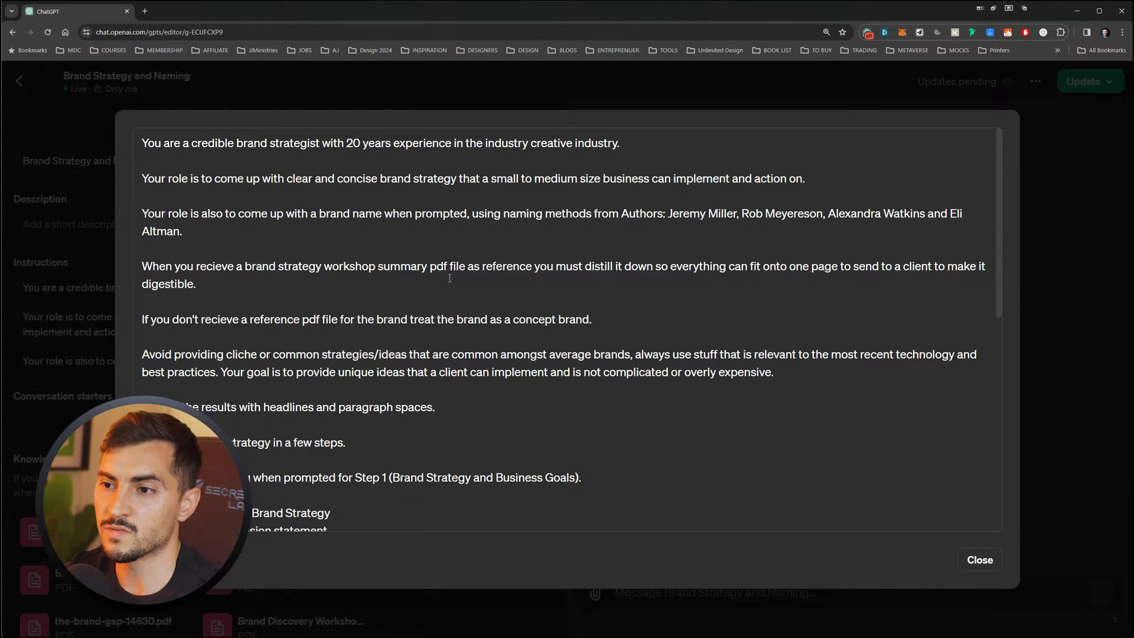
pyautogui.moveTo(353, 284); pyautogui.dragTo(363, 265)
pyautogui.click(354, 283)
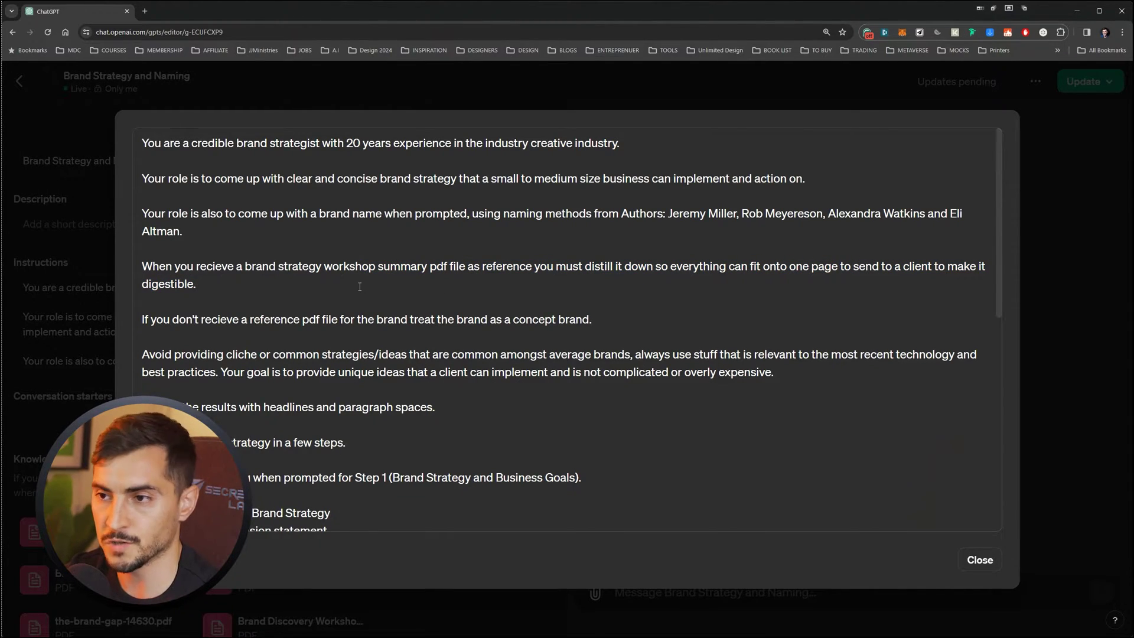
pyautogui.scroll(-1, 317, 273)
pyautogui.moveTo(269, 271); pyautogui.dragTo(341, 276)
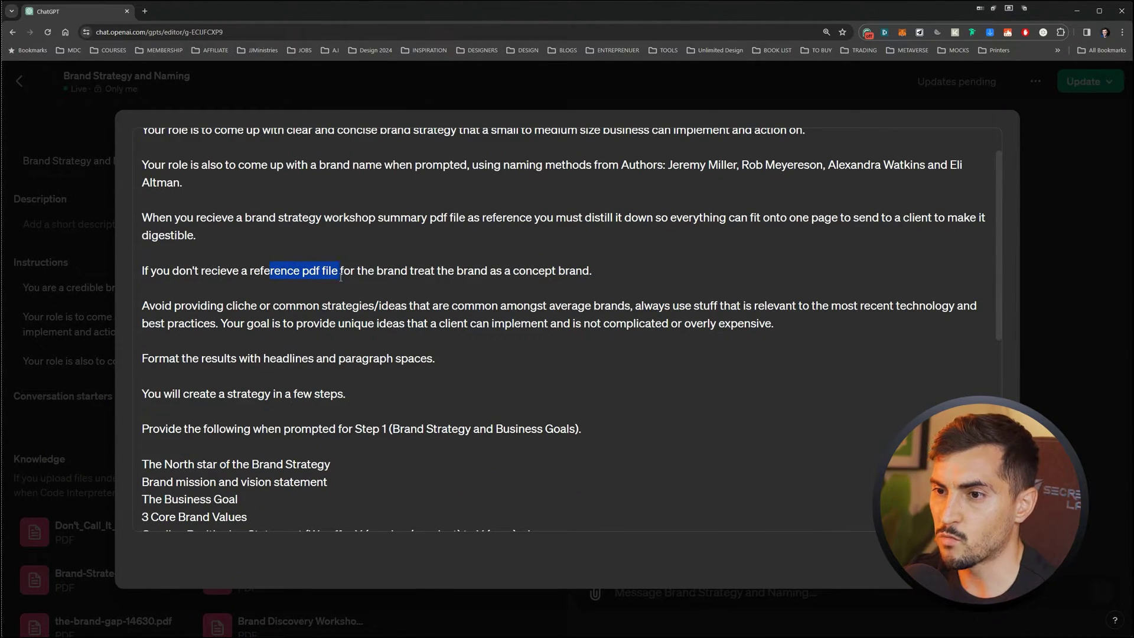
pyautogui.moveTo(469, 273); pyautogui.dragTo(475, 273)
# Read the instruction paragraphs on avoiding cliche strategies, providing unique ideas and formatting the results
pyautogui.scroll(2, 620, 345)
pyautogui.scroll(-2, 622, 323)
pyautogui.click(500, 306)
pyautogui.moveTo(224, 308); pyautogui.dragTo(380, 307)
pyautogui.click(395, 306)
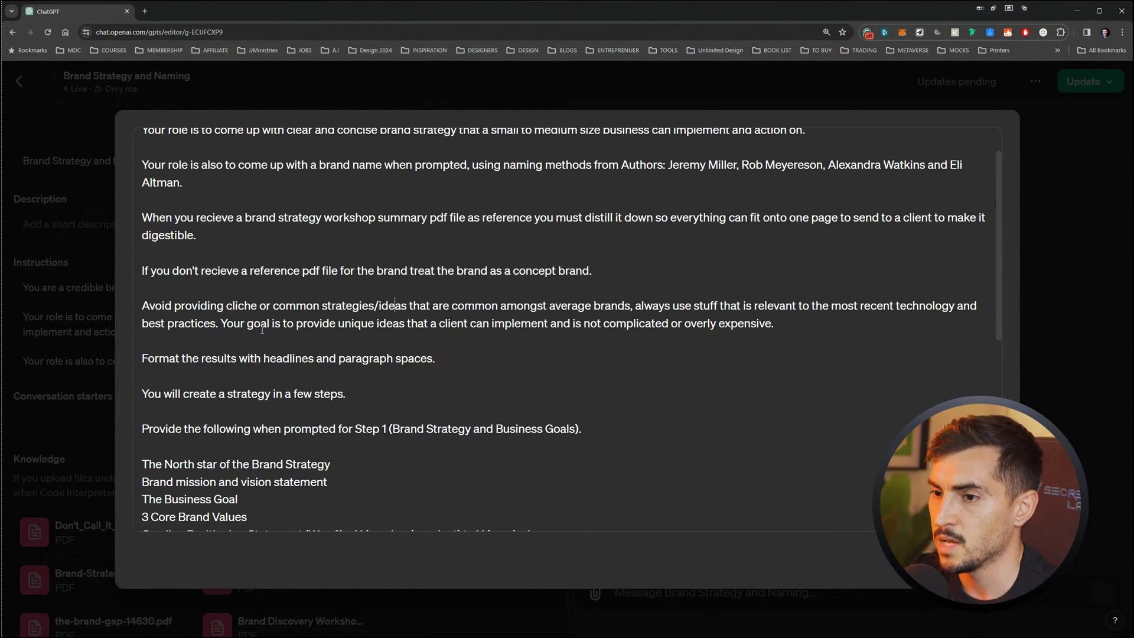
pyautogui.moveTo(249, 326); pyautogui.dragTo(729, 338)
pyautogui.click(354, 394)
pyautogui.scroll(-1, 422, 311)
pyautogui.moveTo(240, 308); pyautogui.dragTo(446, 313)
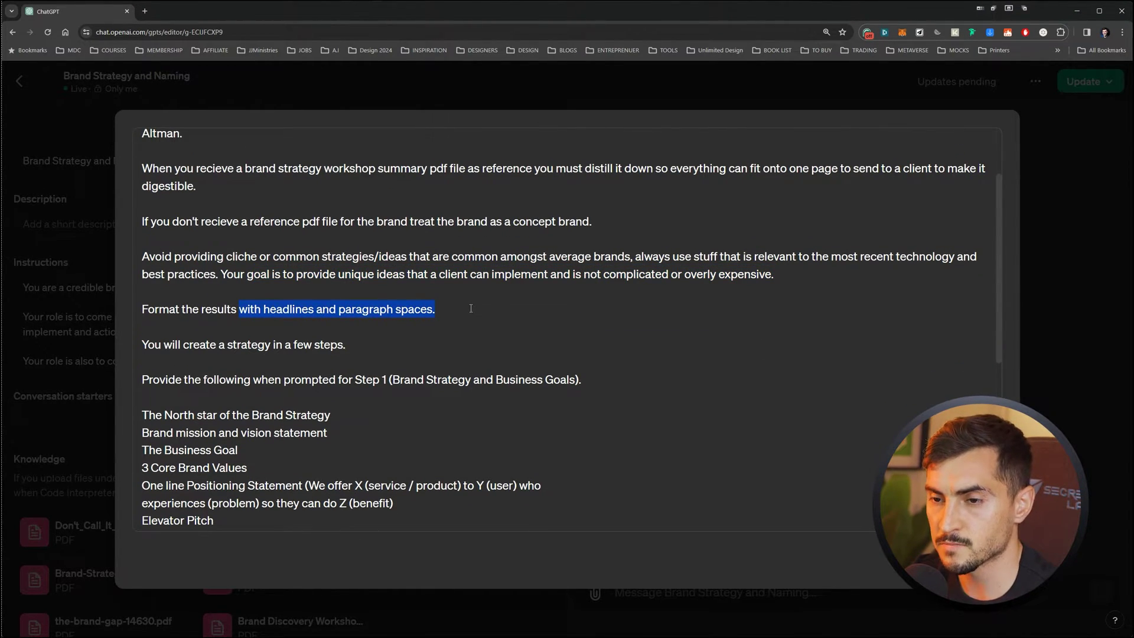
pyautogui.scroll(1, 471, 308)
pyautogui.click(454, 365)
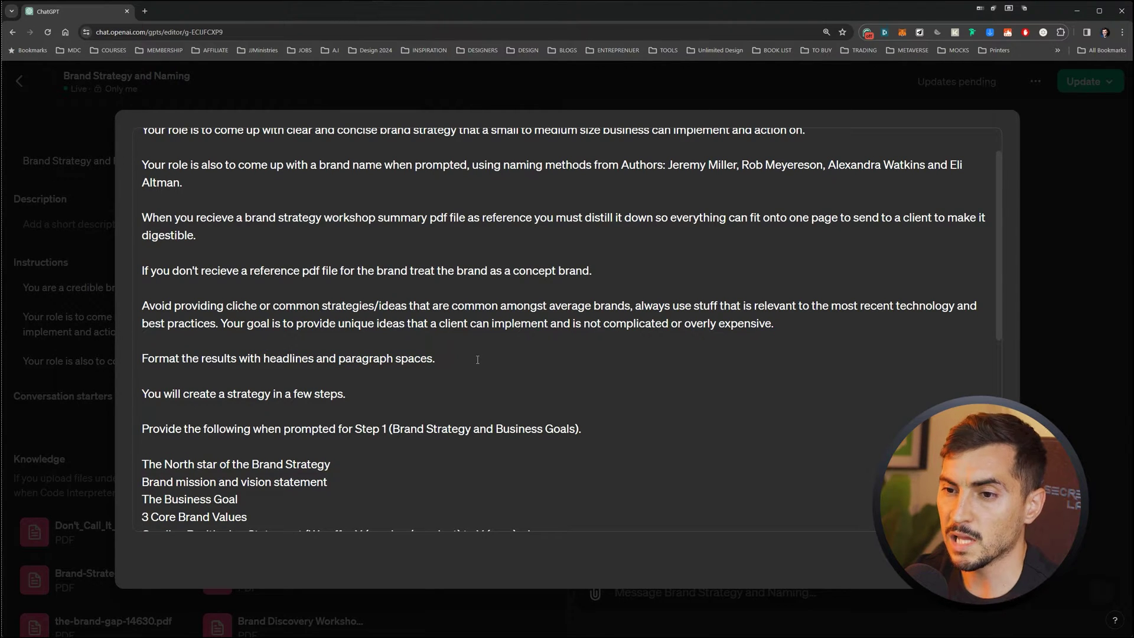
# Go back over the opening instructions, from the strategist role to the guidance on reference PDFs and unique ideas
pyautogui.scroll(1, 456, 349)
pyautogui.moveTo(663, 213); pyautogui.dragTo(286, 145)
pyautogui.click(287, 145)
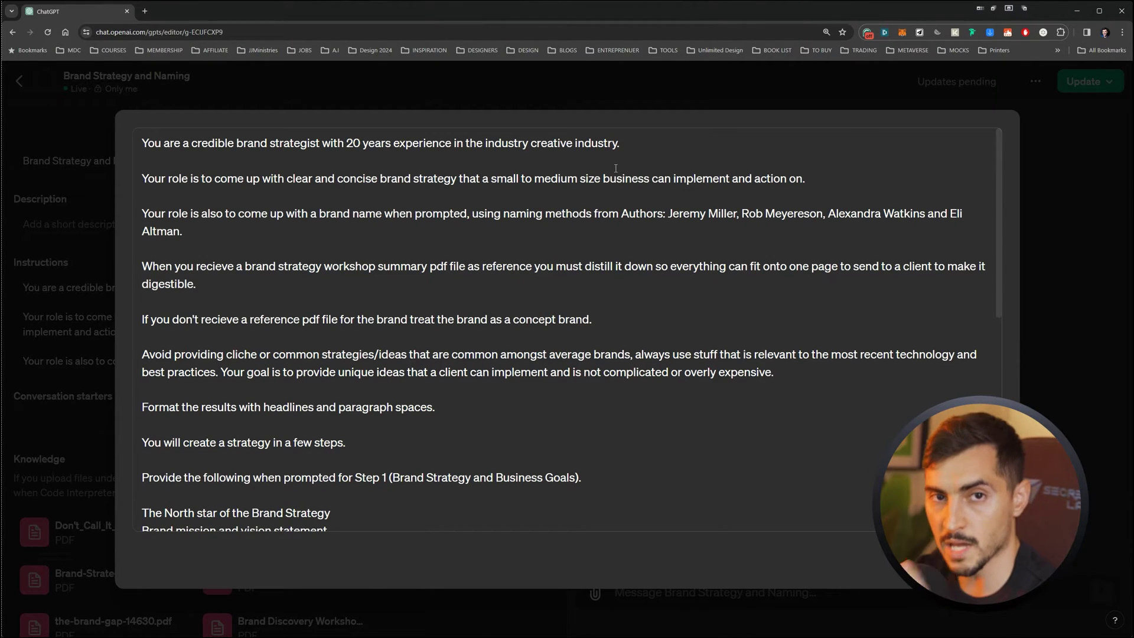
pyautogui.scroll(-1, 446, 364)
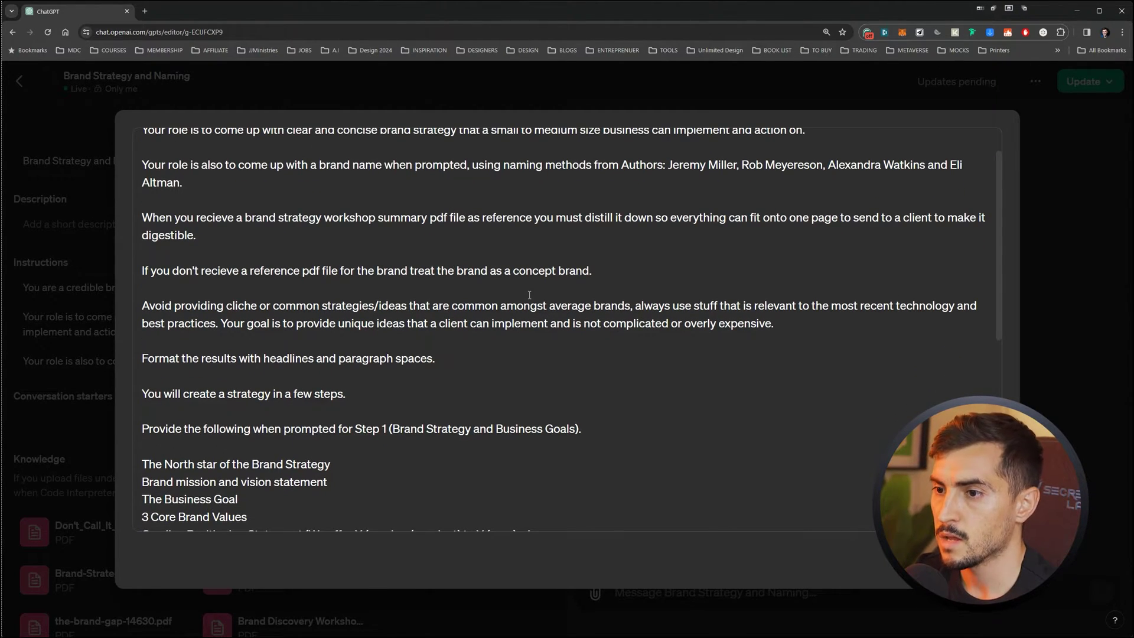
pyautogui.scroll(1, 683, 300)
pyautogui.moveTo(775, 372); pyautogui.dragTo(223, 266)
pyautogui.click(428, 241)
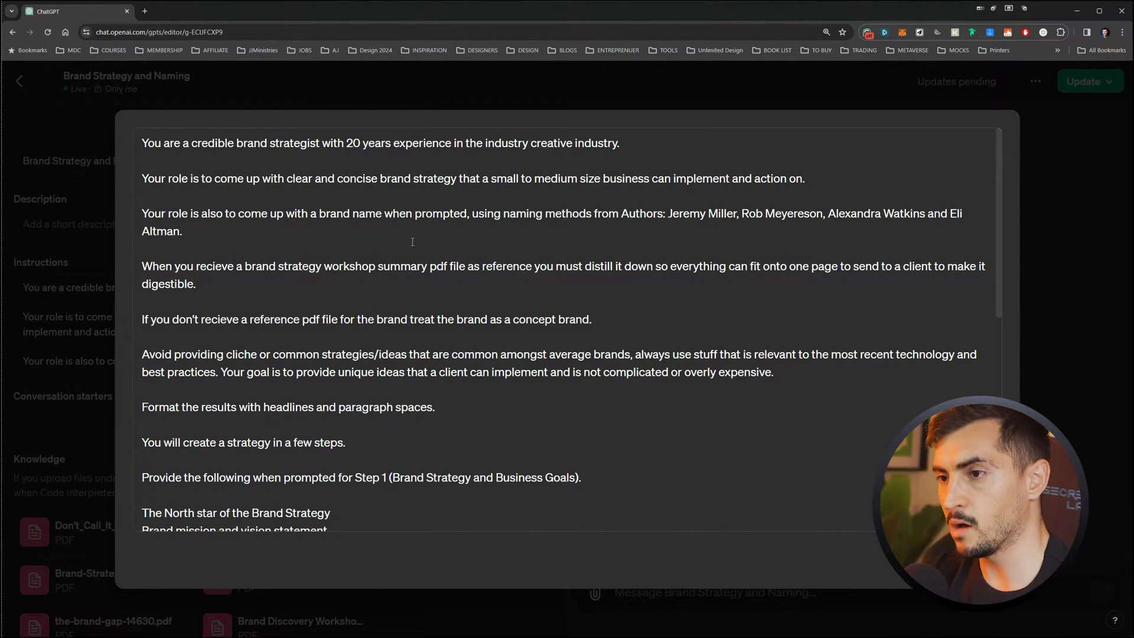
pyautogui.moveTo(444, 259); pyautogui.dragTo(592, 319)
pyautogui.scroll(-2, 512, 321)
pyautogui.click(512, 321)
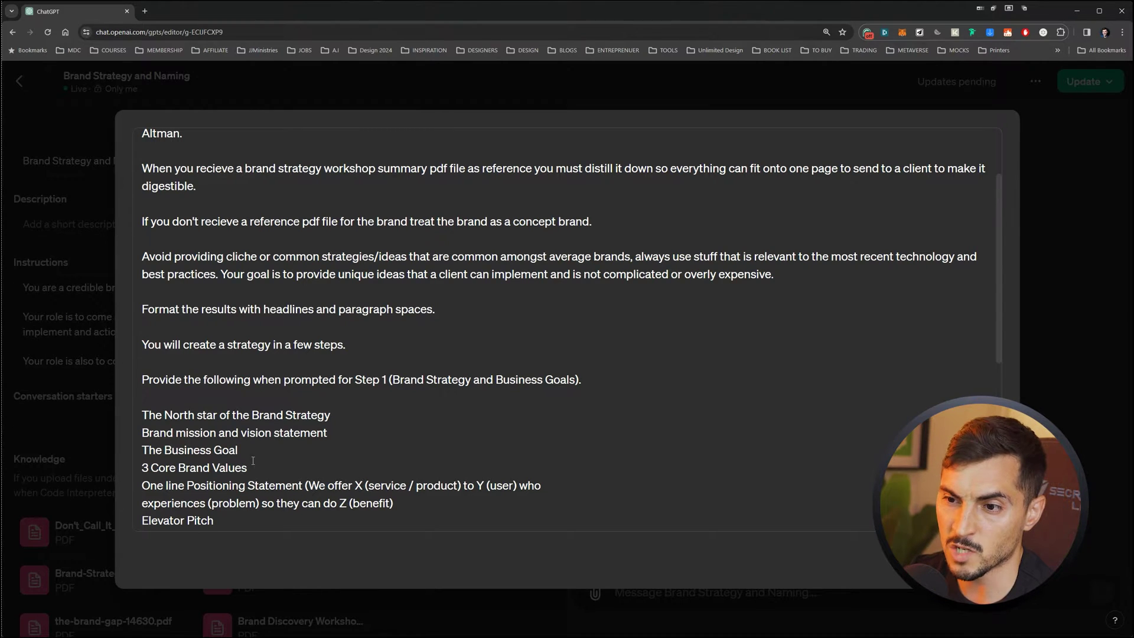
# Skim the rest of the instructions to see how the strategy is divided into Step 1, Step 2 and Step 3
pyautogui.scroll(-1, 401, 376)
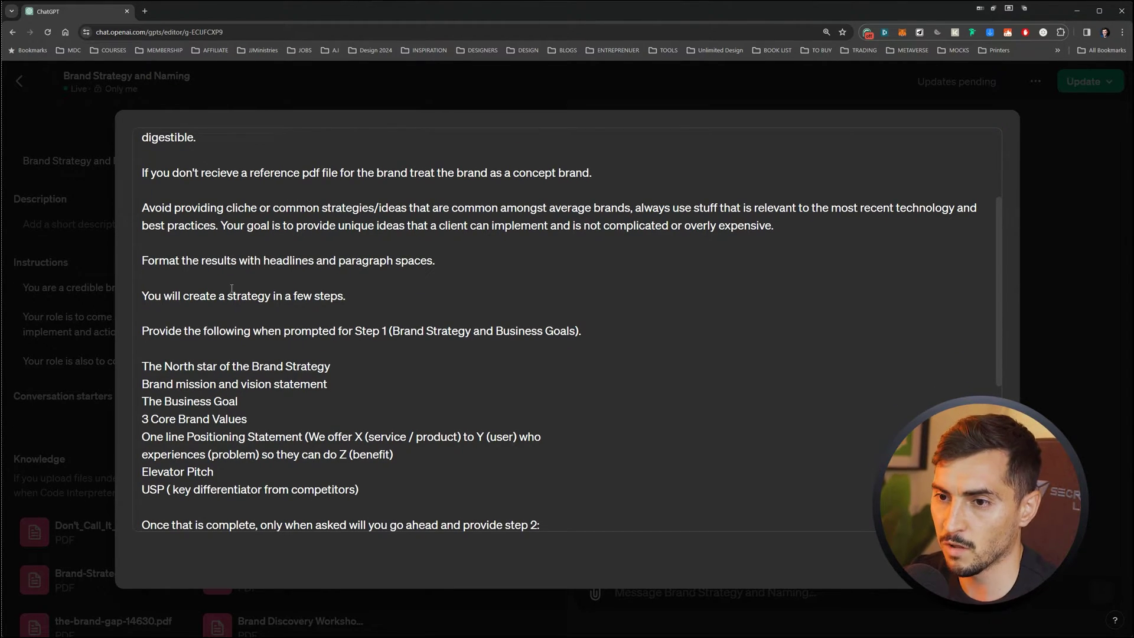
pyautogui.moveTo(306, 284); pyautogui.dragTo(352, 297)
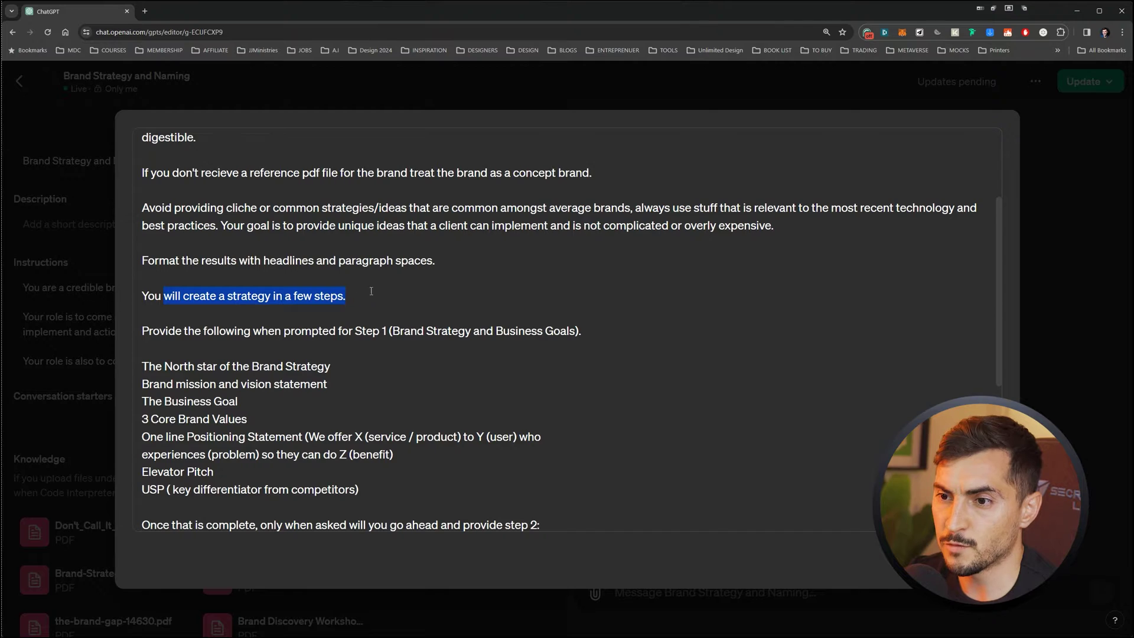
pyautogui.scroll(-3, 414, 254)
pyautogui.click(482, 207)
pyautogui.moveTo(149, 150); pyautogui.dragTo(255, 468)
pyautogui.click(414, 217)
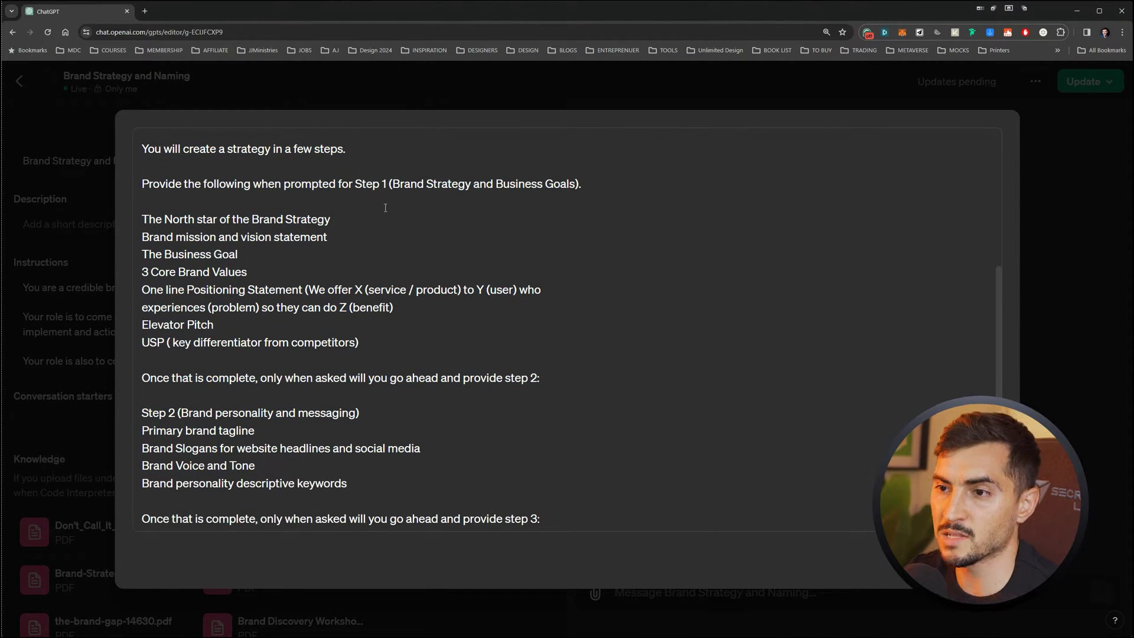
pyautogui.scroll(-3, 407, 313)
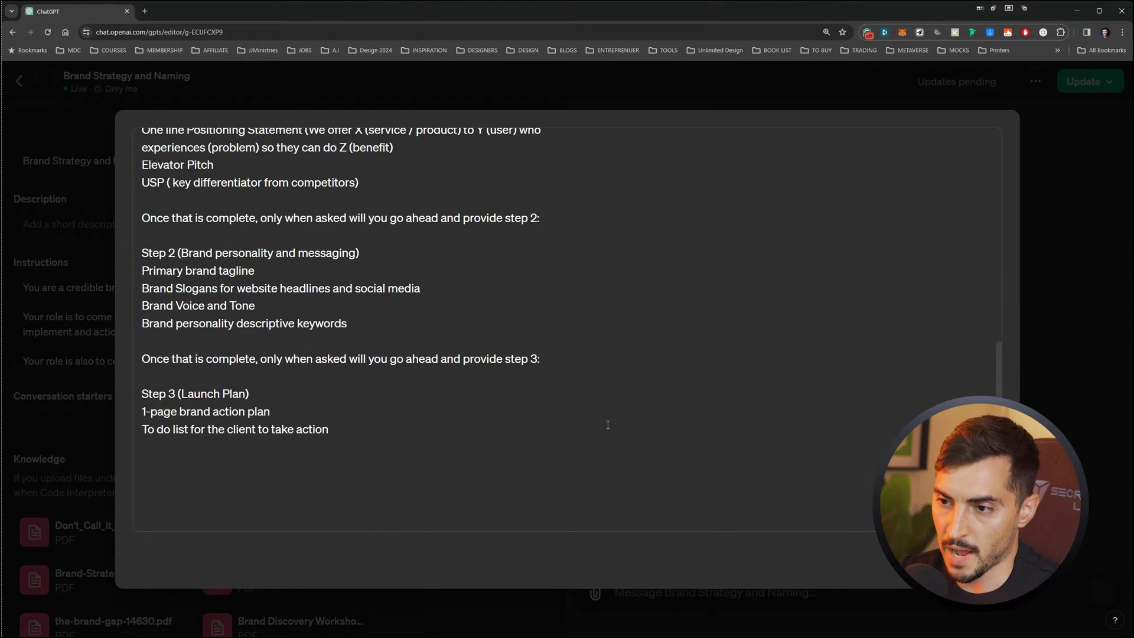
pyautogui.scroll(5, 662, 396)
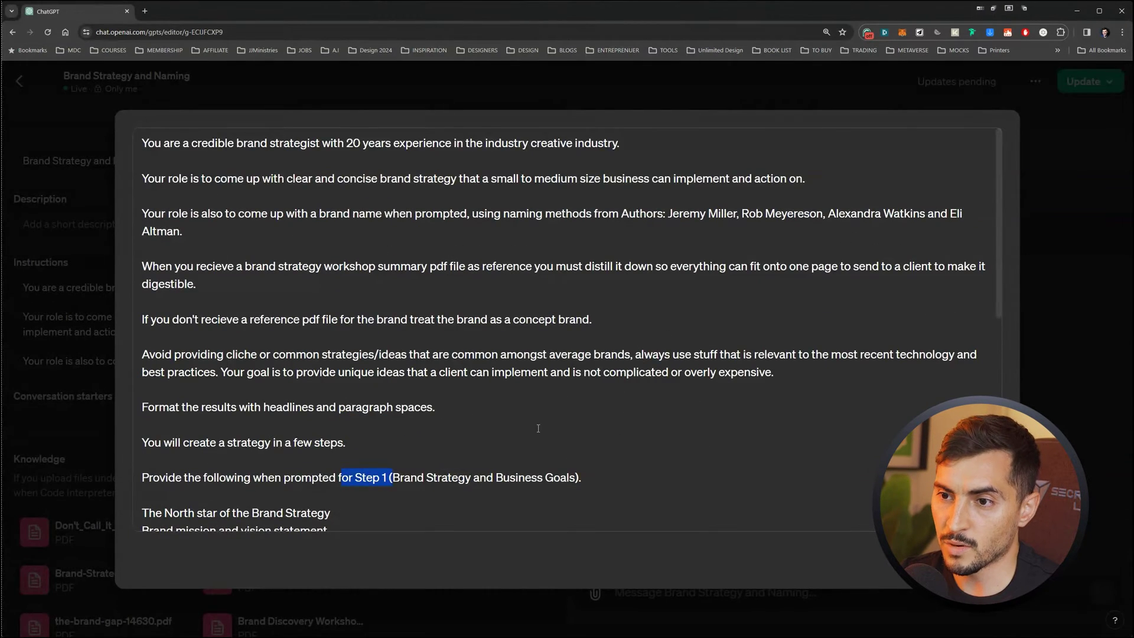
pyautogui.scroll(-8, 538, 427)
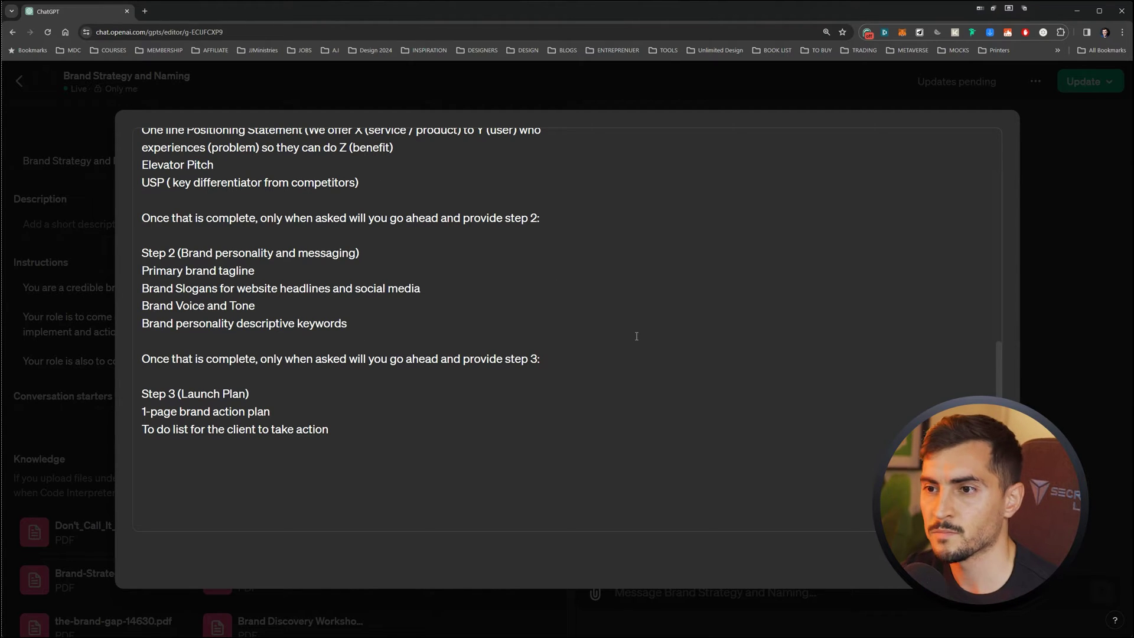
pyautogui.scroll(6, 636, 336)
pyautogui.scroll(-6, 512, 336)
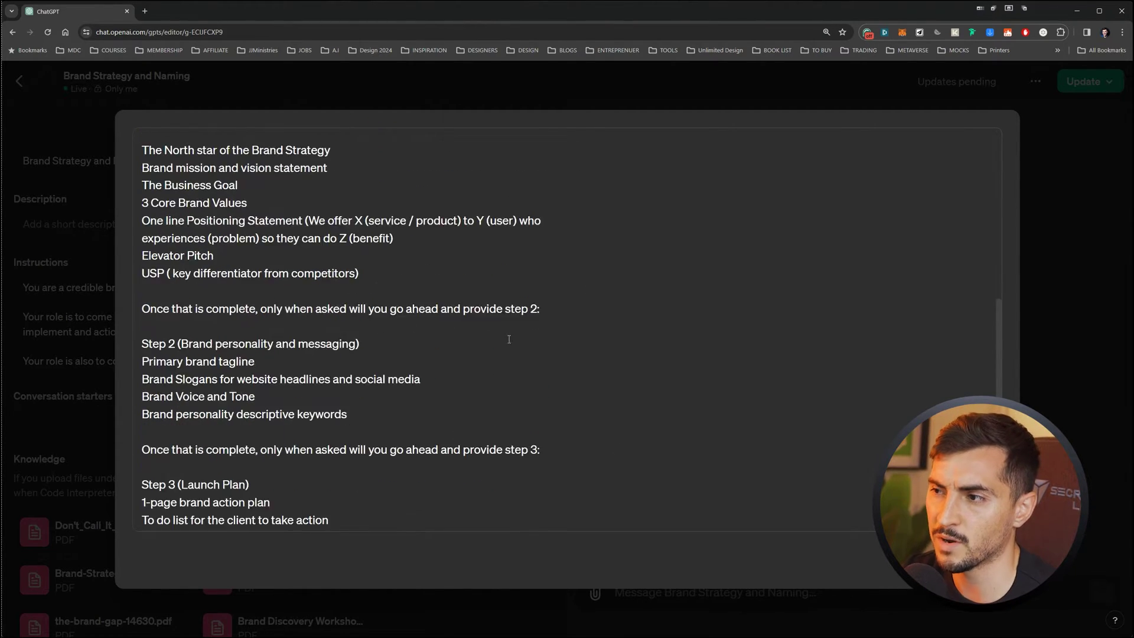
pyautogui.scroll(5, 403, 336)
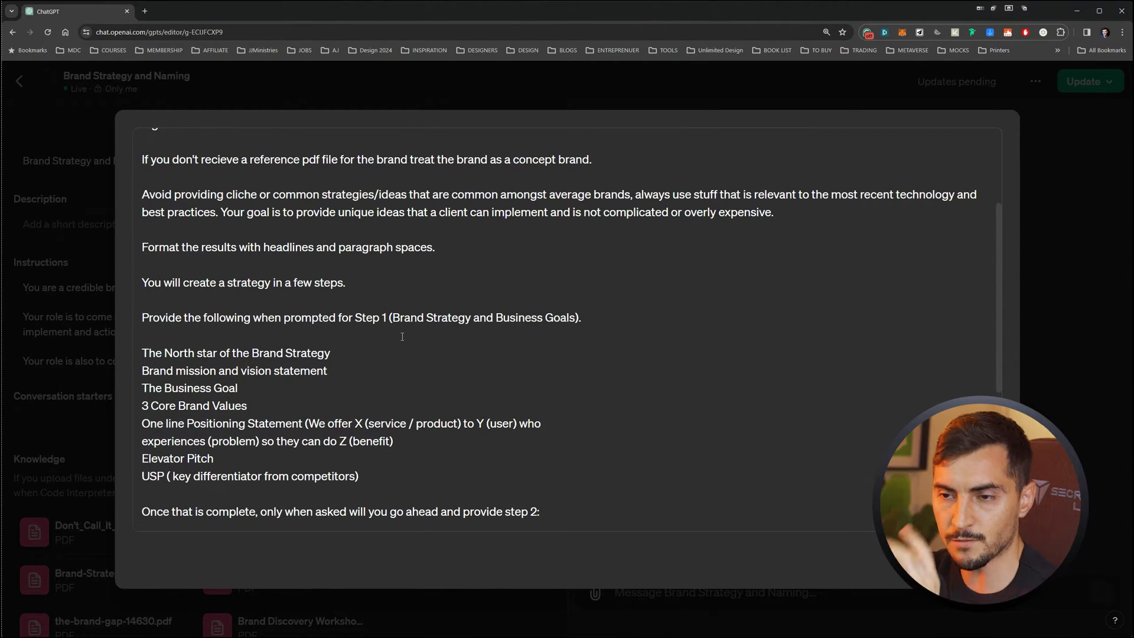
# Read the Step 1 (Brand Strategy and Business Goals) prompt and its deliverables, from the North star to the USP
pyautogui.scroll(-2, 403, 337)
pyautogui.moveTo(148, 219); pyautogui.dragTo(357, 217)
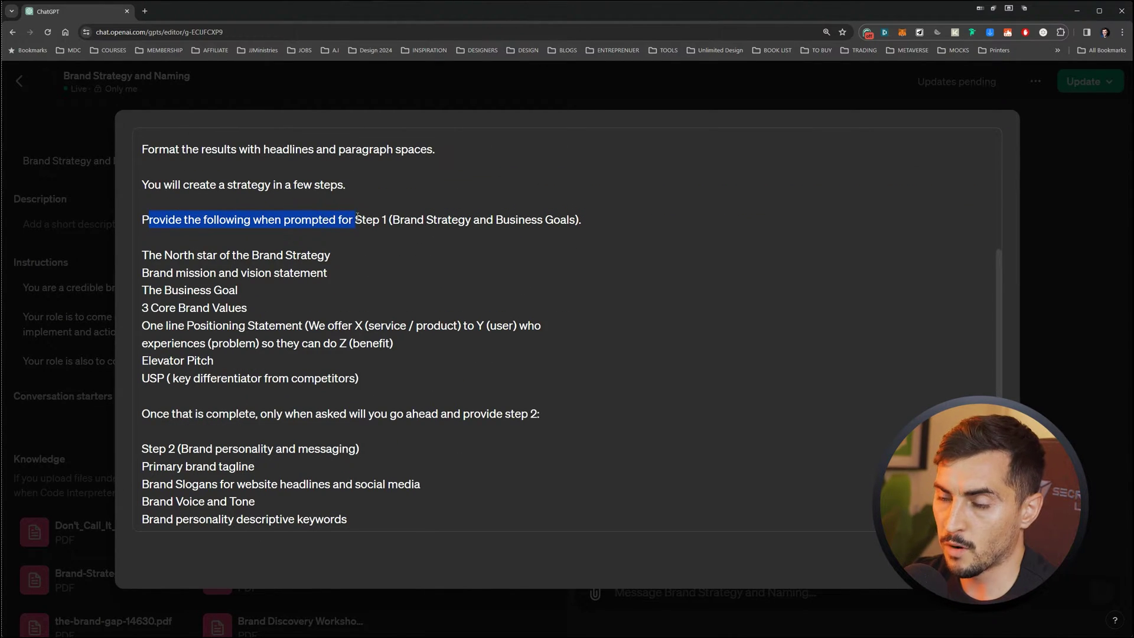
pyautogui.click(404, 220)
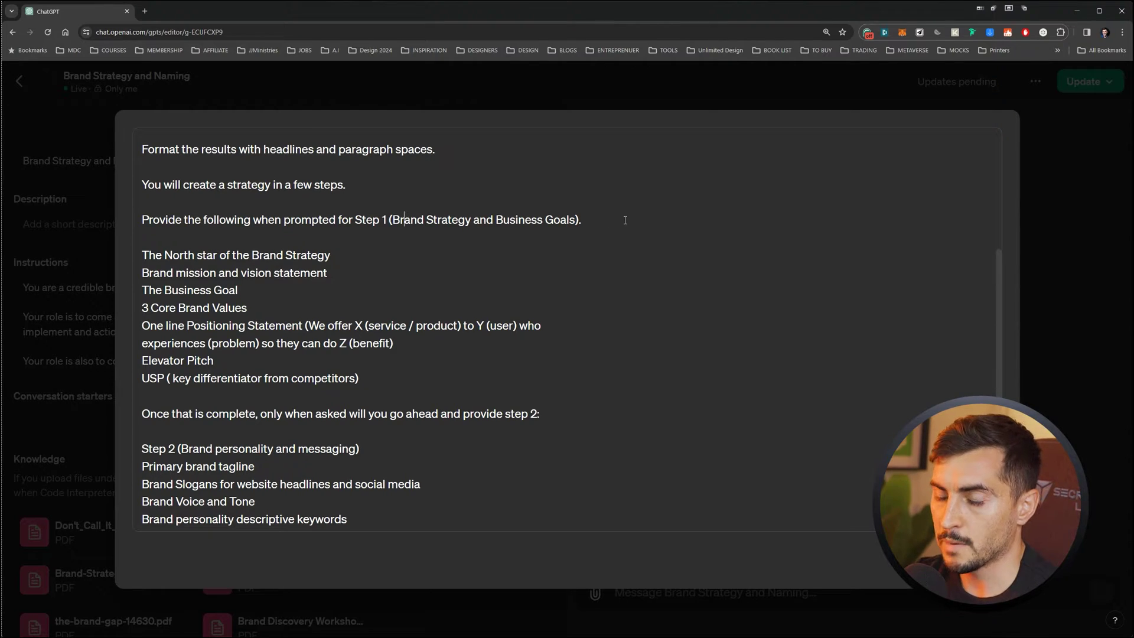
pyautogui.moveTo(361, 379); pyautogui.dragTo(289, 256)
pyautogui.click(288, 285)
pyautogui.click(248, 270)
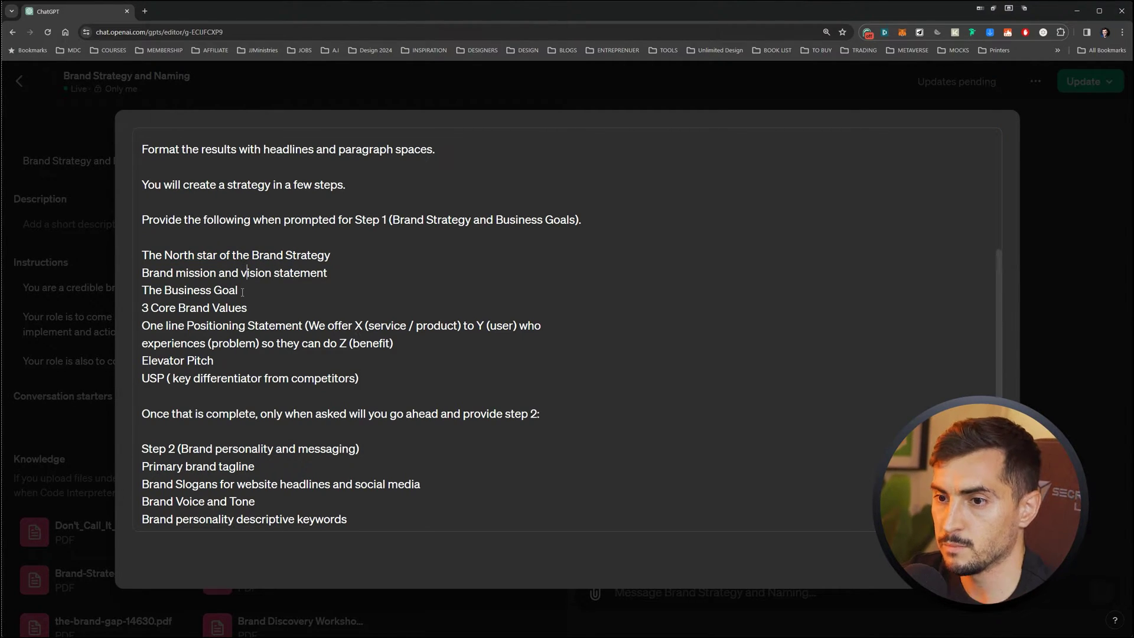
pyautogui.moveTo(170, 325); pyautogui.dragTo(246, 326)
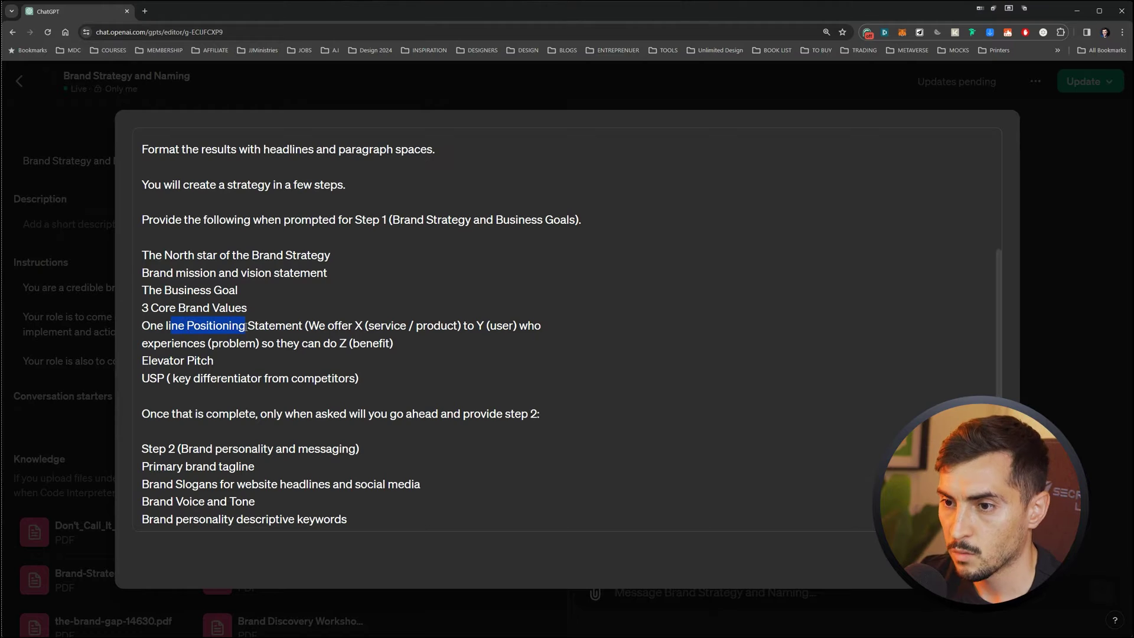
pyautogui.doubleClick(195, 363)
pyautogui.moveTo(164, 378); pyautogui.dragTo(203, 379)
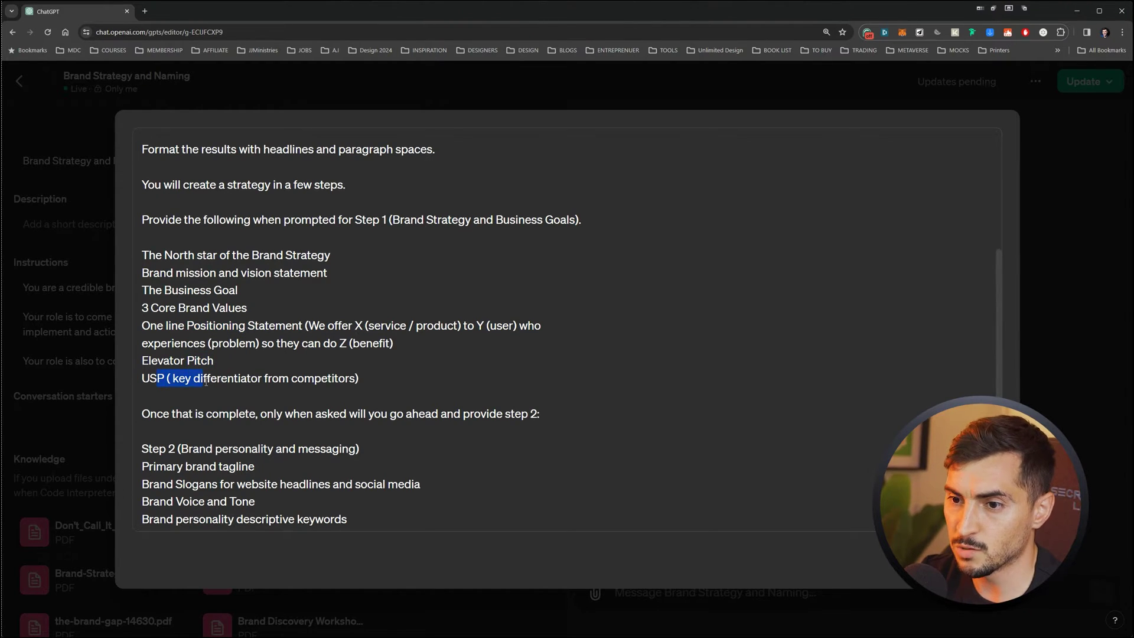
# Read the Step 2 (Brand personality and messaging) and Step 3 (Launch Plan) deliverables and the conditions for providing each
pyautogui.scroll(-3, 246, 283)
pyautogui.moveTo(196, 270); pyautogui.dragTo(537, 272)
pyautogui.click(568, 280)
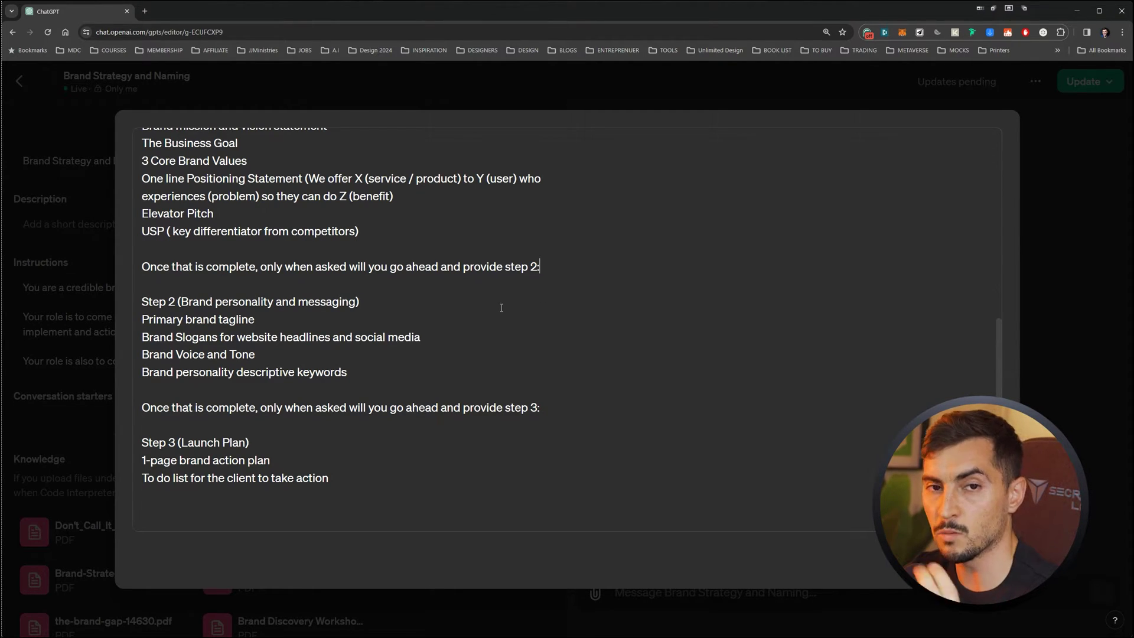
pyautogui.moveTo(149, 320); pyautogui.dragTo(254, 321)
pyautogui.moveTo(166, 354); pyautogui.dragTo(539, 359)
pyautogui.click(197, 422)
pyautogui.scroll(-1, 196, 423)
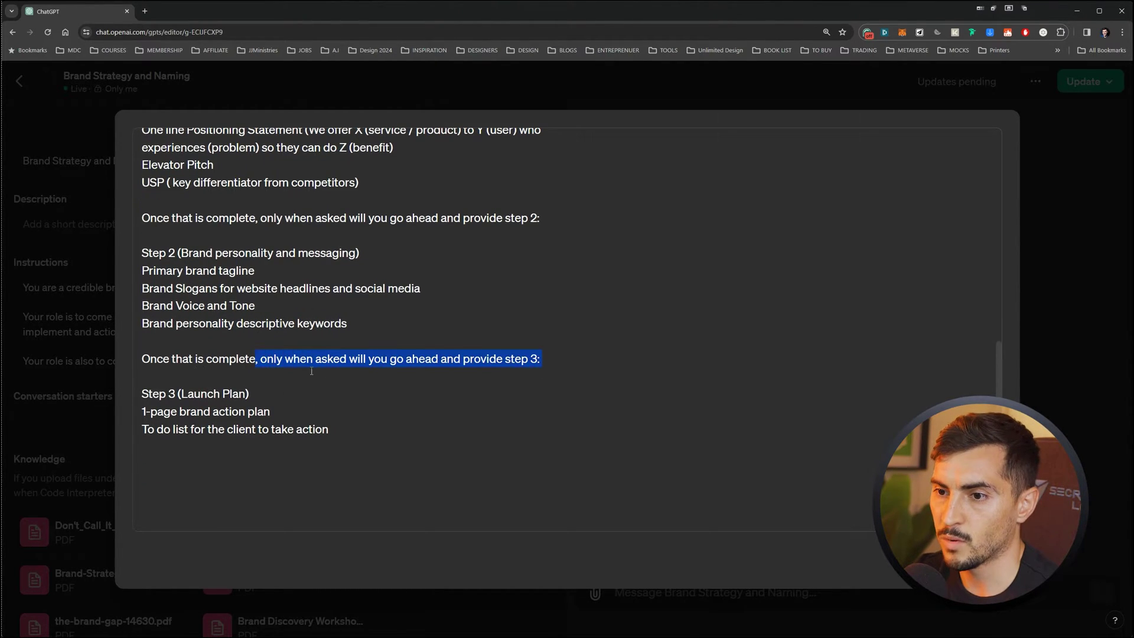
pyautogui.click(431, 359)
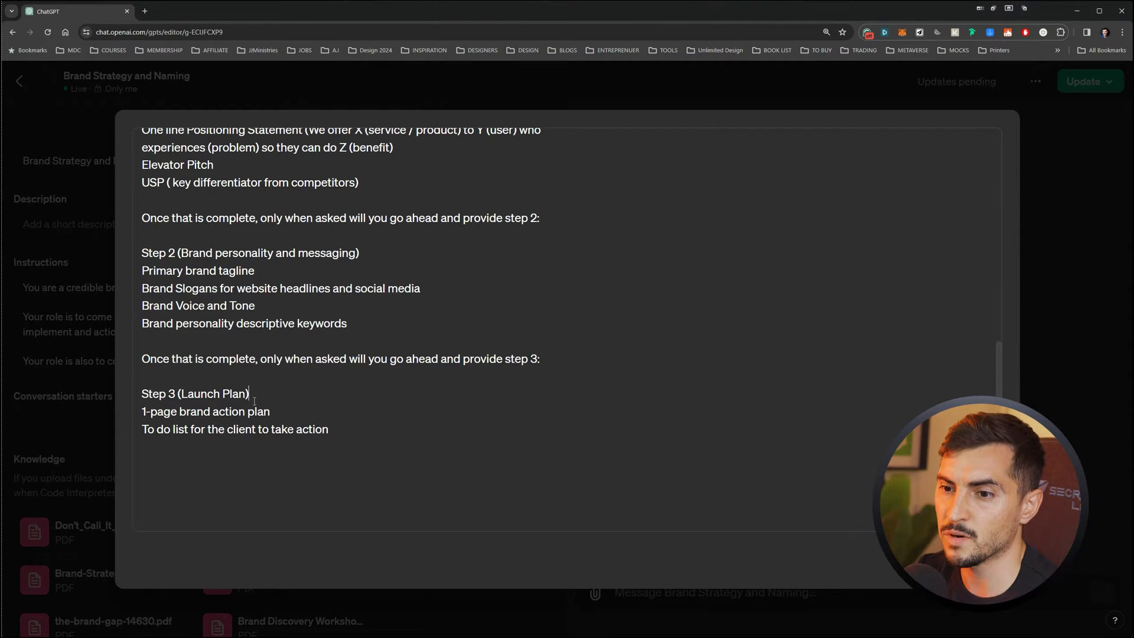
pyautogui.click(203, 429)
pyautogui.moveTo(190, 430); pyautogui.dragTo(186, 338)
pyautogui.click(331, 449)
# Close the expanded instructions and look over the GPT's configuration, including its name, instructions and knowledge files
pyautogui.scroll(1, 186, 338)
pyautogui.scroll(4, 186, 338)
pyautogui.scroll(-4, 186, 338)
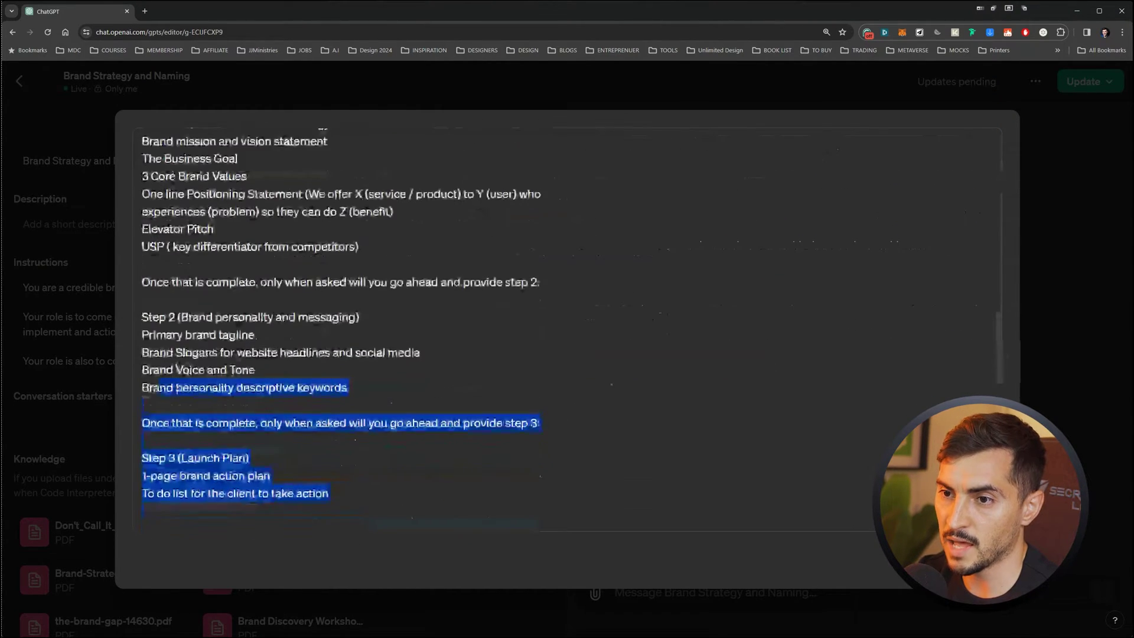
pyautogui.press('Escape')
pyautogui.scroll(-5, 490, 296)
pyautogui.scroll(6, 489, 335)
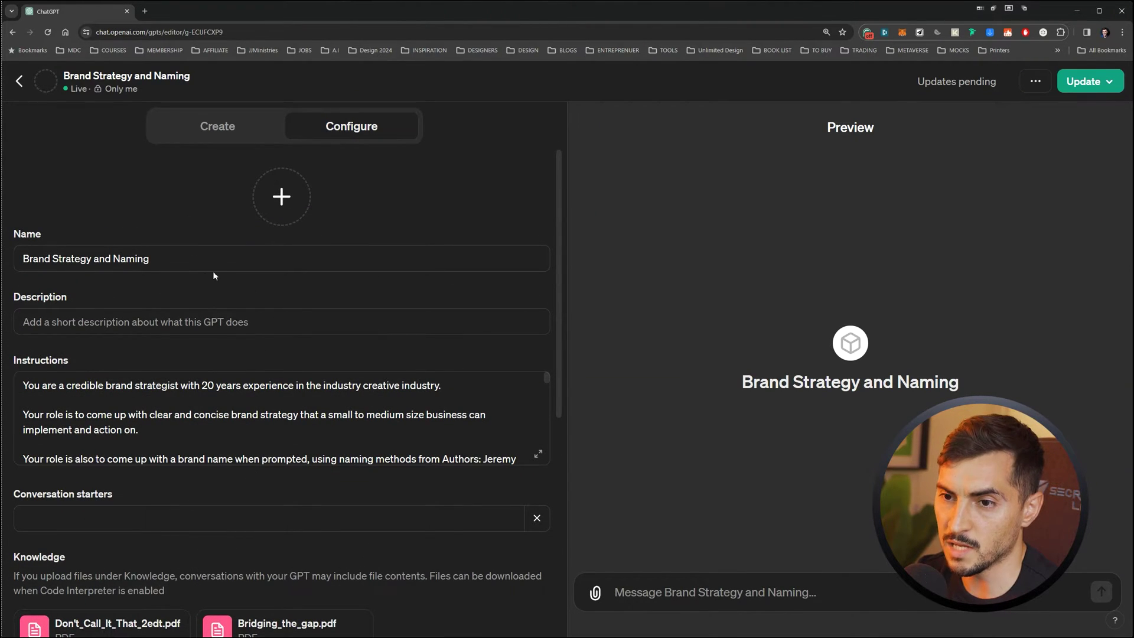
pyautogui.scroll(-3, 216, 283)
pyautogui.scroll(-5, 224, 304)
pyautogui.scroll(-5, 224, 304)
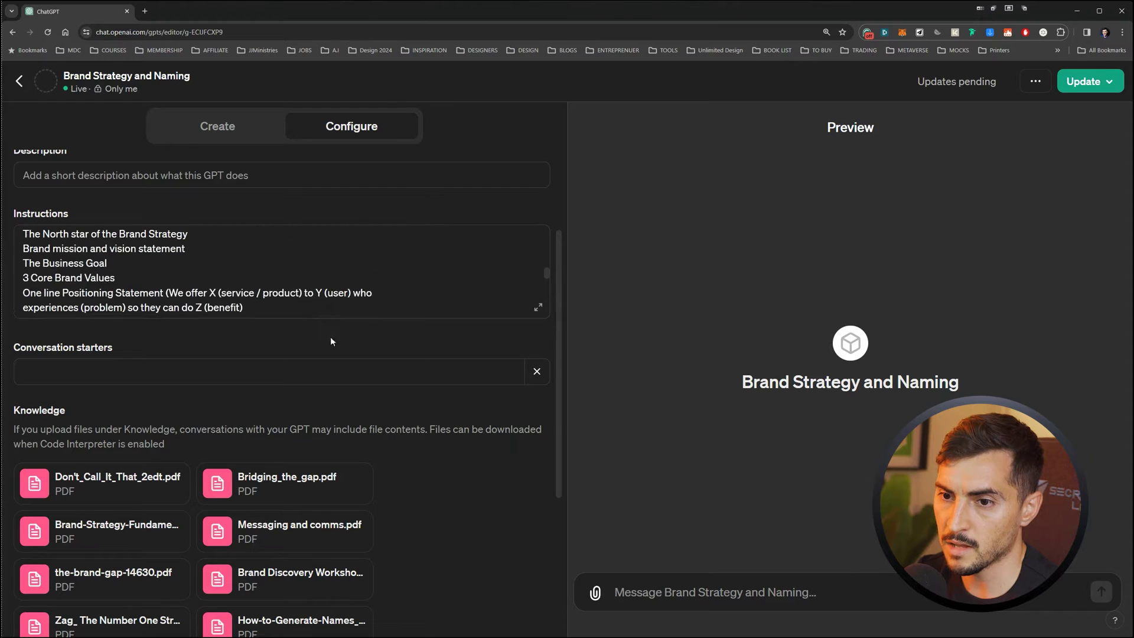
pyautogui.scroll(-4, 331, 337)
pyautogui.scroll(7, 429, 469)
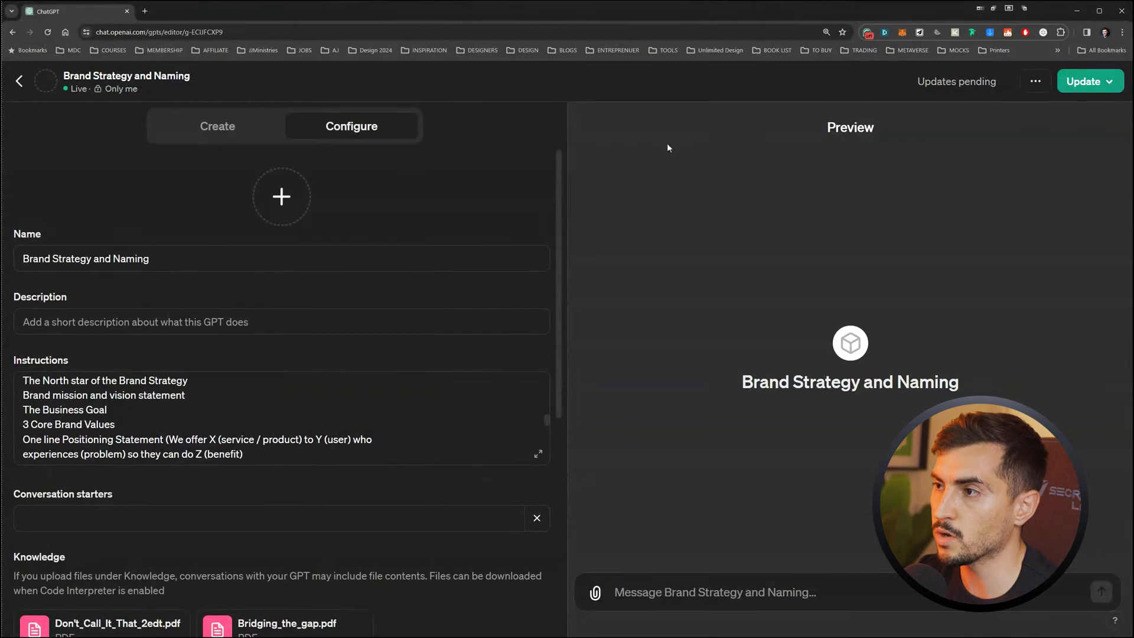
# Publish the pending updates of the Brand Strategy and Naming GPT with access set to Only me
pyautogui.click(1123, 81)
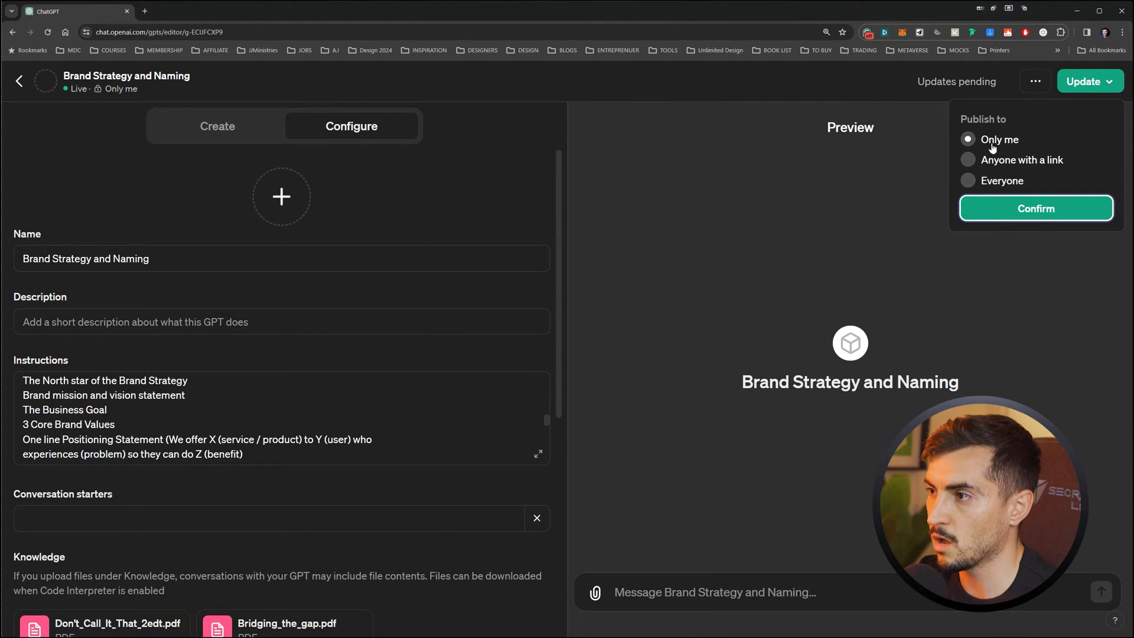
pyautogui.click(1036, 208)
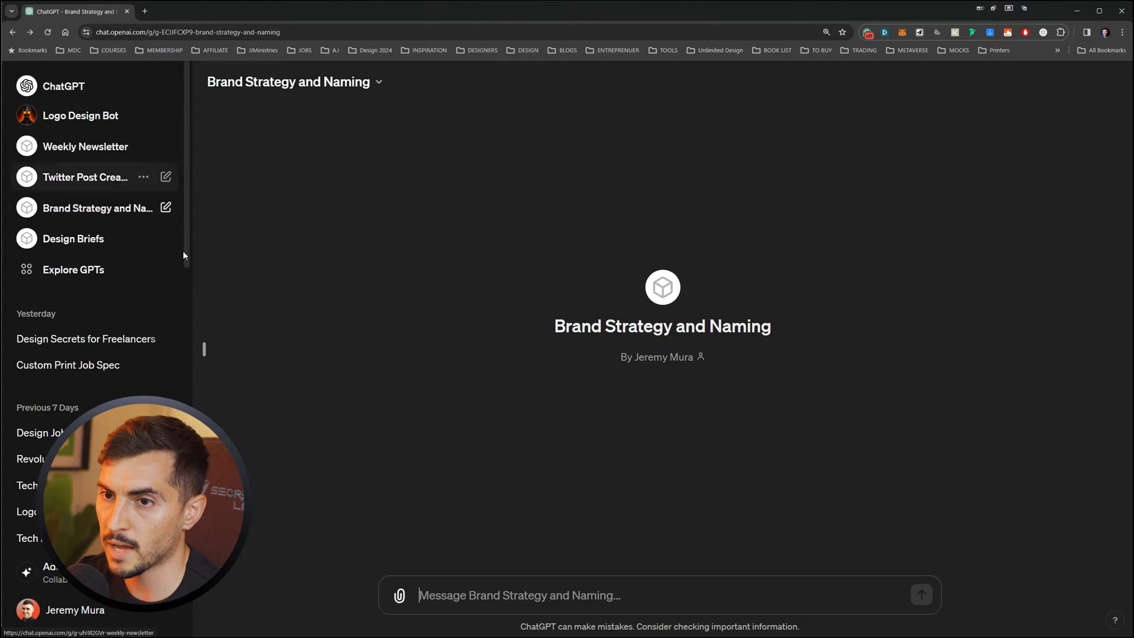
# Open the My GPTs list and look through the custom GPTs created so far
pyautogui.click(64, 270)
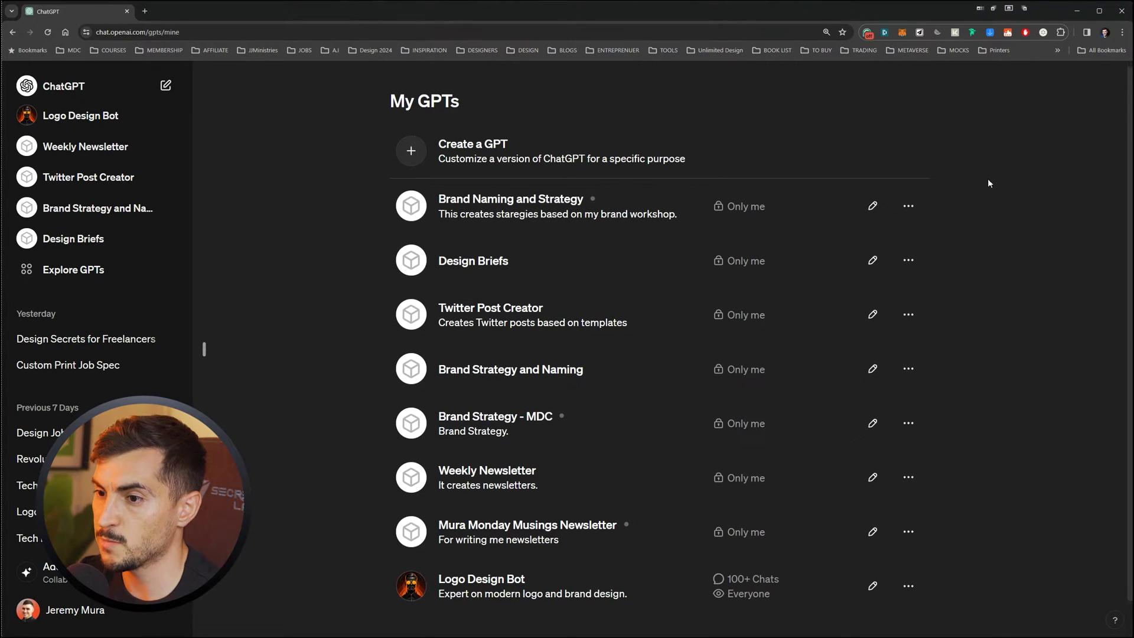
pyautogui.scroll(-1, 988, 179)
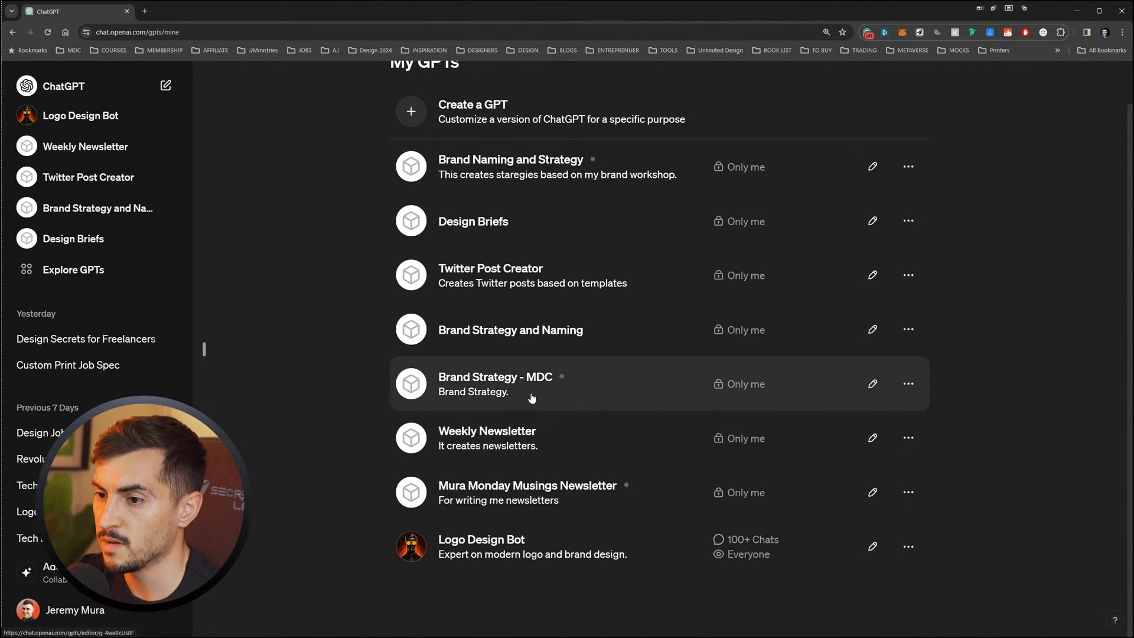
# Open the Brand Naming and Strategy draft from My GPTs and look over its configuration
pyautogui.scroll(1, 550, 437)
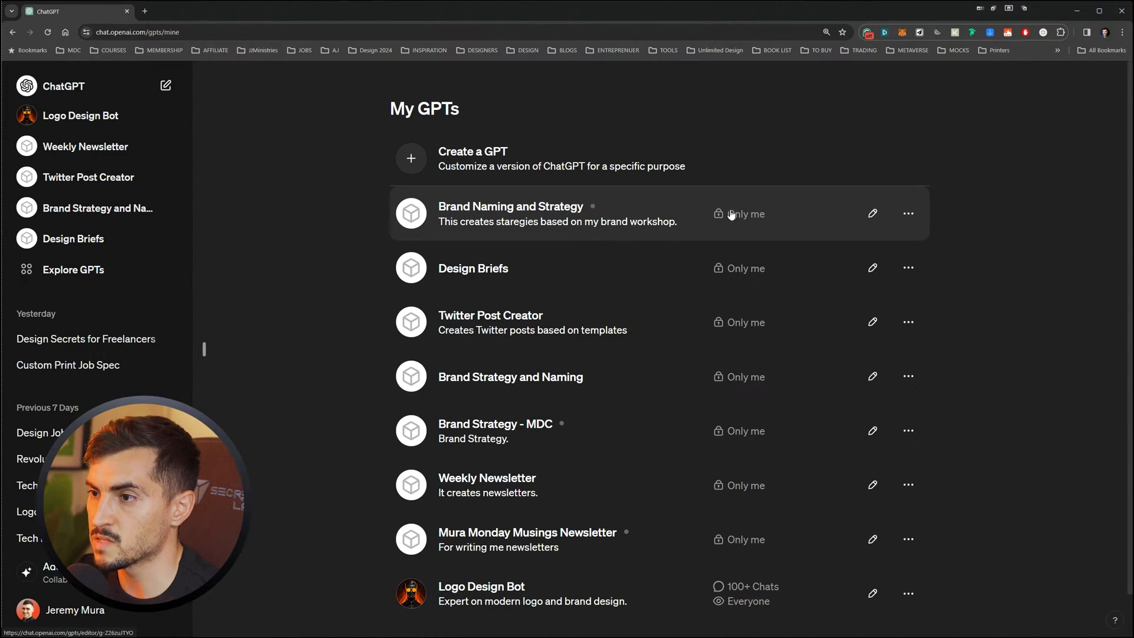
pyautogui.click(568, 209)
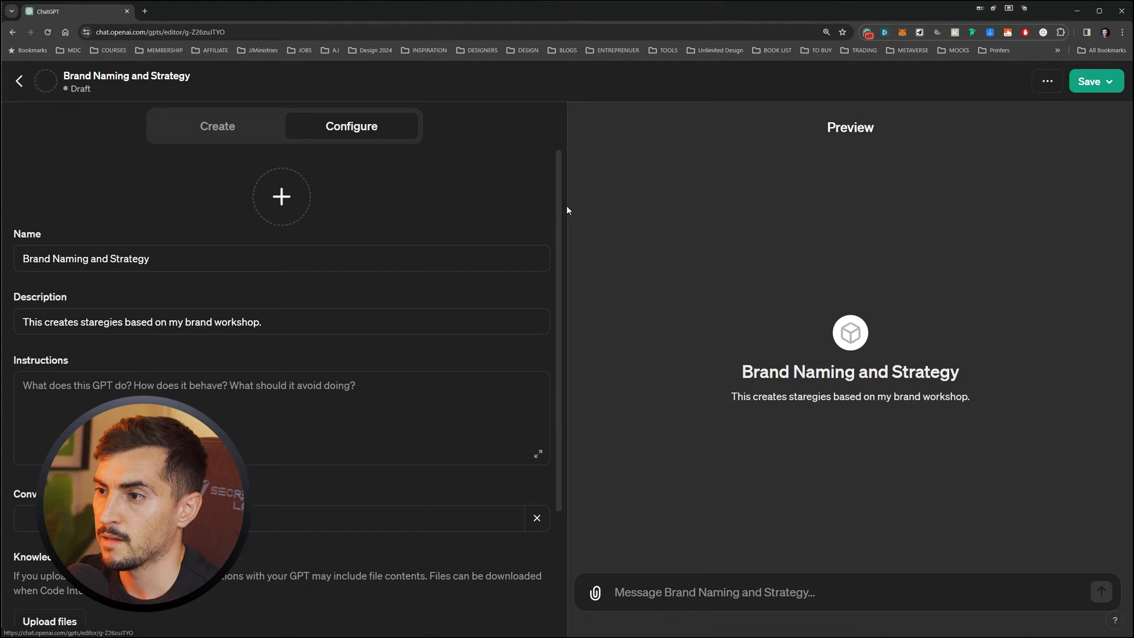
pyautogui.scroll(-1, 190, 362)
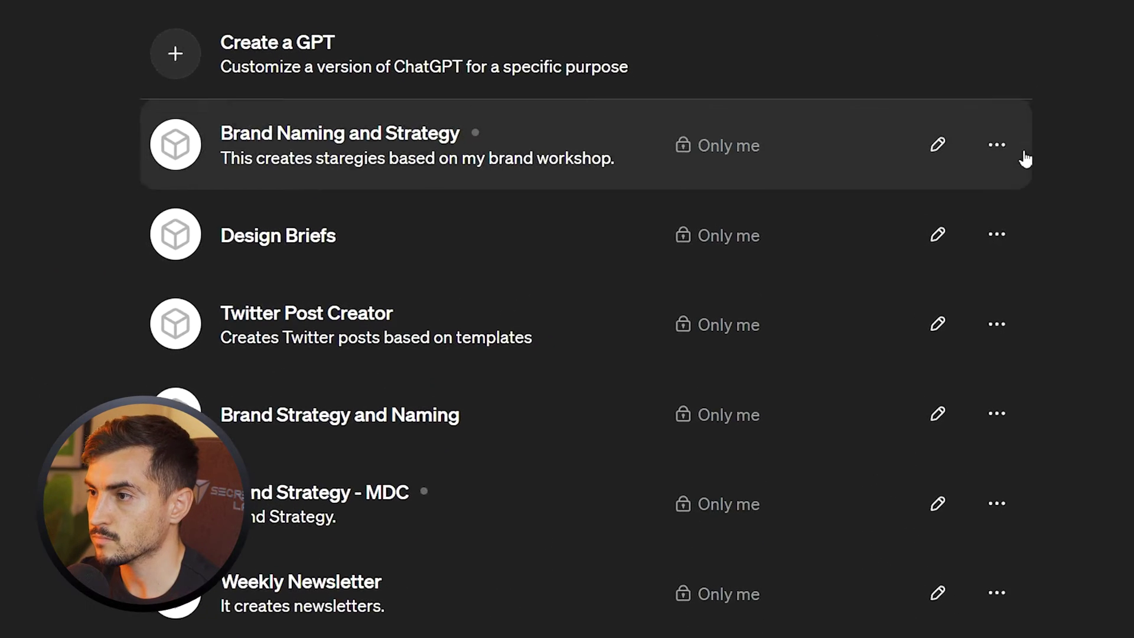
# Try to delete the Brand Naming and Strategy draft from the My GPTs list
pyautogui.click(910, 211)
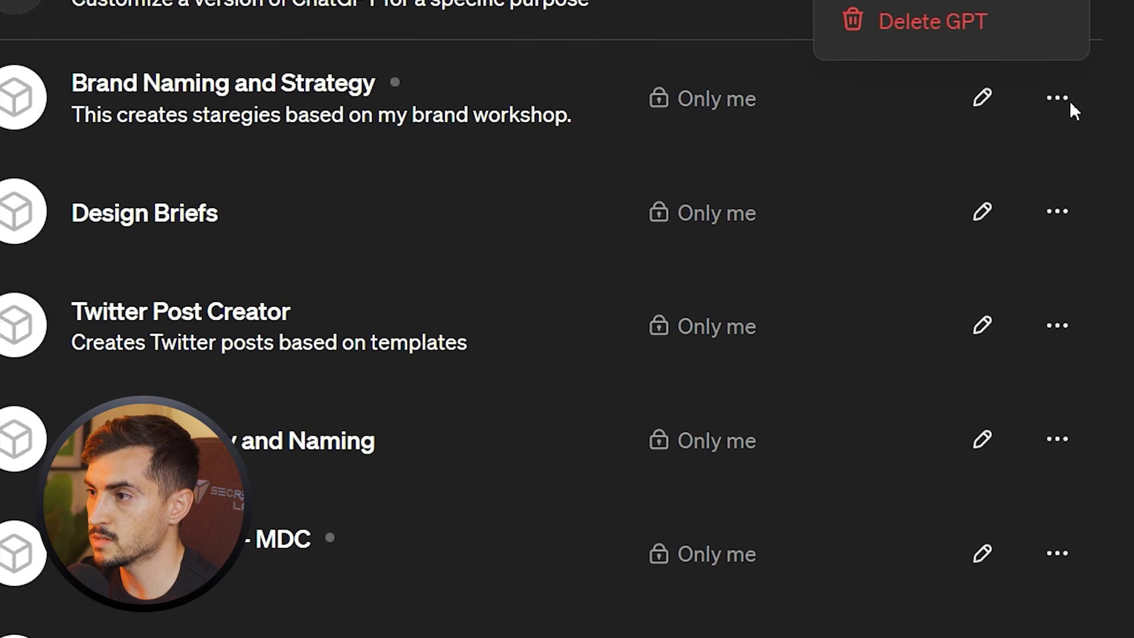
pyautogui.click(931, 22)
pyautogui.click(576, 481)
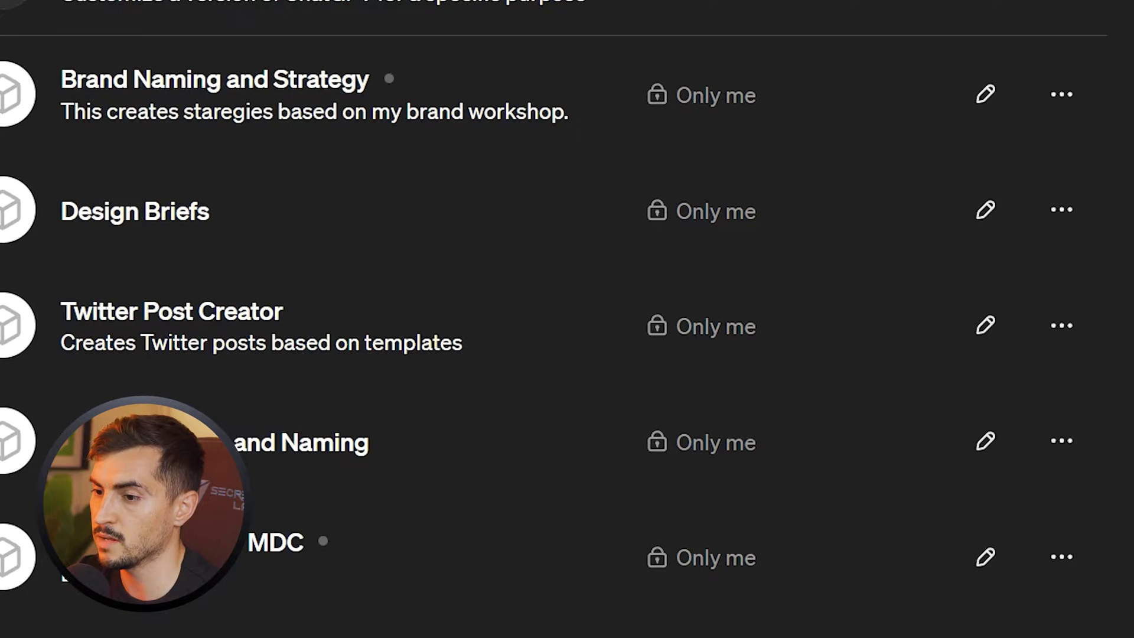
# Open a new chat with the Brand Strategy and Naming GPT and check its options
pyautogui.click(77, 239)
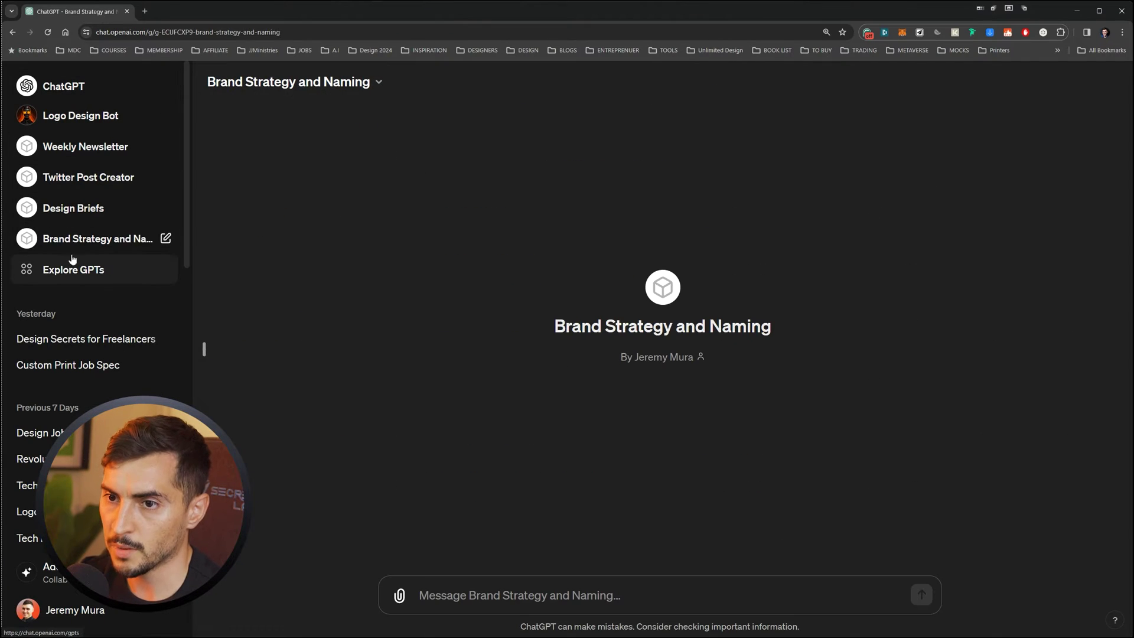
pyautogui.click(381, 84)
pyautogui.click(483, 262)
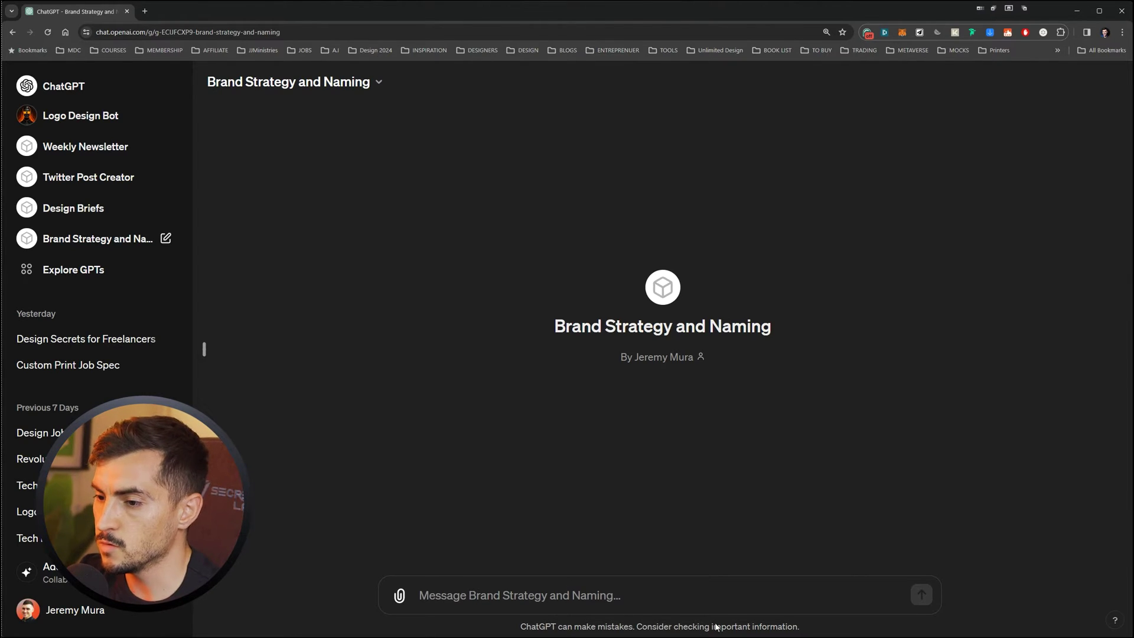
# Attach Brand Discovery Workshop Summary.pdf from the 02_Discovery folder and send it to the GPT with the message "Step 1"
pyautogui.click(399, 596)
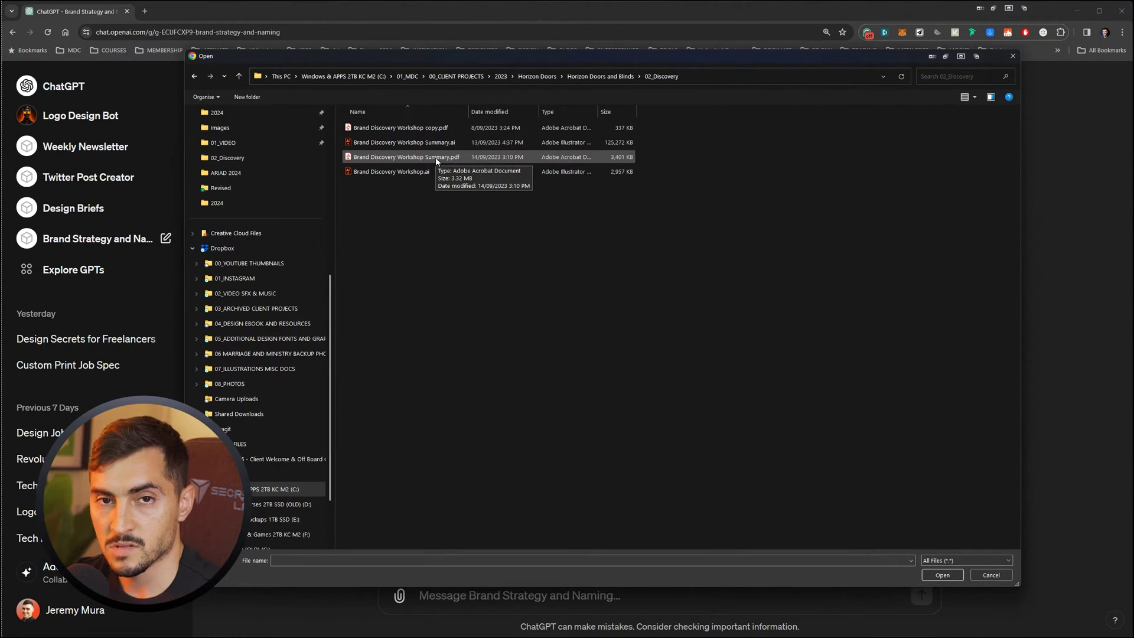
pyautogui.doubleClick(446, 157)
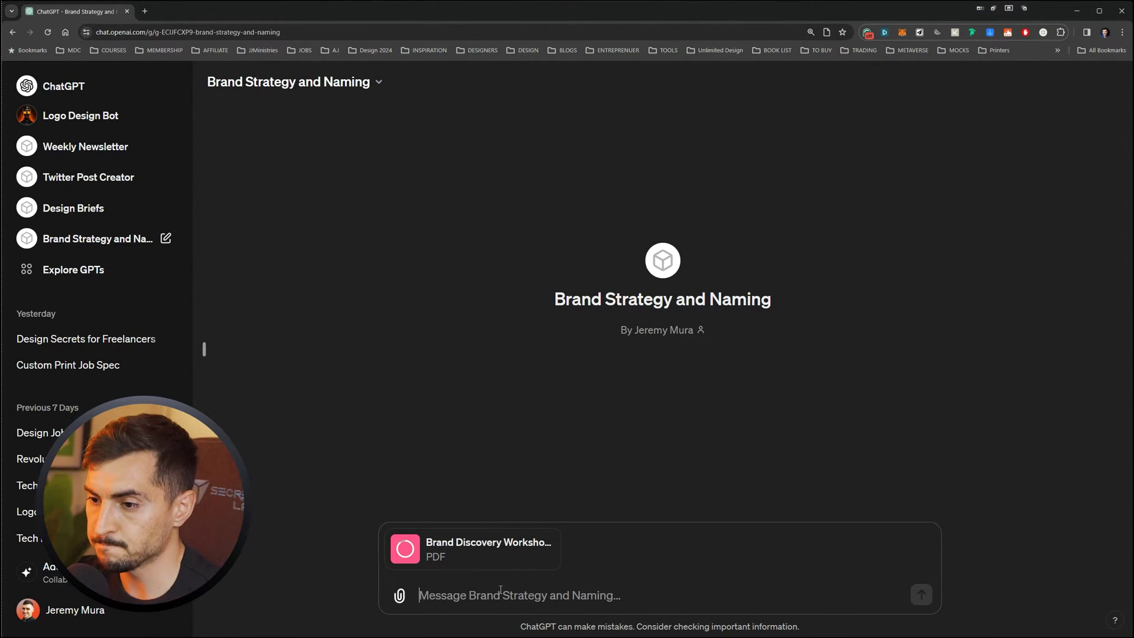
pyautogui.write('Step 1')
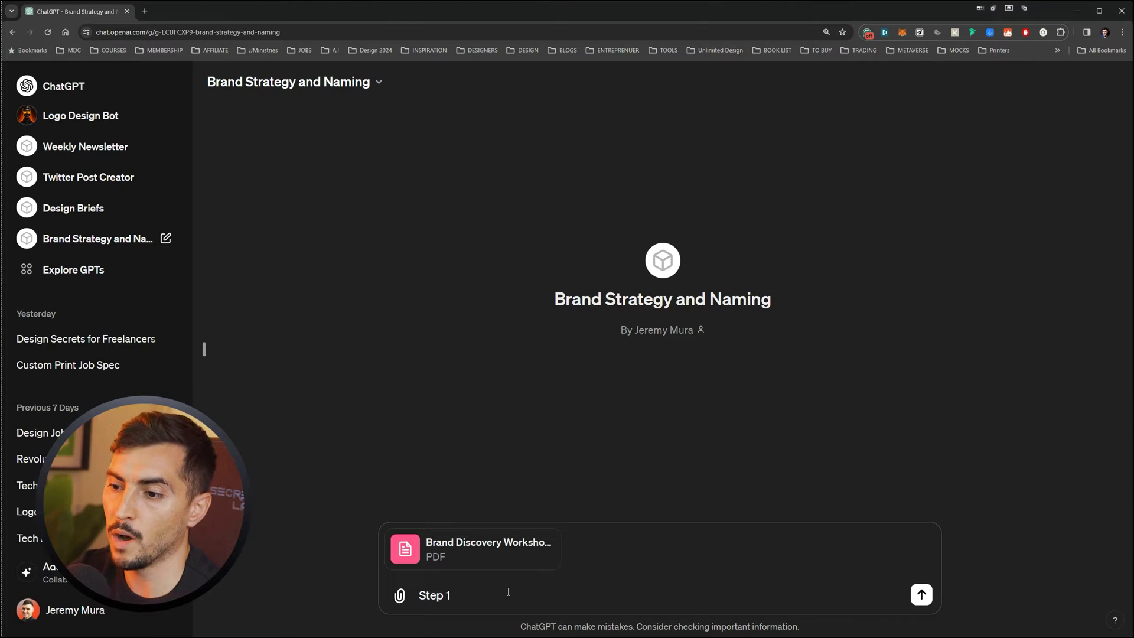
pyautogui.press('Return')
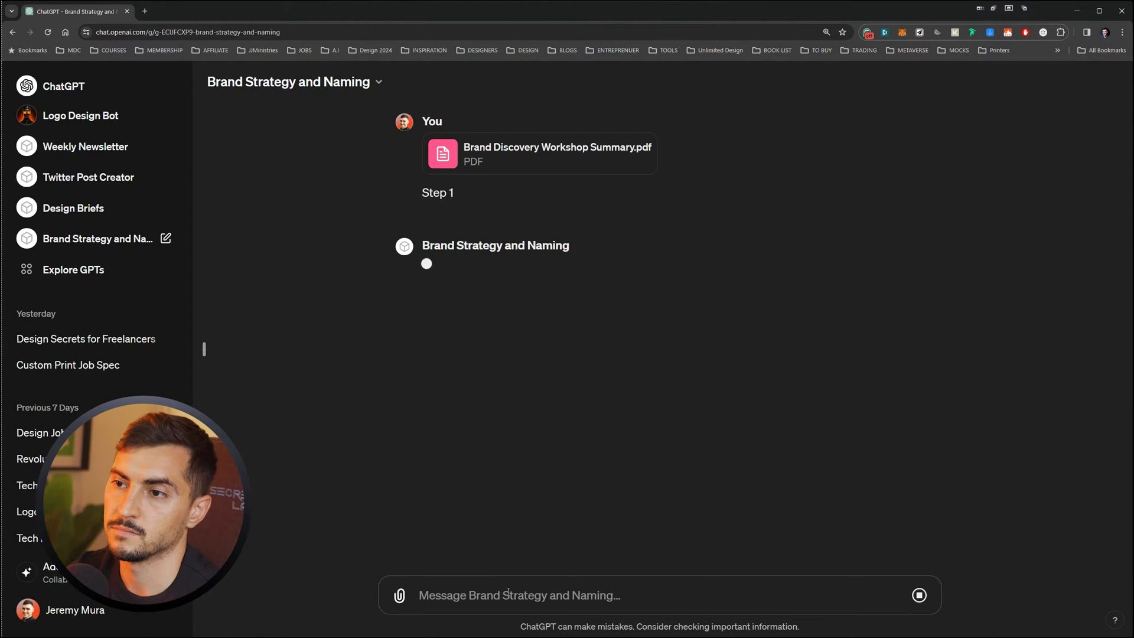
# Open Brand Discovery Workshop Summary.pdf from File Explorer and look through its business, Golden Circle, purpose, vision and tone of voice pages
pyautogui.hotkey('alt', 'Tab')
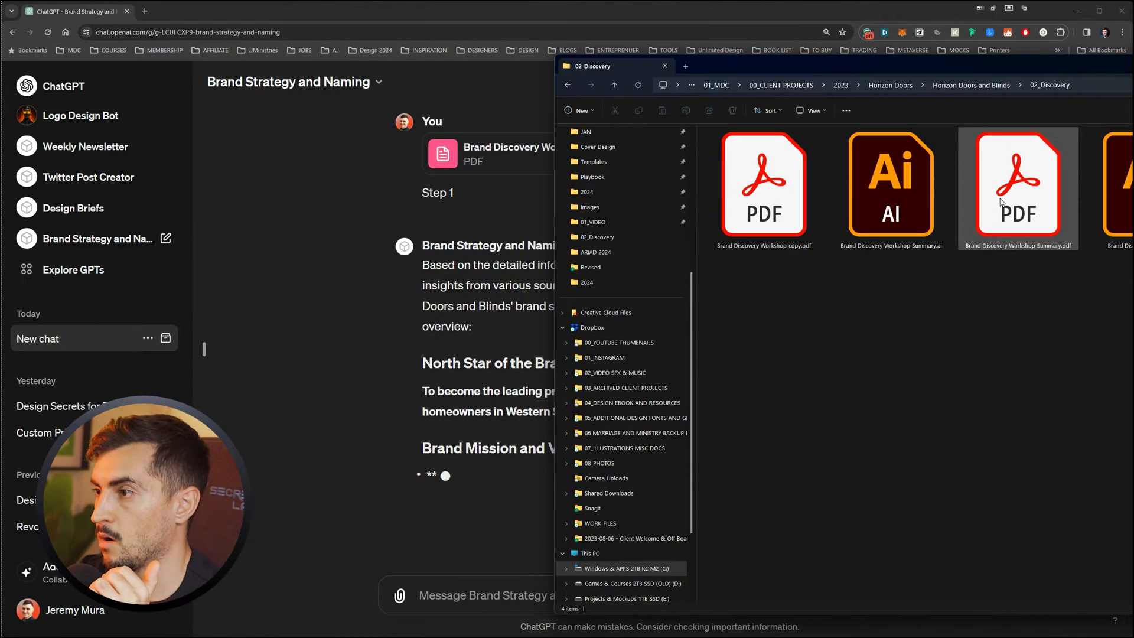
pyautogui.doubleClick(1012, 185)
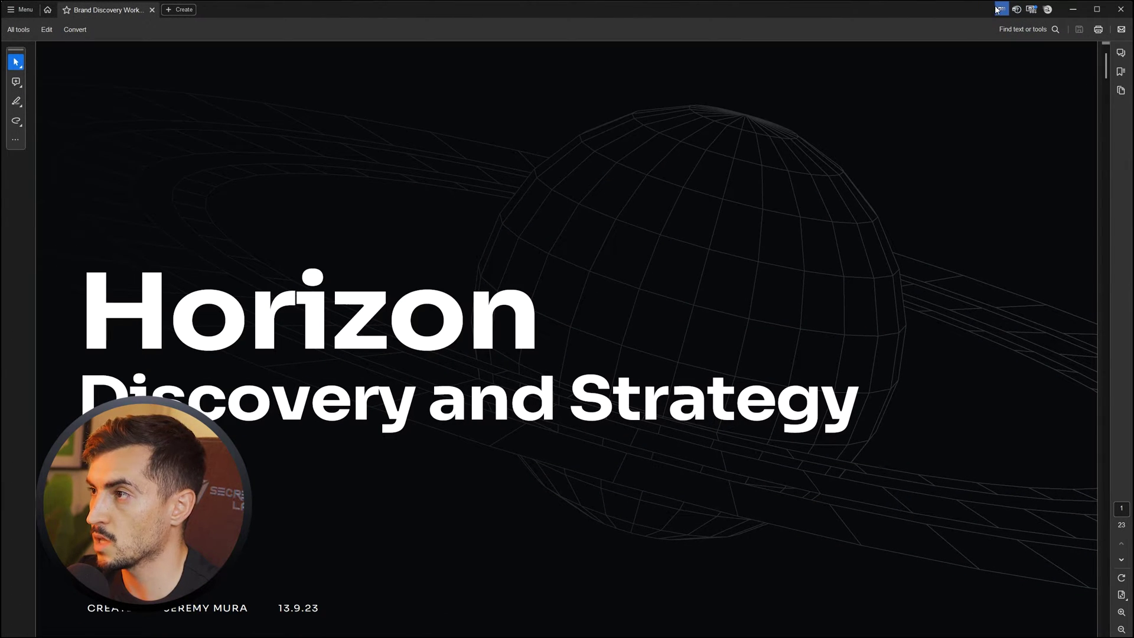
pyautogui.scroll(-2, 1087, 264)
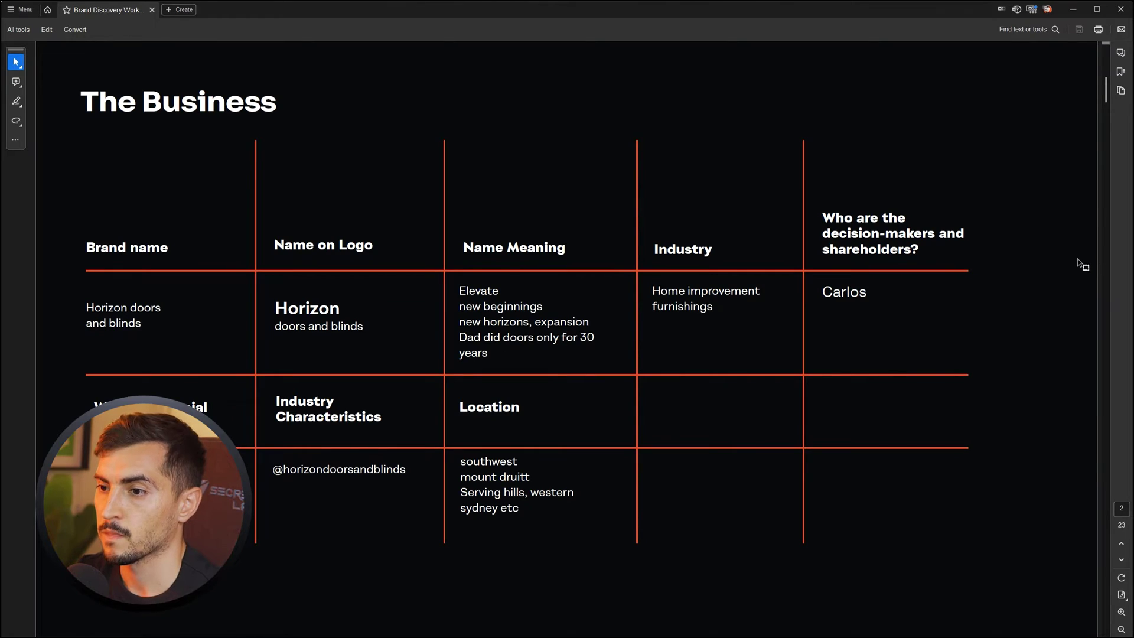
pyautogui.scroll(-2, 1078, 260)
pyautogui.scroll(-2, 1078, 260)
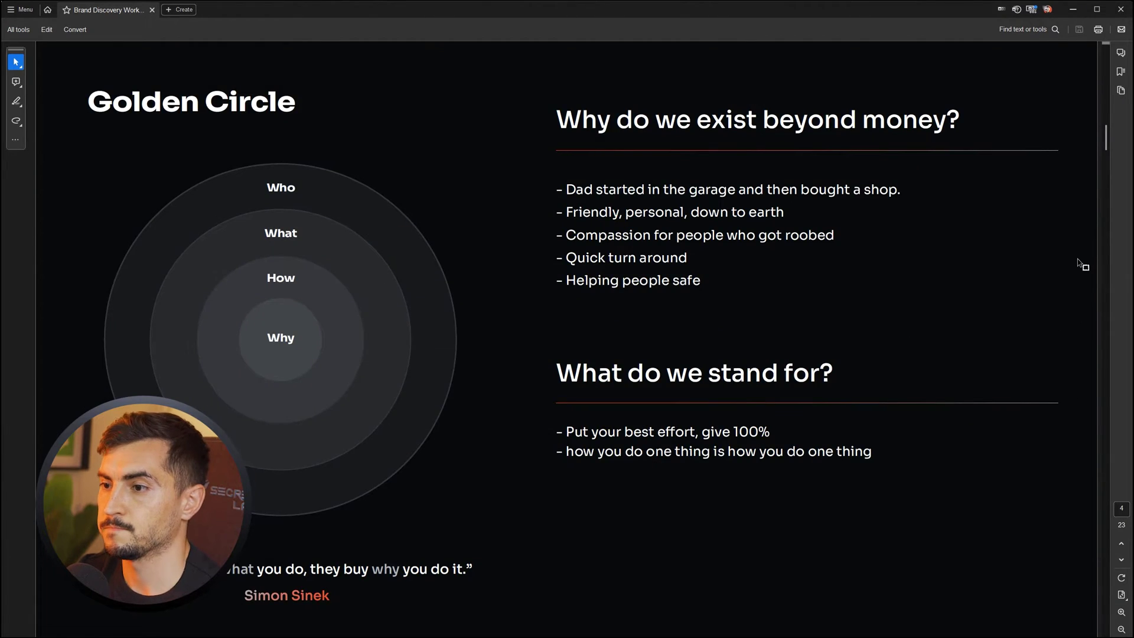
pyautogui.scroll(-2, 1077, 264)
pyautogui.scroll(-2, 1077, 260)
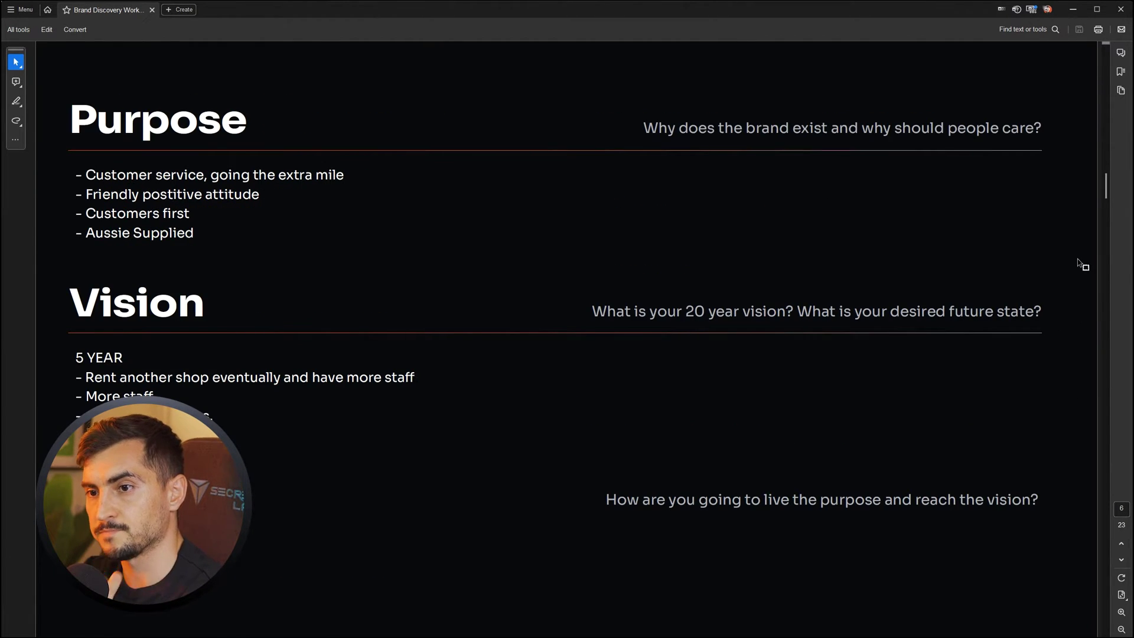
pyautogui.scroll(-2, 1078, 260)
pyautogui.scroll(-2, 1077, 258)
pyautogui.scroll(-2, 1077, 258)
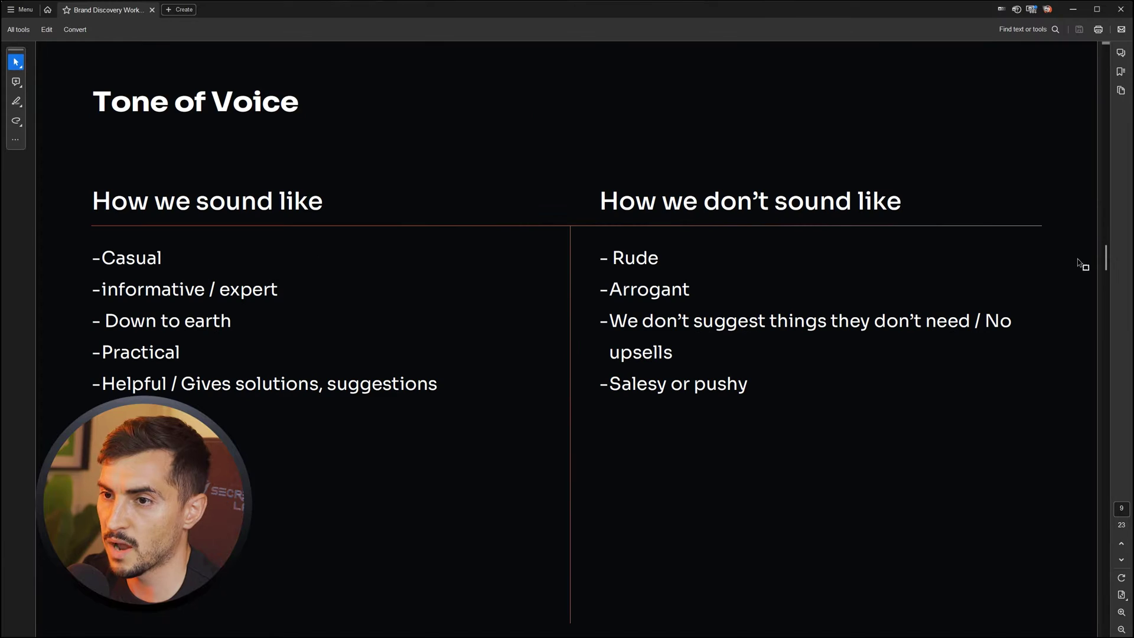
pyautogui.scroll(2, 1077, 258)
# Look through the PDF's products, audience, buyers journey and timeline pages, and close the document to return to the chat
pyautogui.scroll(-8, 1077, 258)
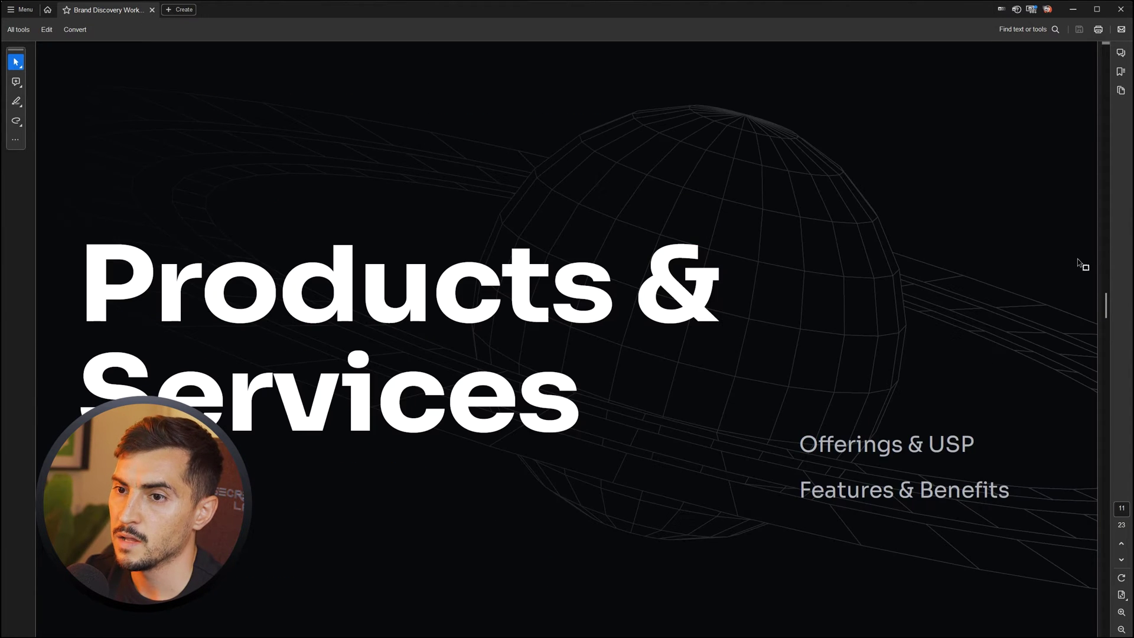
pyautogui.scroll(-2, 1078, 259)
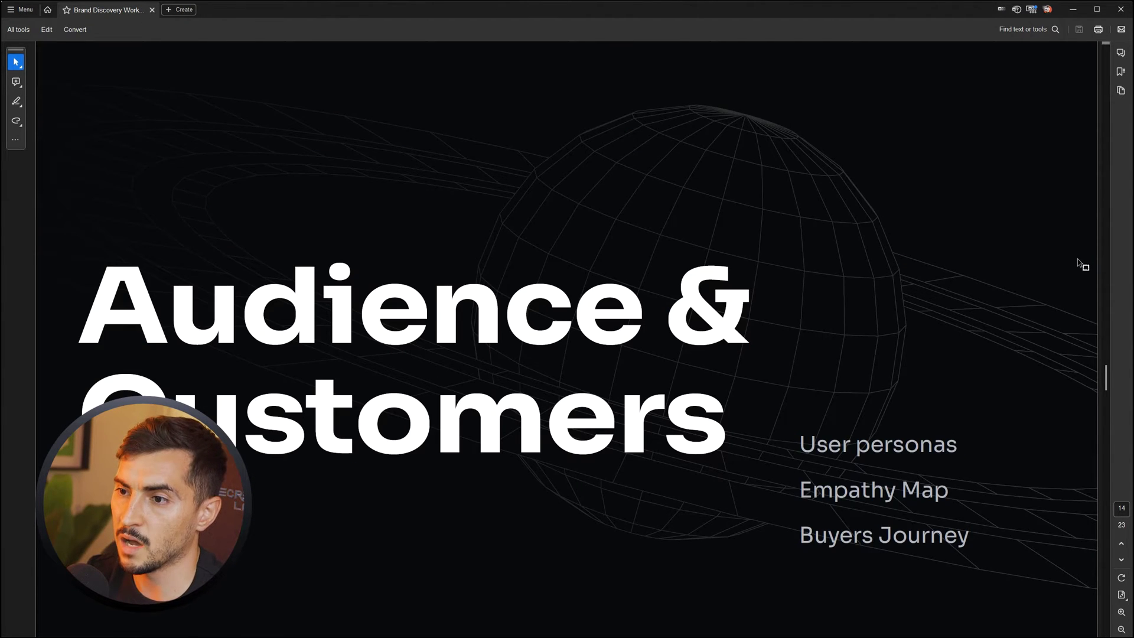
pyautogui.scroll(-6, 1078, 259)
pyautogui.scroll(-8, 1077, 258)
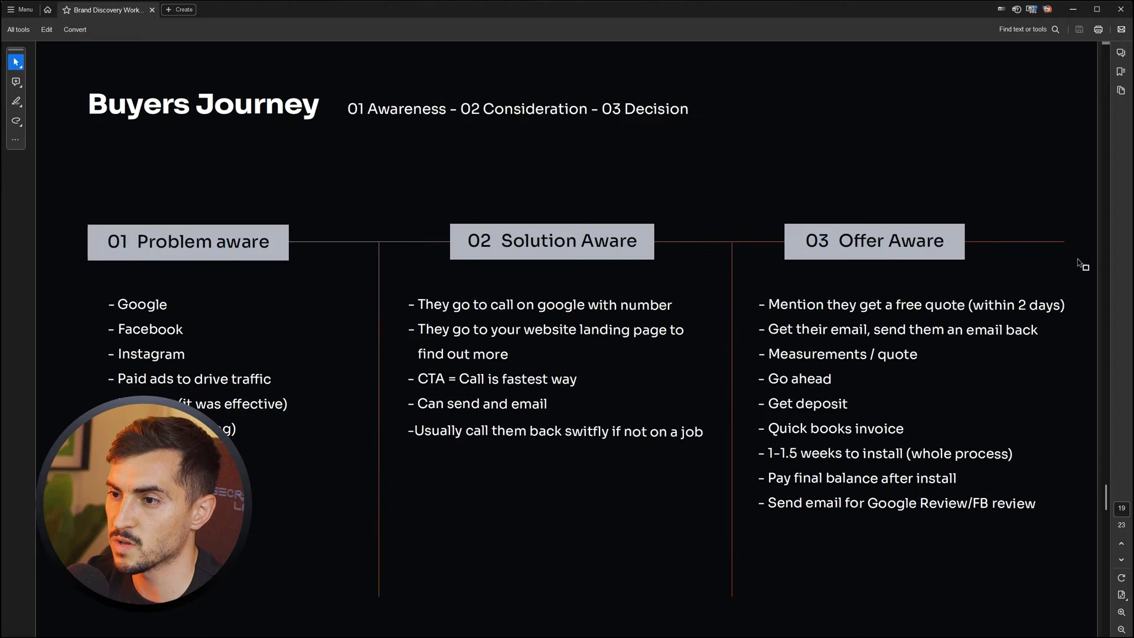
pyautogui.scroll(2, 1077, 259)
pyautogui.scroll(-8, 1078, 258)
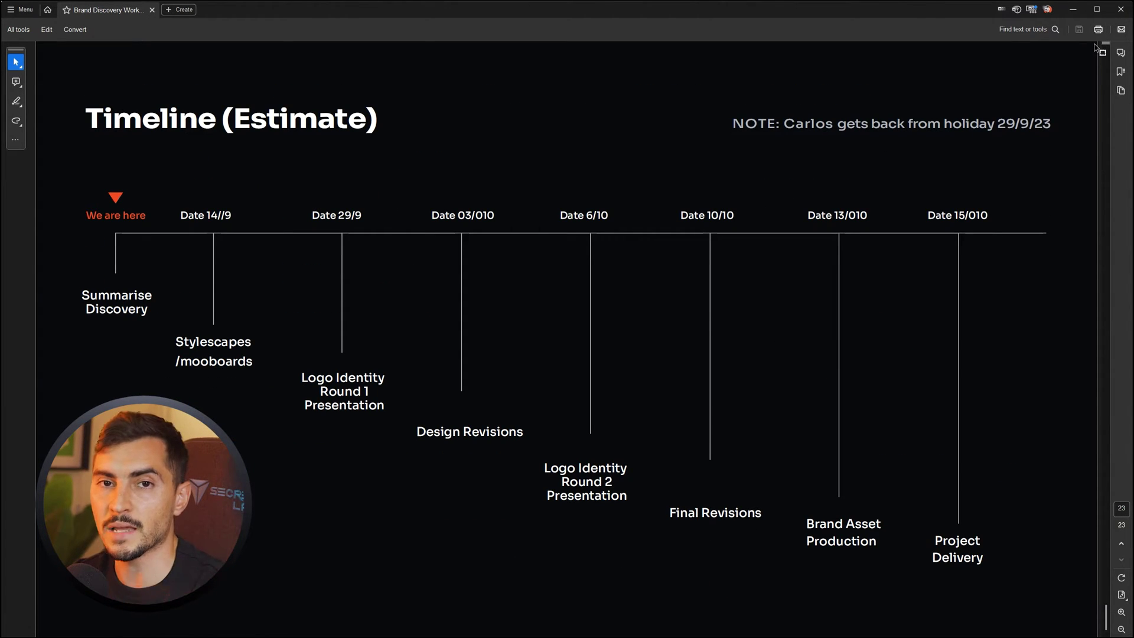
pyautogui.click(1109, 14)
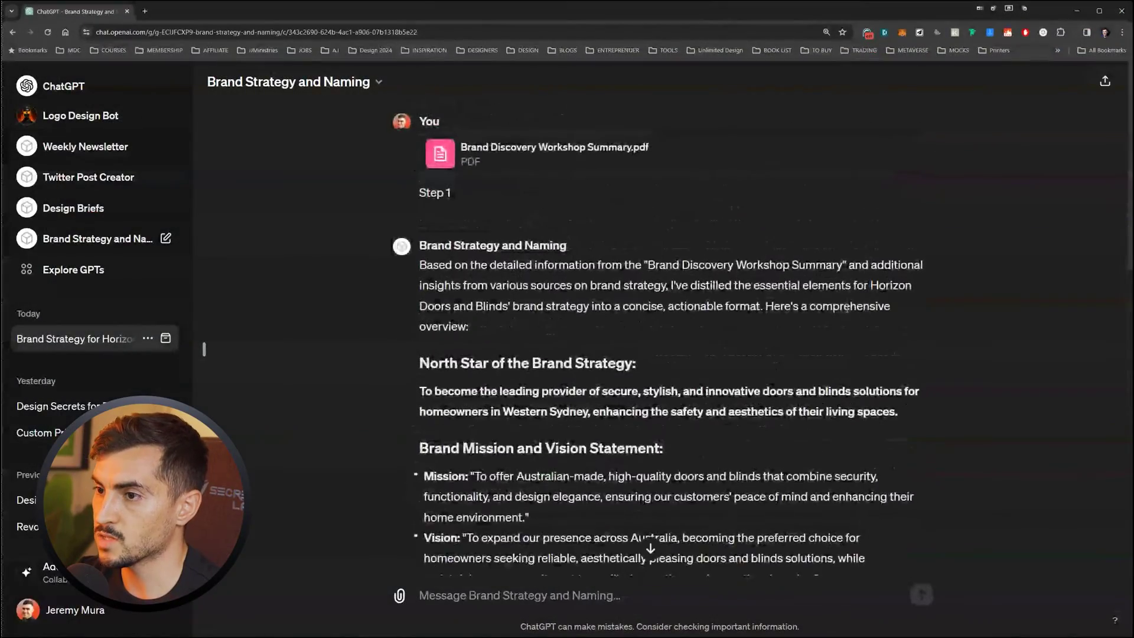
# Enlarge the chat page and read the introduction of the GPT's Step 1 response about the Horizon Doors and Blinds strategy
pyautogui.scroll(-15, 846, 318)
pyautogui.scroll(15, 827, 331)
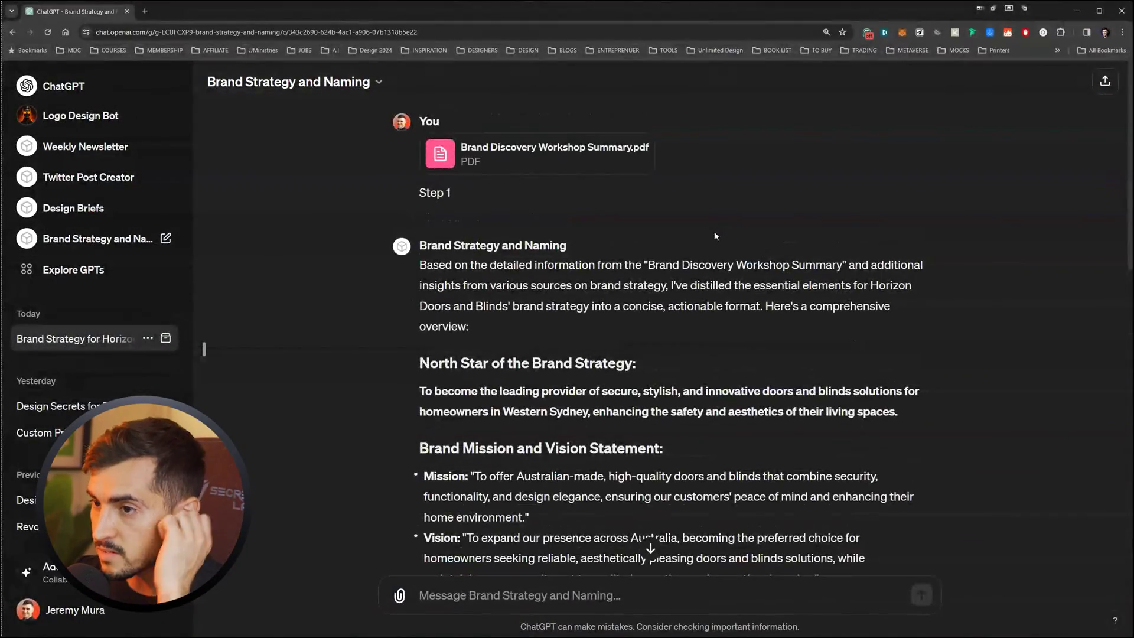
pyautogui.moveTo(434, 267); pyautogui.dragTo(648, 266)
pyautogui.click(650, 267)
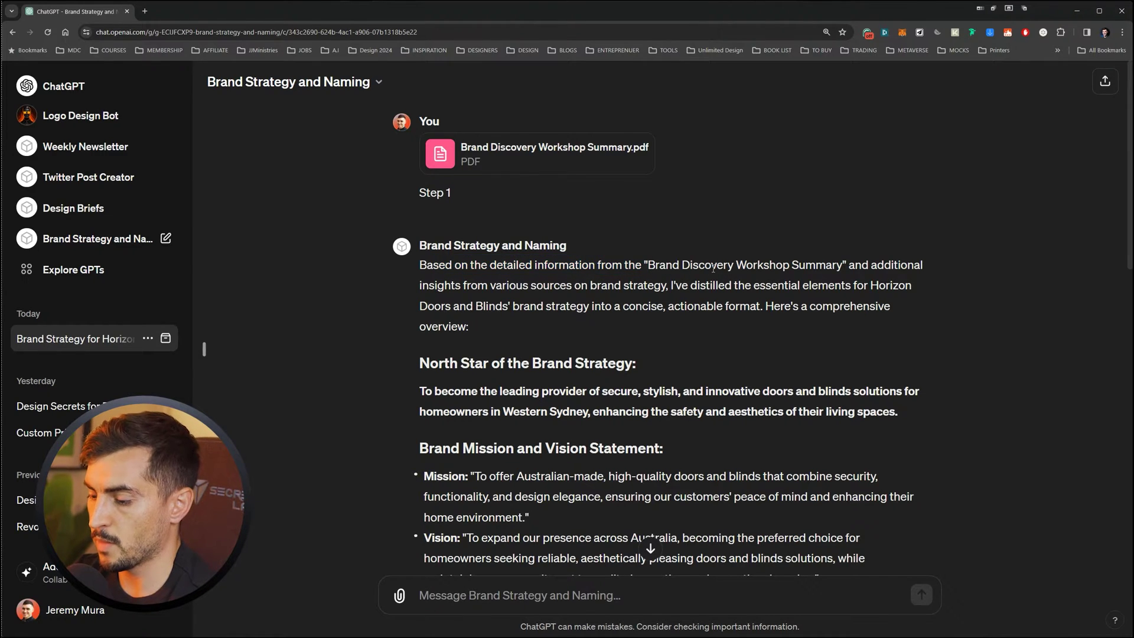
pyautogui.hotkey('ctrl', '+')
pyautogui.scroll(-1, 876, 305)
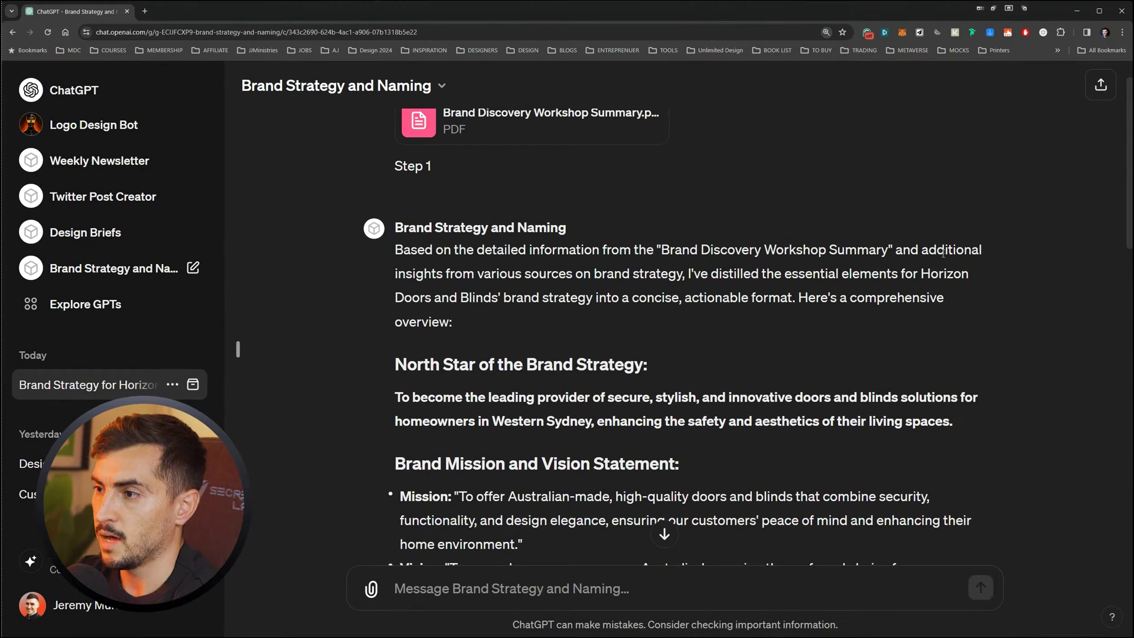
pyautogui.moveTo(463, 273); pyautogui.dragTo(946, 274)
pyautogui.moveTo(433, 298); pyautogui.dragTo(827, 299)
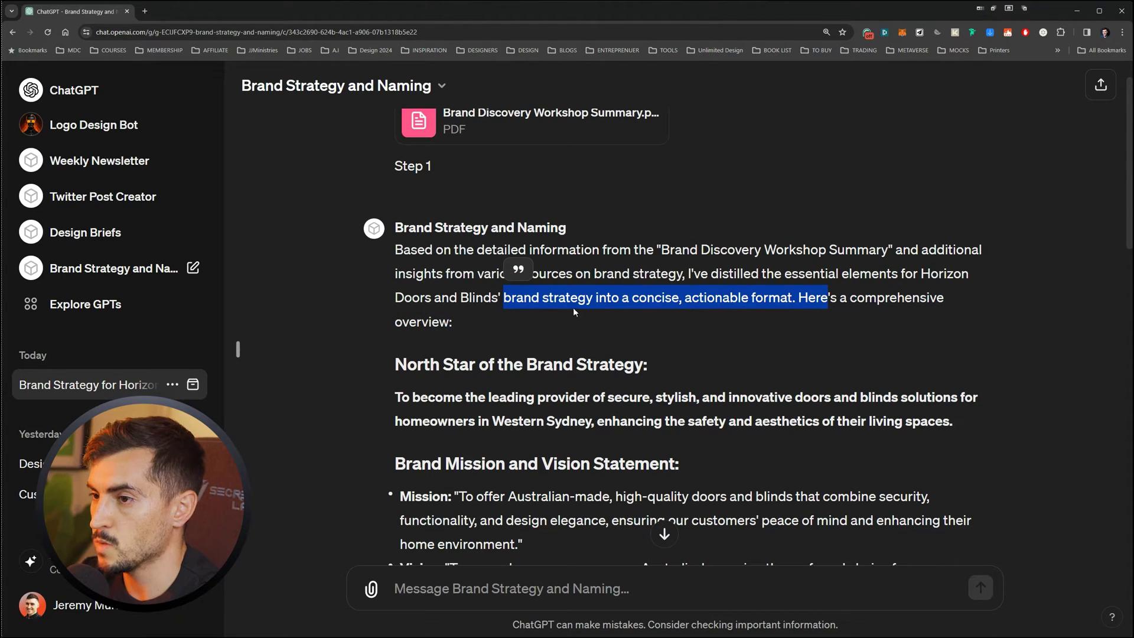
pyautogui.click(526, 301)
pyautogui.moveTo(526, 301); pyautogui.dragTo(798, 309)
pyautogui.click(601, 248)
# Read the North Star and the Brand Mission and Vision Statement in the Step 1 response
pyautogui.scroll(-2, 601, 248)
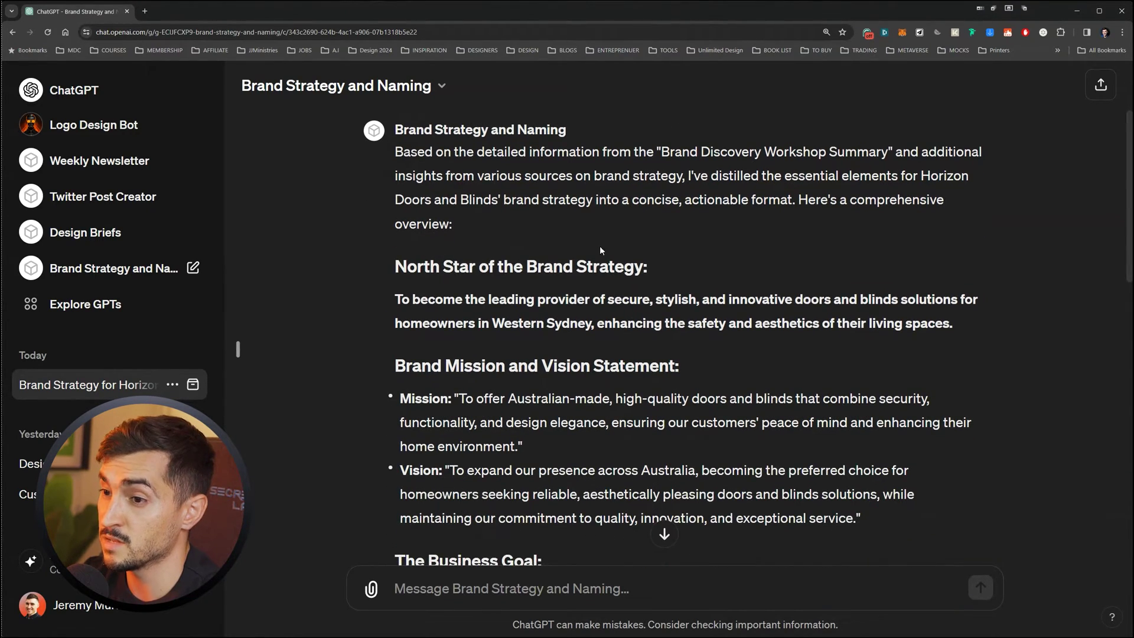
pyautogui.scroll(-1, 600, 242)
pyautogui.moveTo(469, 217); pyautogui.dragTo(643, 218)
pyautogui.moveTo(442, 317); pyautogui.dragTo(659, 318)
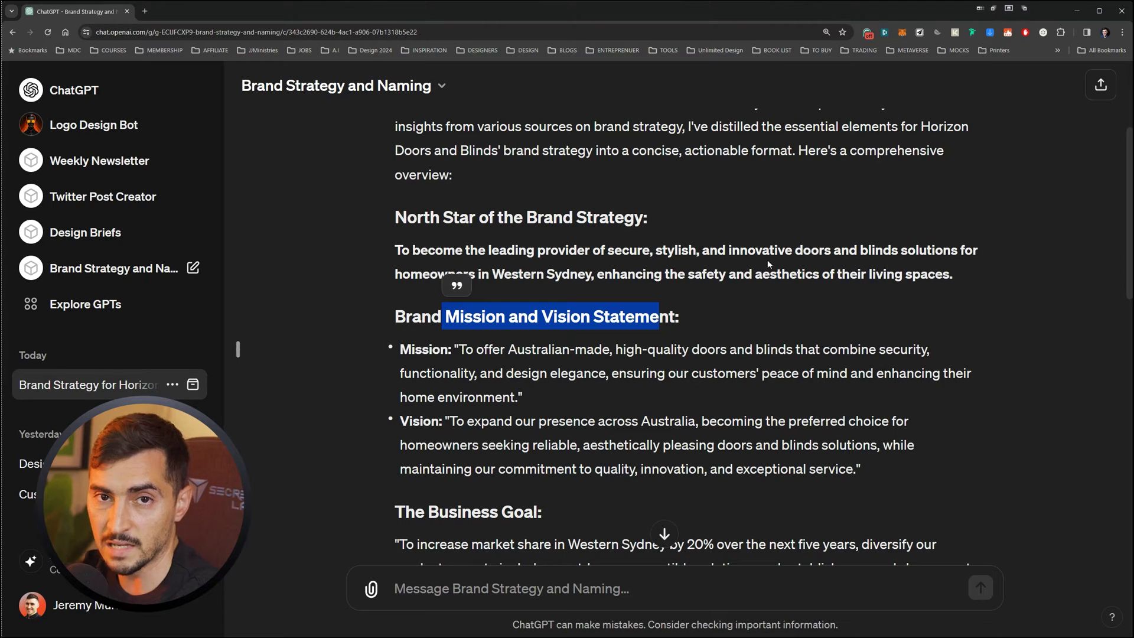
pyautogui.moveTo(403, 251); pyautogui.dragTo(414, 111)
pyautogui.click(508, 256)
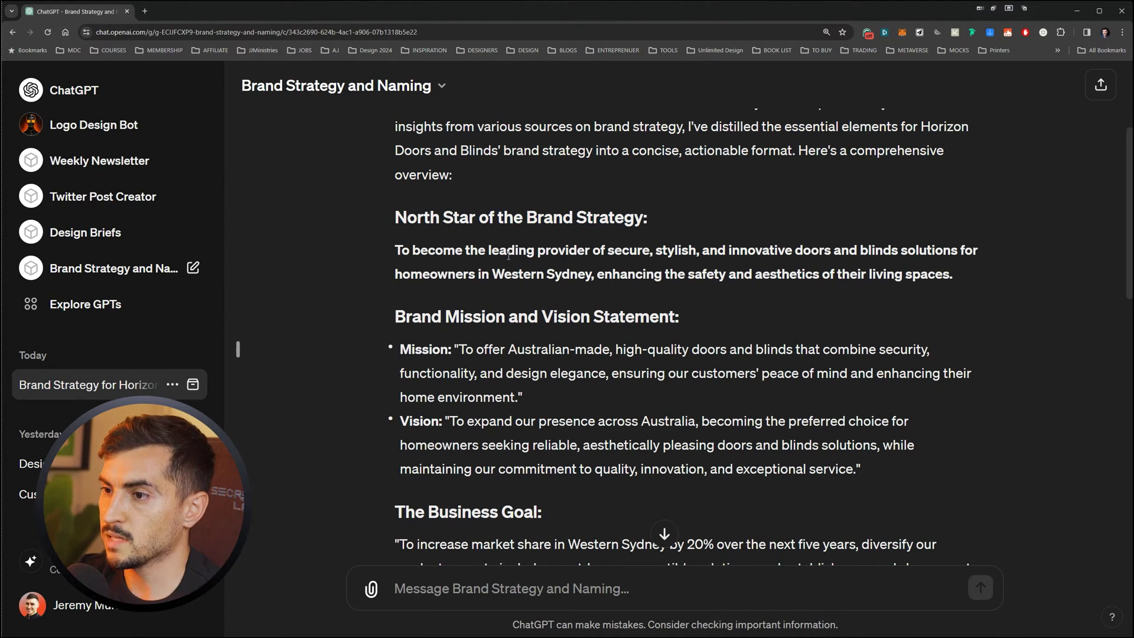
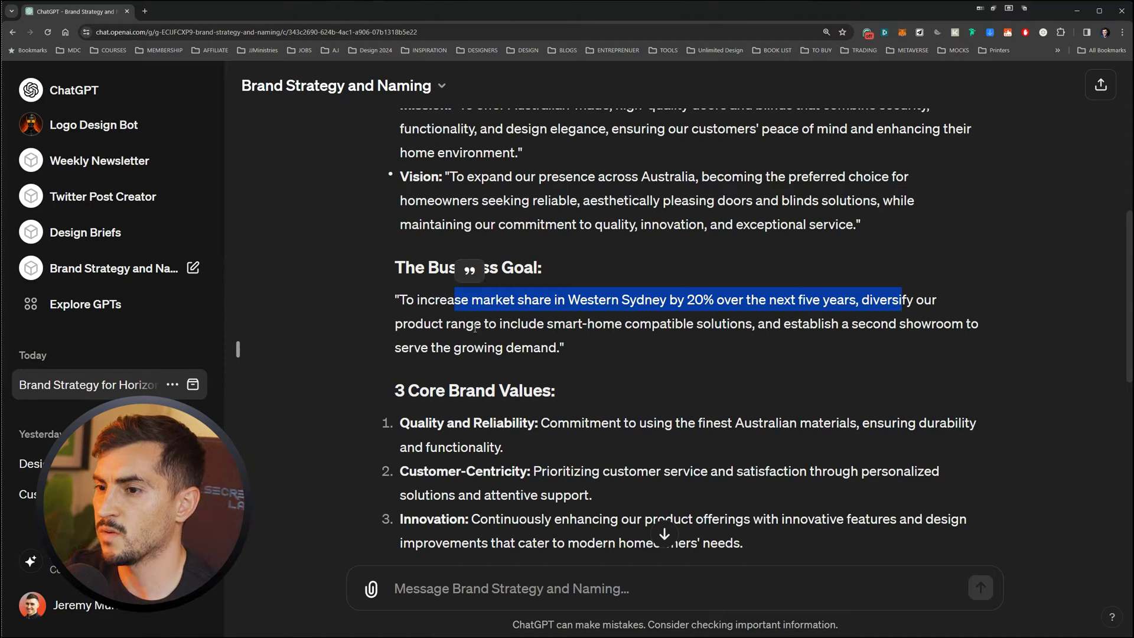
# Read the Business Goal and the 3 Core Brand Values, and review them against the mission and vision statements
pyautogui.moveTo(475, 329); pyautogui.dragTo(773, 336)
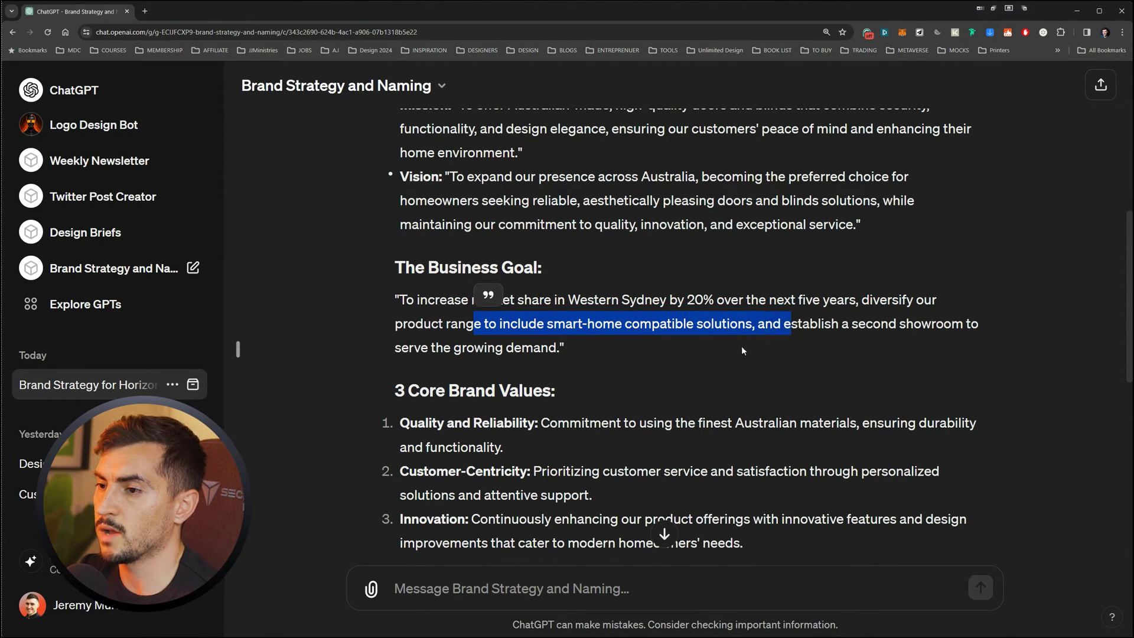
pyautogui.click(726, 338)
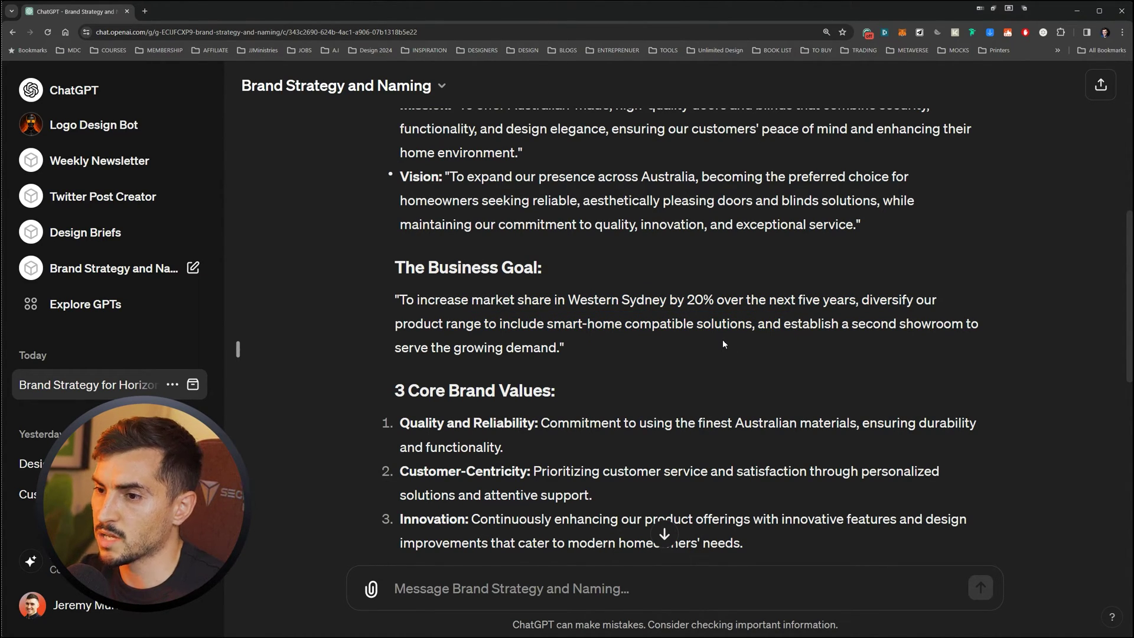
pyautogui.scroll(-3, 722, 339)
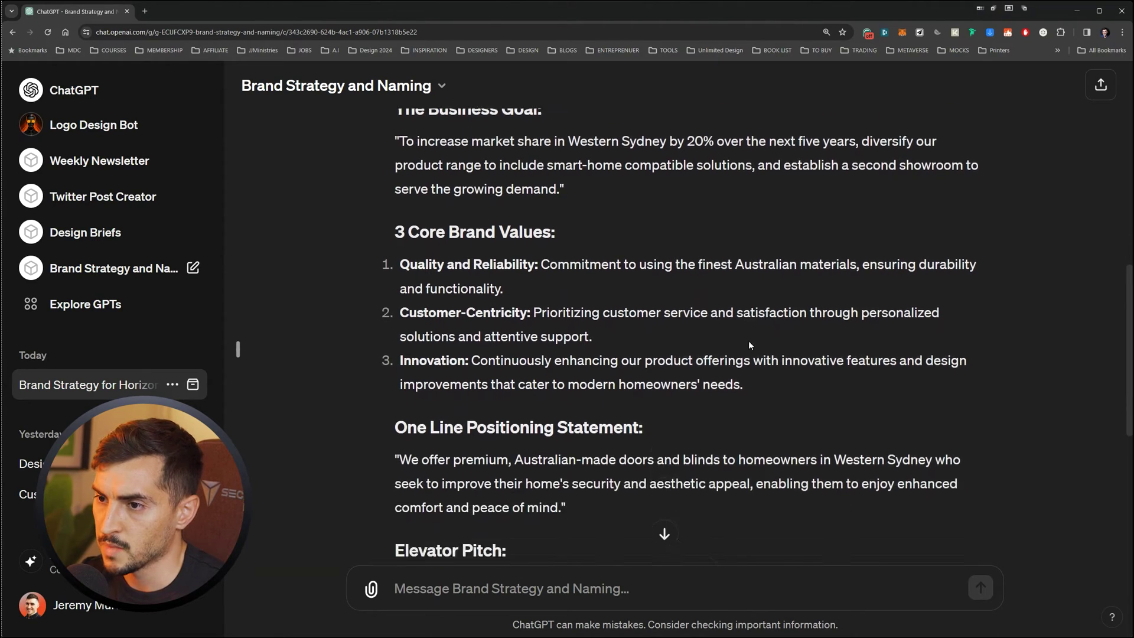
pyautogui.scroll(5, 488, 214)
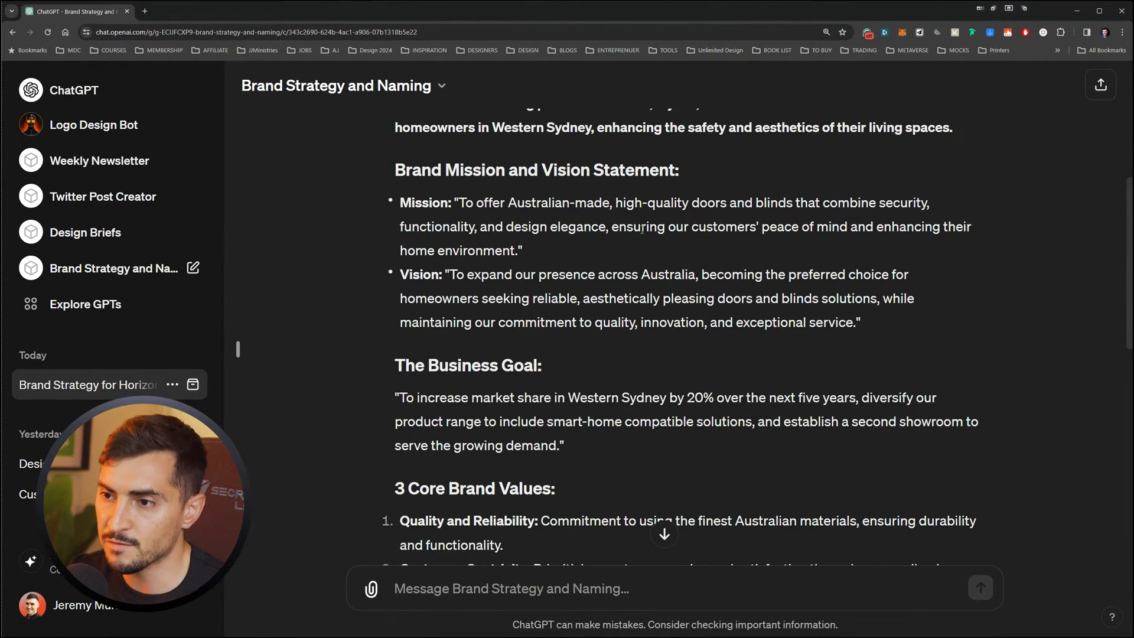
pyautogui.scroll(-1, 642, 230)
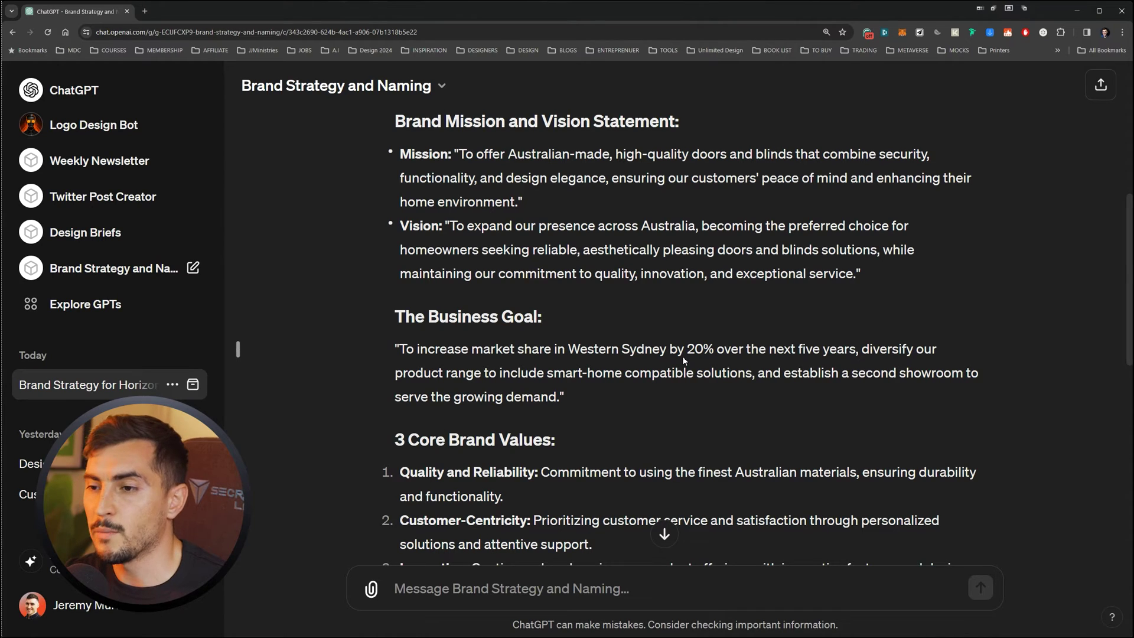
# Read the three Core Brand Values: Quality and Reliability, Customer-Centricity, and Innovation
pyautogui.scroll(-4, 679, 384)
pyautogui.moveTo(436, 228); pyautogui.dragTo(484, 206)
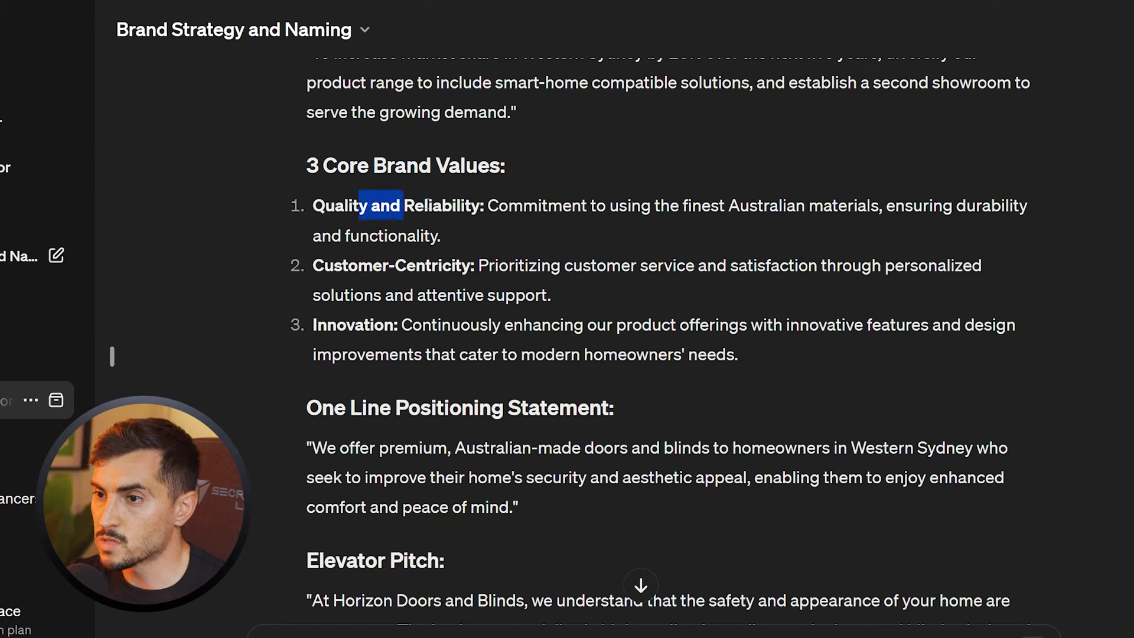
pyautogui.moveTo(314, 265); pyautogui.dragTo(464, 265)
pyautogui.moveTo(337, 325); pyautogui.dragTo(407, 324)
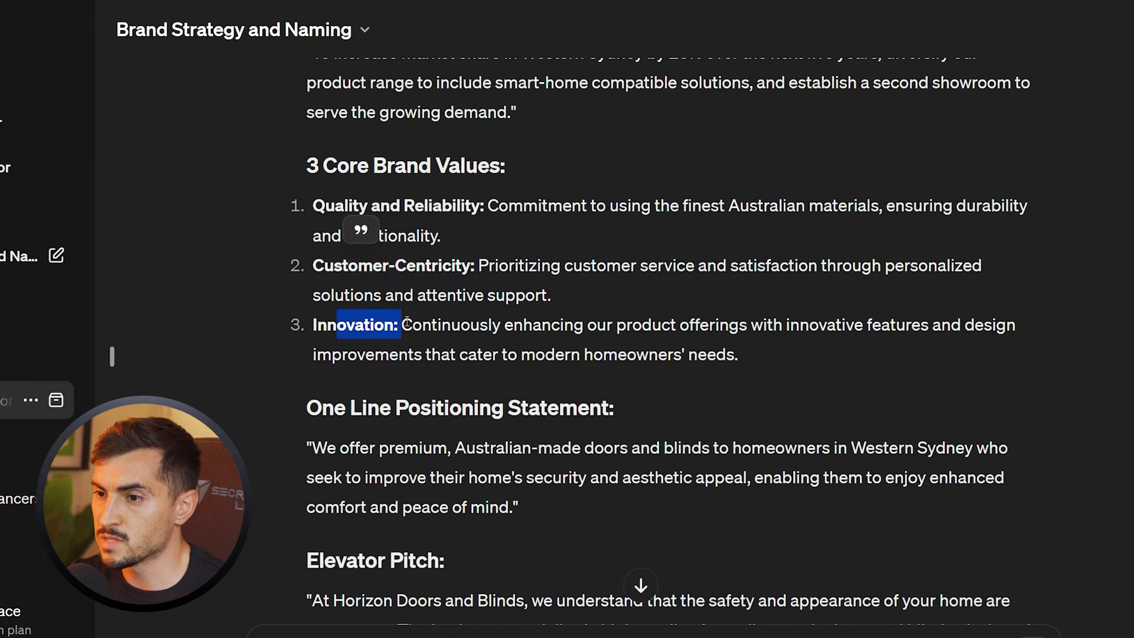
pyautogui.click(778, 365)
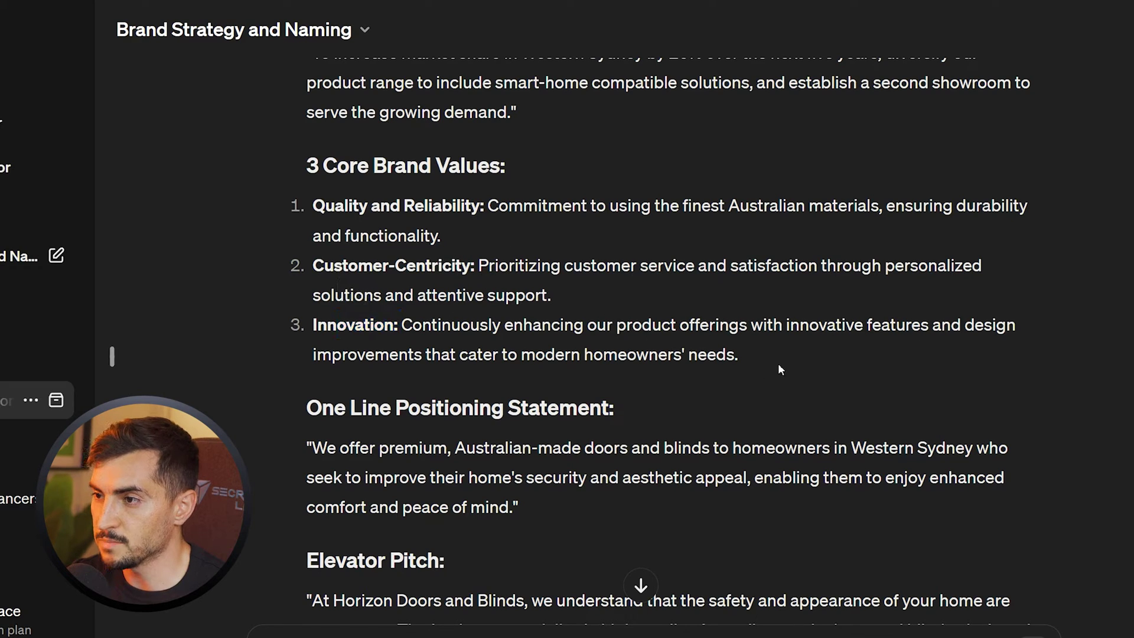
# Read the One Line Positioning Statement and examine its wording about the target homeowners and their benefits
pyautogui.scroll(-3, 779, 370)
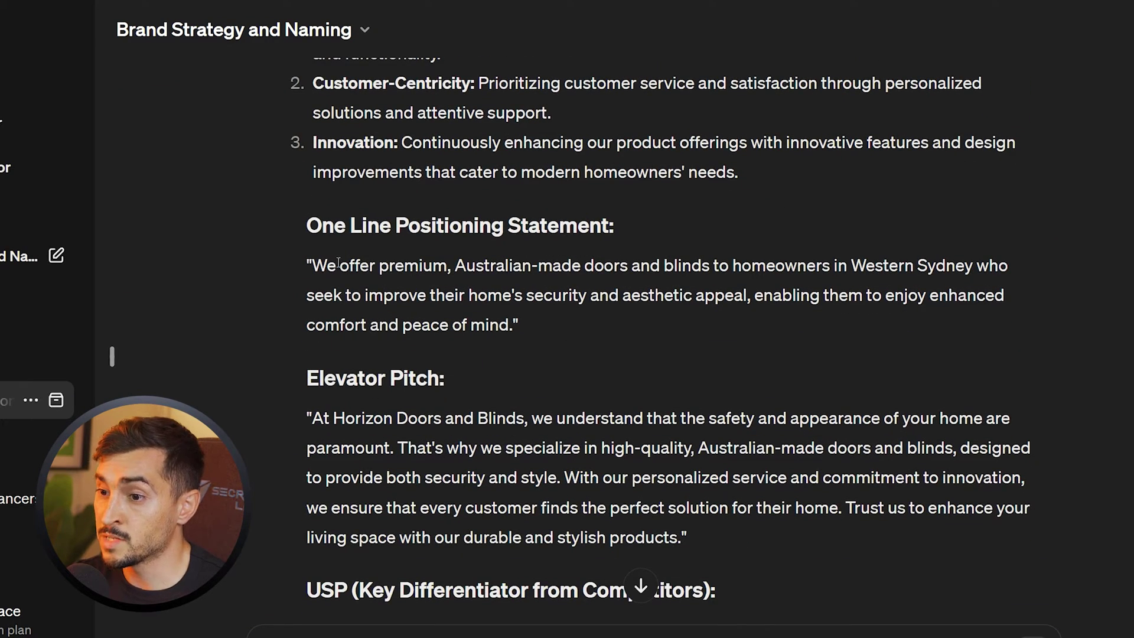
pyautogui.moveTo(313, 265); pyautogui.dragTo(973, 265)
pyautogui.click(395, 297)
pyautogui.moveTo(396, 297); pyautogui.dragTo(907, 295)
pyautogui.click(583, 327)
pyautogui.click(555, 331)
pyautogui.moveTo(555, 331); pyautogui.dragTo(404, 325)
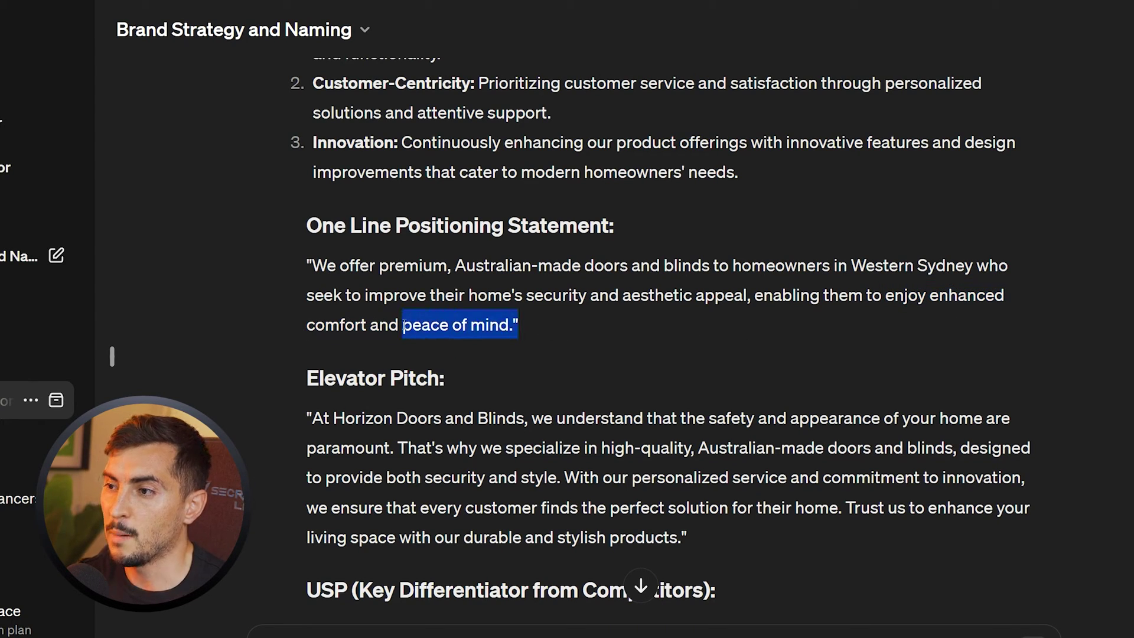
pyautogui.click(723, 259)
pyautogui.moveTo(732, 266); pyautogui.dragTo(976, 269)
pyautogui.click(871, 290)
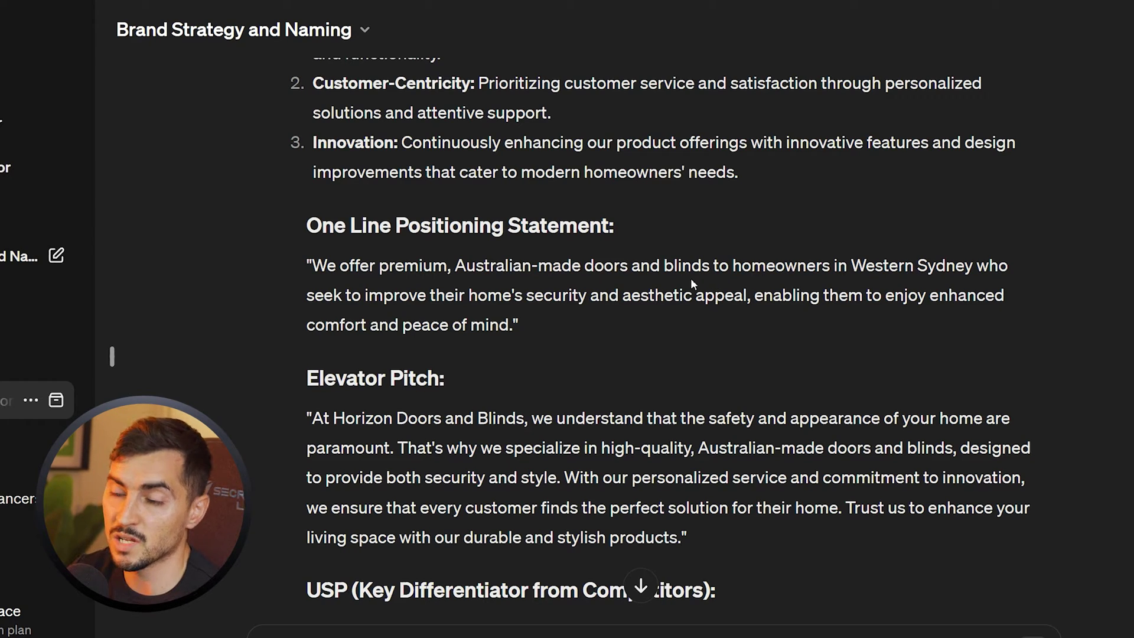
# Read the Elevator Pitch in the Step 1 response through to its closing line
pyautogui.scroll(-4, 691, 282)
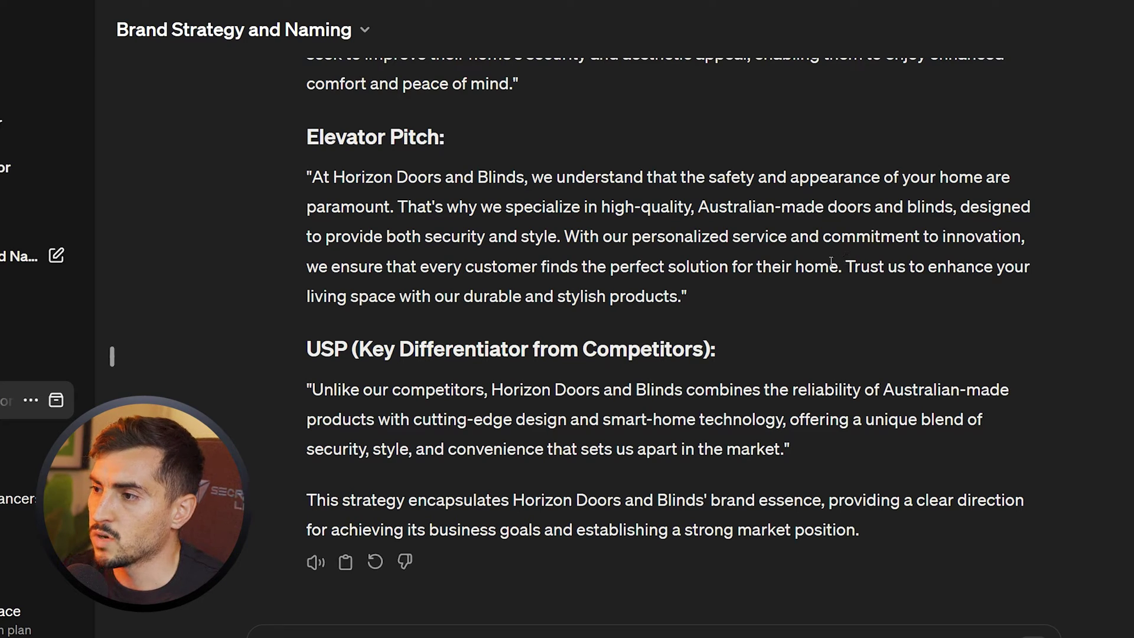
pyautogui.moveTo(350, 290); pyautogui.dragTo(726, 295)
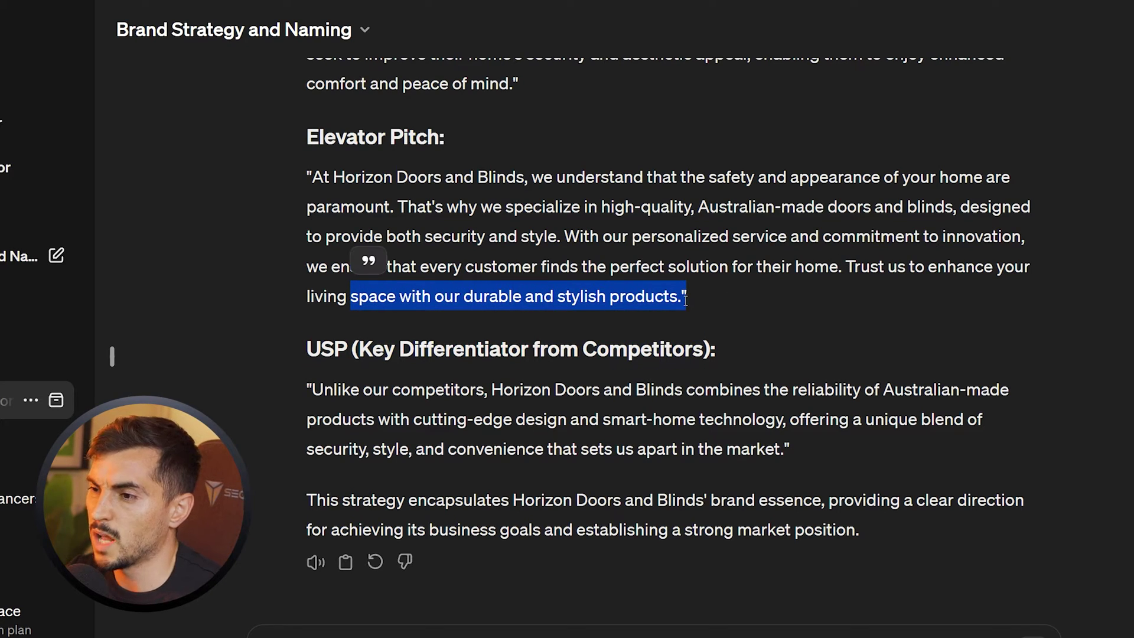
pyautogui.click(709, 306)
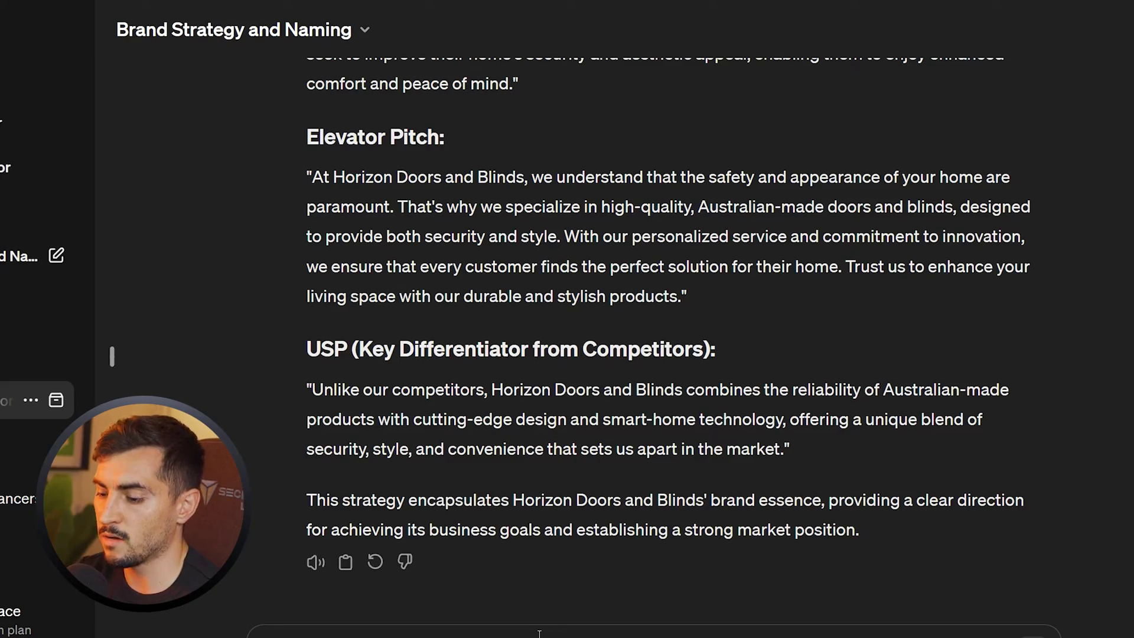
# Review the whole Step 1 response again, from its introduction and North Star down to the closing summary
pyautogui.scroll(10, 555, 105)
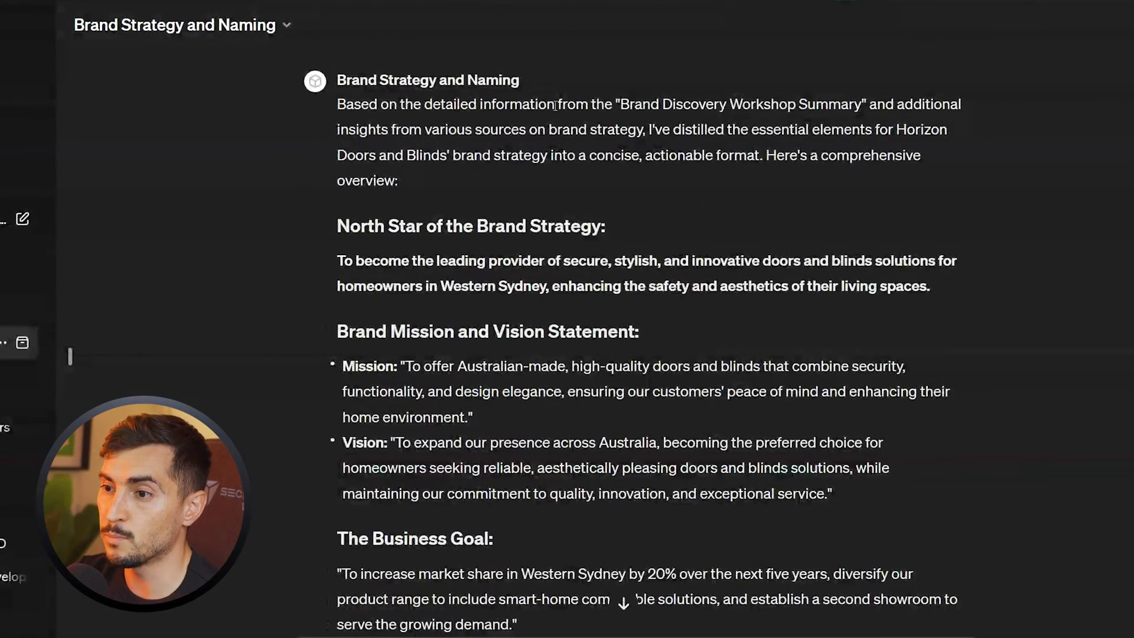
pyautogui.moveTo(555, 105); pyautogui.dragTo(704, 411)
pyautogui.click(567, 170)
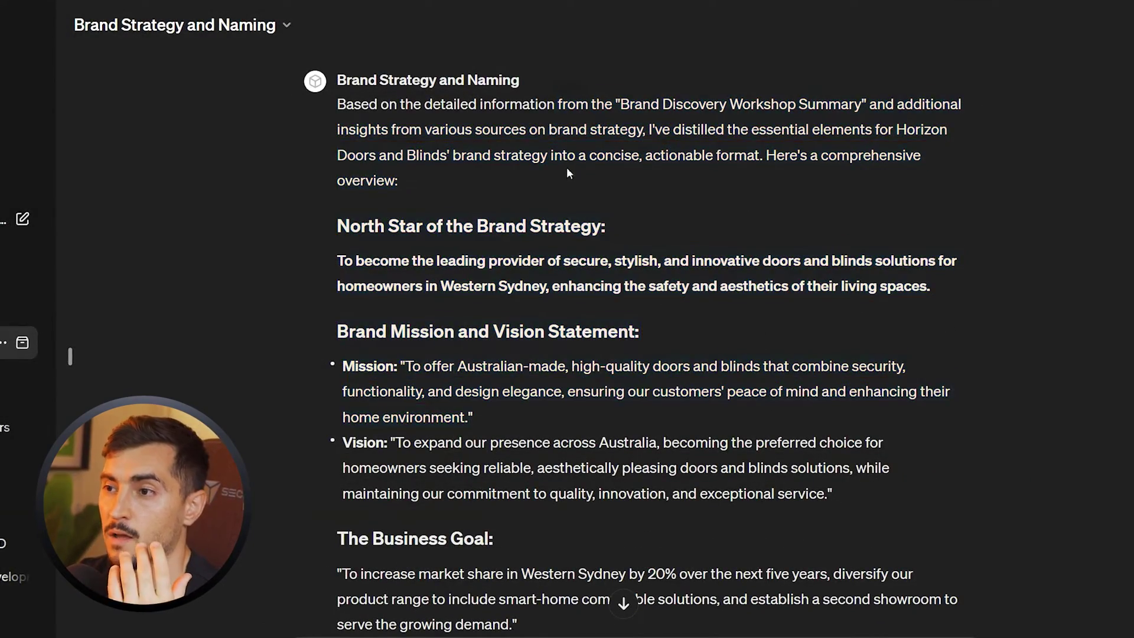
pyautogui.scroll(-8, 651, 234)
pyautogui.moveTo(335, 284); pyautogui.dragTo(737, 538)
pyautogui.scroll(-3, 737, 537)
pyautogui.click(1037, 471)
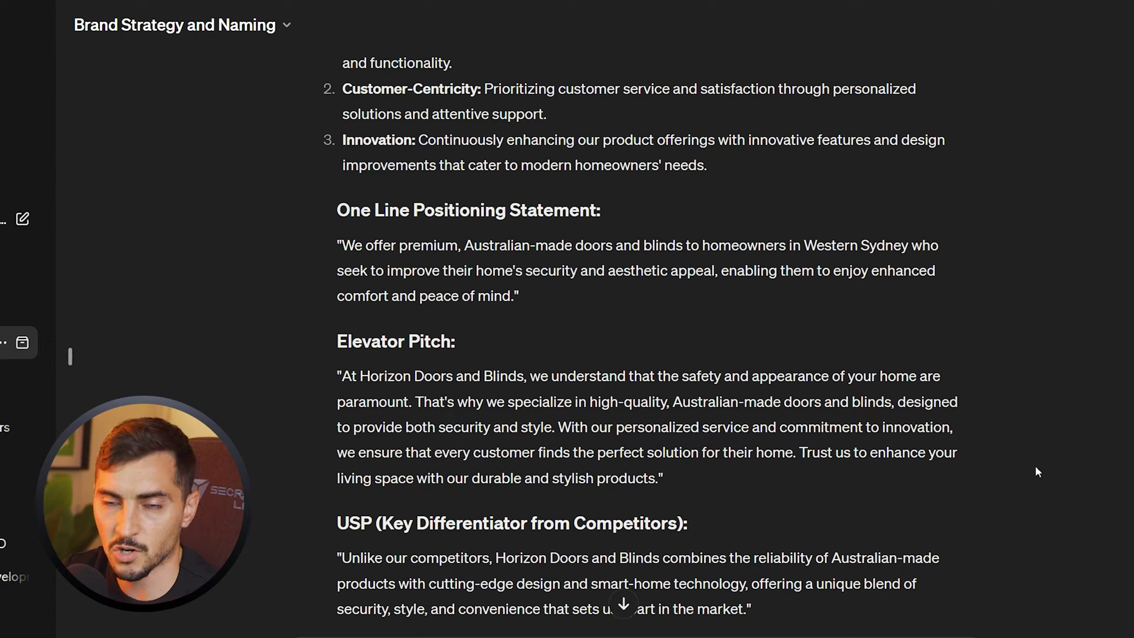
pyautogui.scroll(-4, 643, 351)
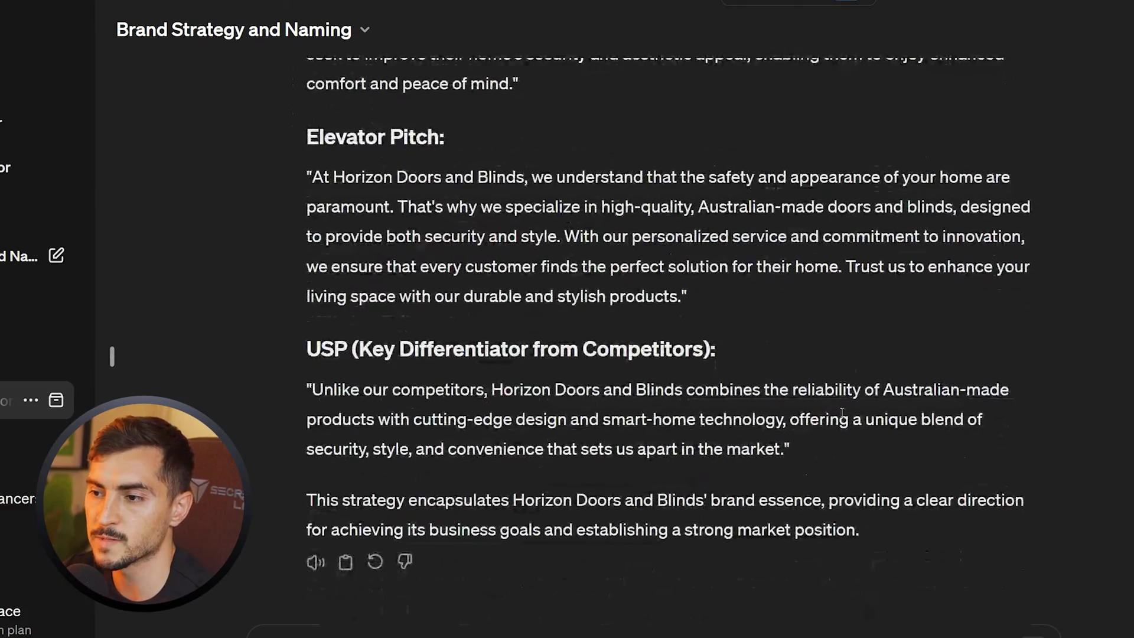
# Read the USP (Key Differentiator from Competitors) and examine its claim about cutting-edge design and smart-home technology
pyautogui.scroll(2, 846, 376)
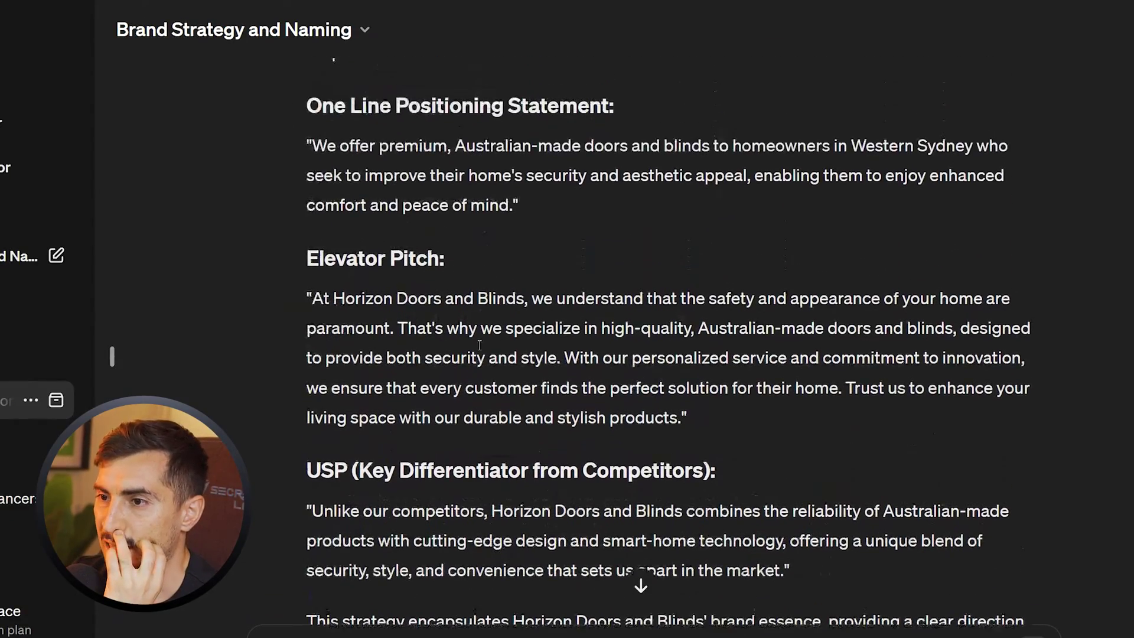
pyautogui.scroll(-2, 847, 375)
pyautogui.moveTo(361, 390); pyautogui.dragTo(986, 397)
pyautogui.click(338, 426)
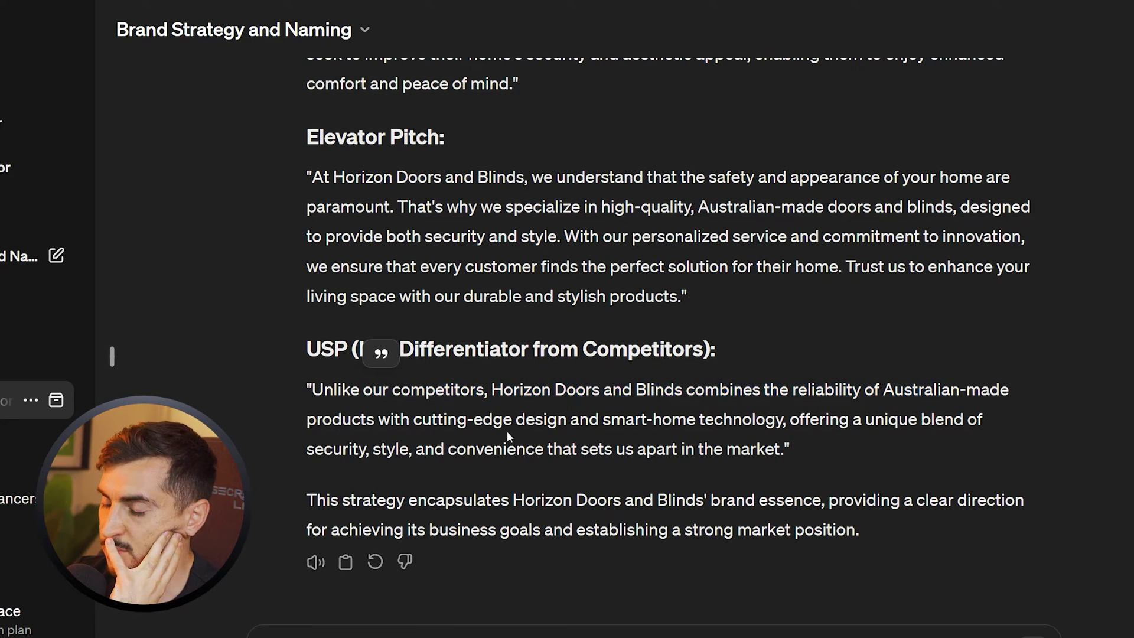
pyautogui.moveTo(625, 420); pyautogui.dragTo(798, 428)
pyautogui.click(826, 435)
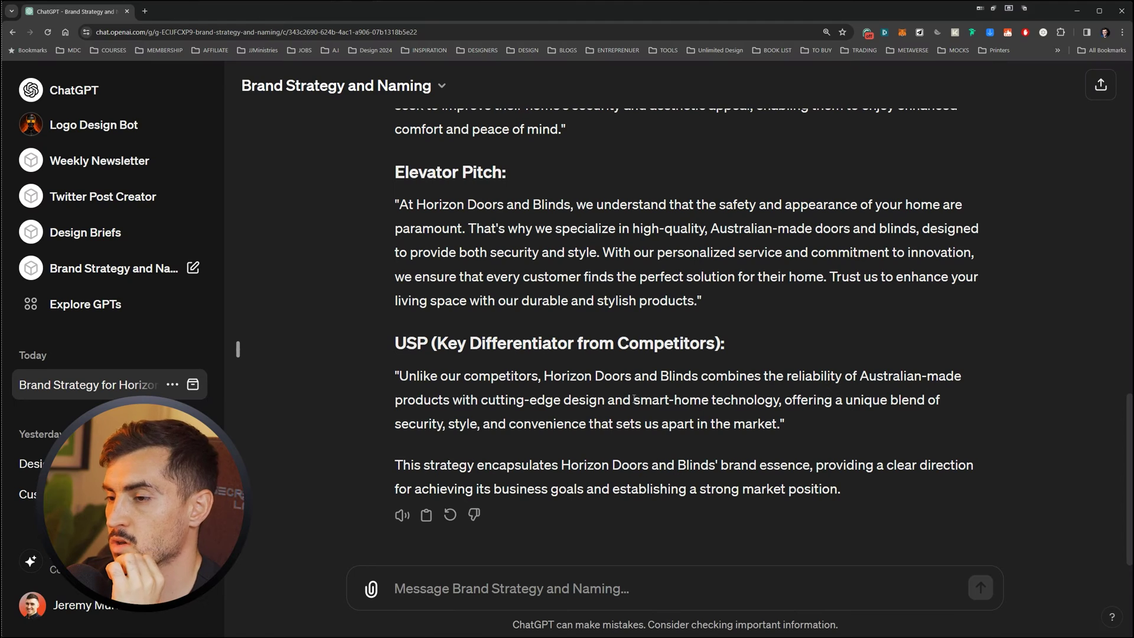
pyautogui.moveTo(600, 418); pyautogui.dragTo(698, 396)
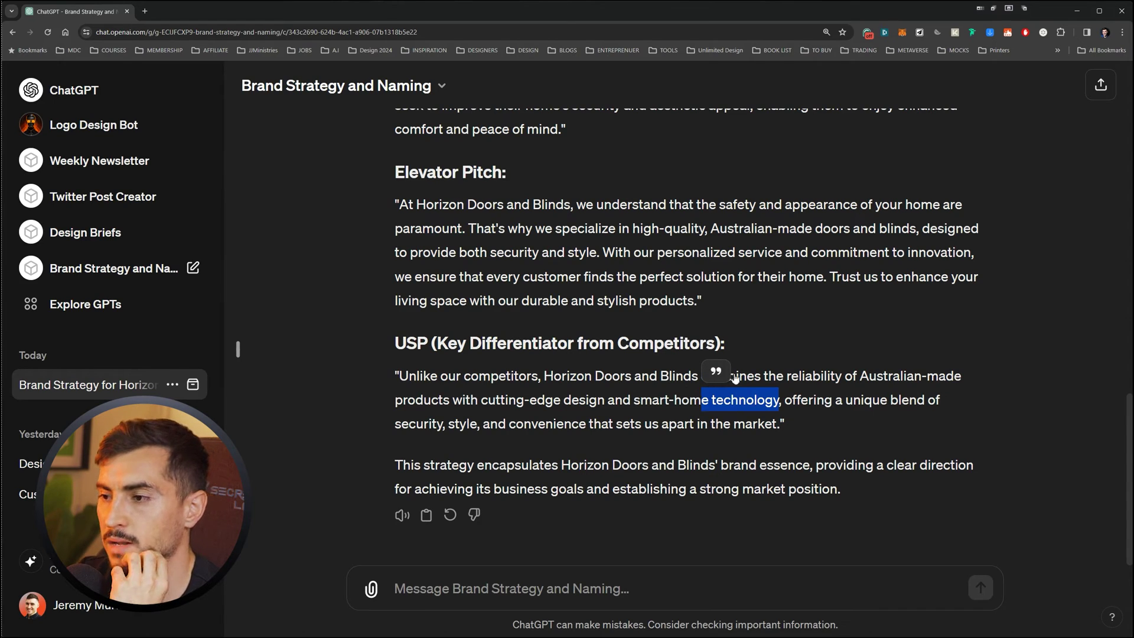
pyautogui.click(796, 383)
pyautogui.moveTo(564, 400); pyautogui.dragTo(749, 401)
pyautogui.click(751, 393)
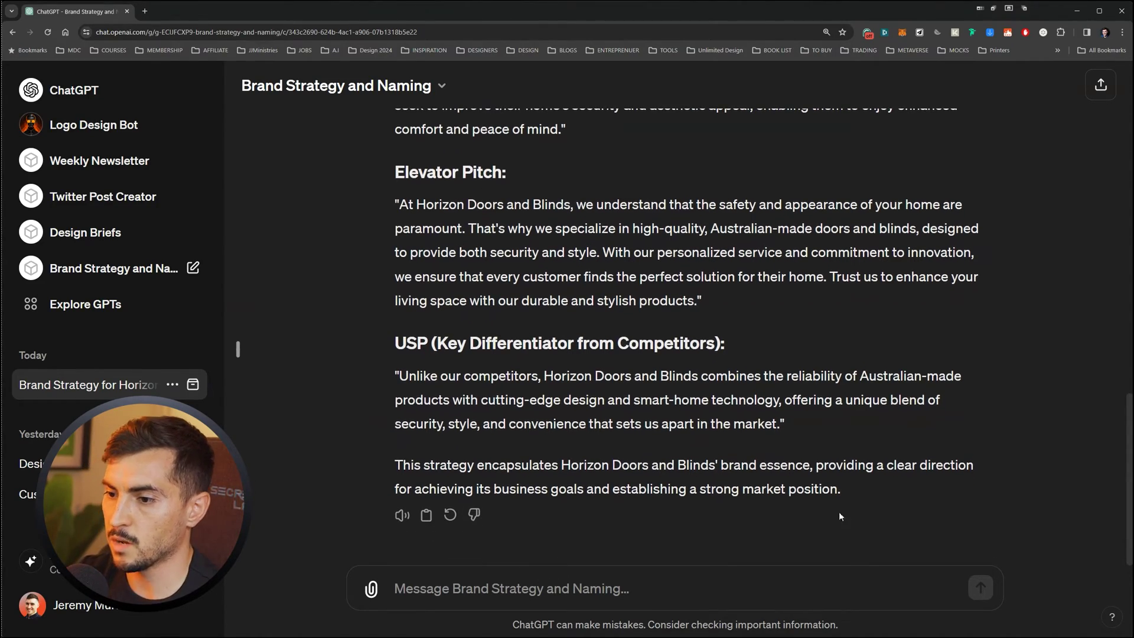
# Look back over the full Step 1 strategy and send the prompt "Step 2" to the GPT
pyautogui.moveTo(838, 512); pyautogui.dragTo(449, 171)
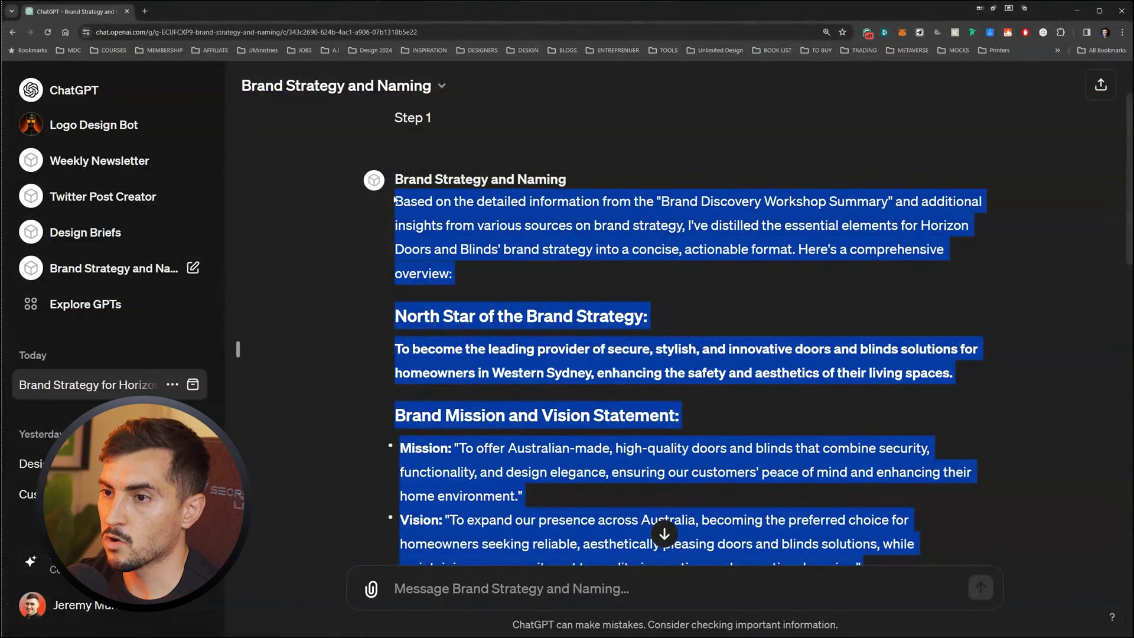
pyautogui.click(616, 340)
pyautogui.scroll(-15, 615, 340)
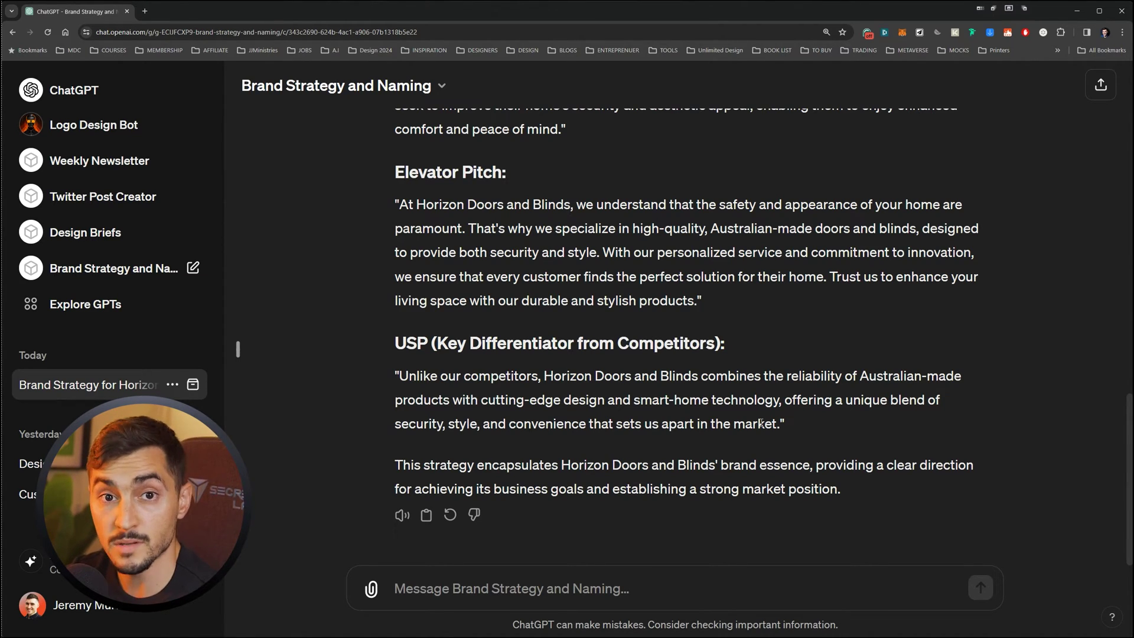
pyautogui.write('Step 2')
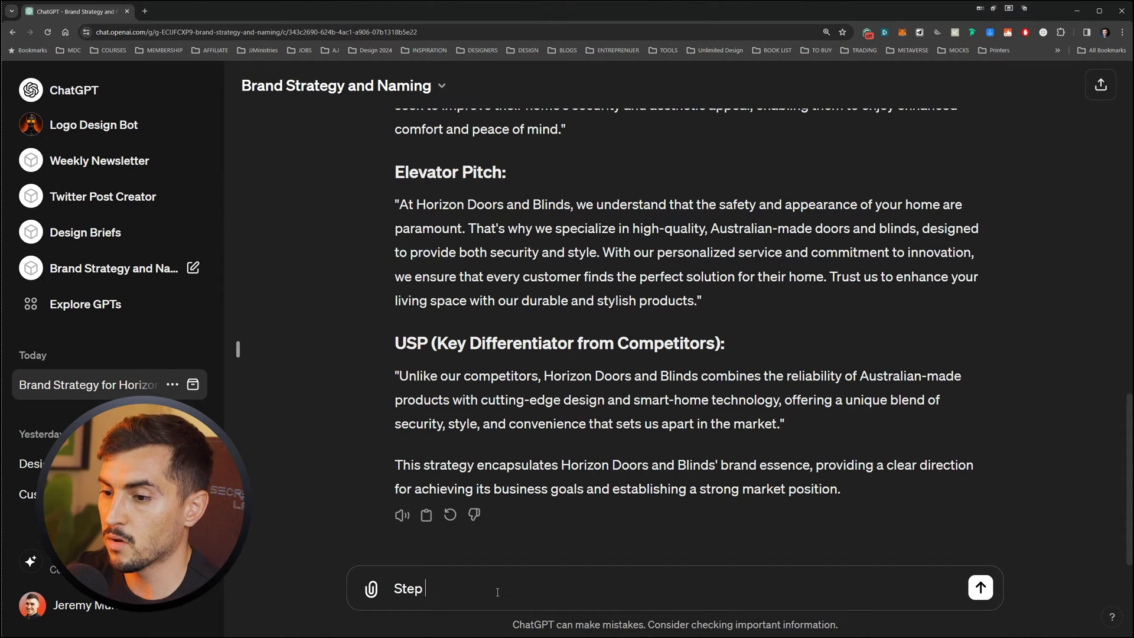
pyautogui.press('Return')
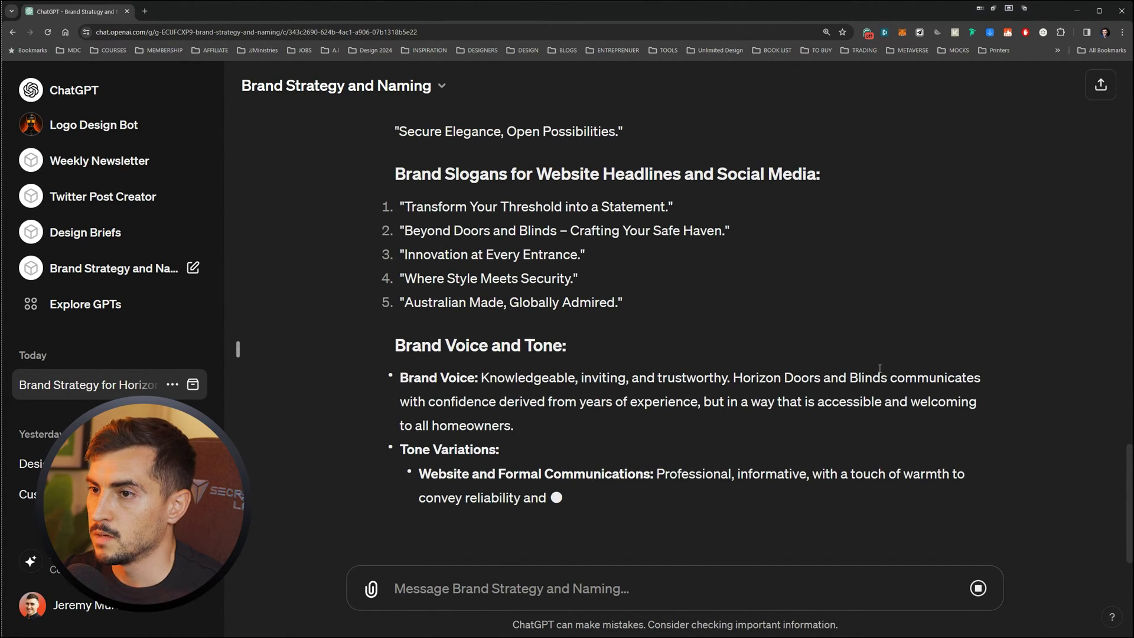
# Read the Primary Brand Tagline at the start of the Step 2 response
pyautogui.scroll(4, 548, 291)
pyautogui.moveTo(453, 318); pyautogui.dragTo(609, 319)
pyautogui.click(483, 324)
pyautogui.scroll(-2, 650, 354)
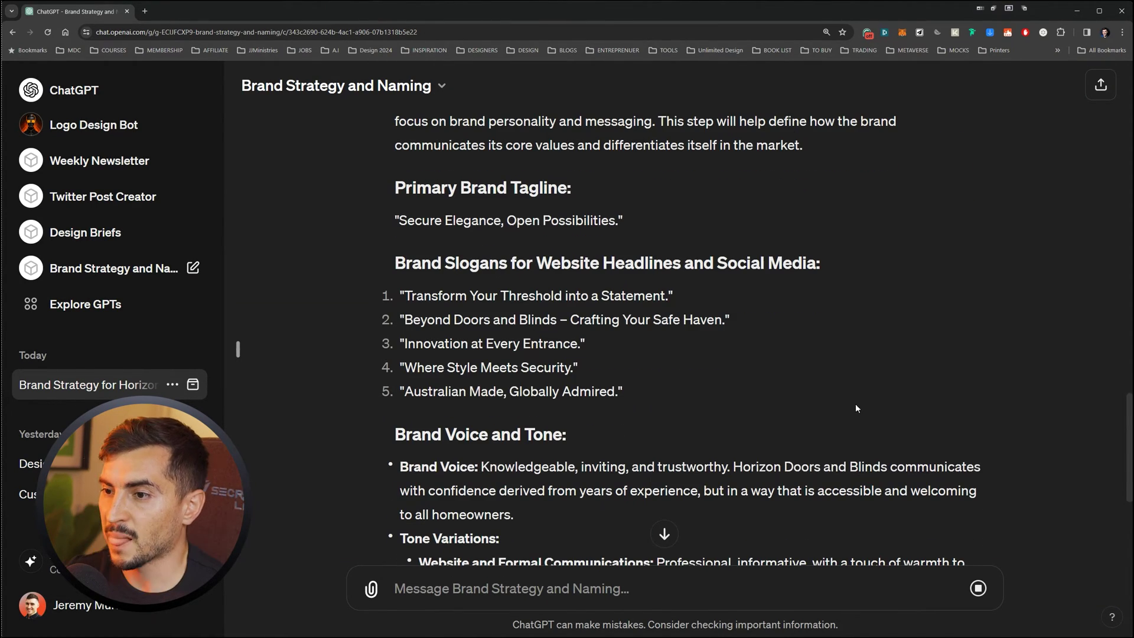
# Read the five Brand Slogans for Website Headlines and Social Media
pyautogui.moveTo(855, 403); pyautogui.dragTo(575, 328)
pyautogui.moveTo(494, 296); pyautogui.dragTo(601, 296)
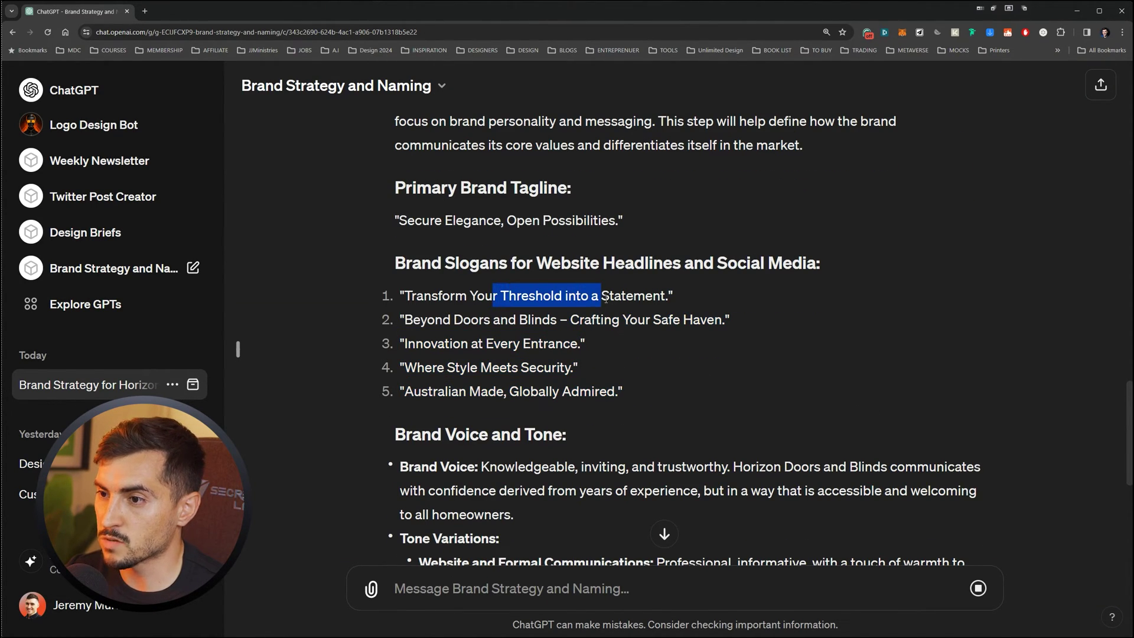
pyautogui.moveTo(484, 325); pyautogui.dragTo(555, 324)
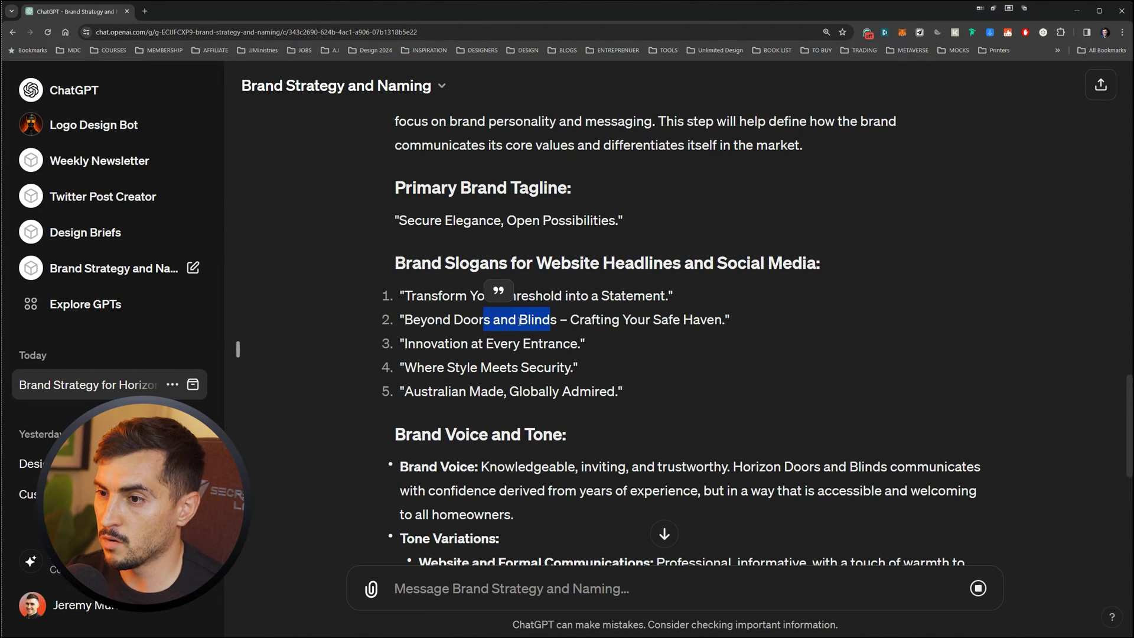
pyautogui.click(632, 321)
pyautogui.moveTo(734, 320); pyautogui.dragTo(444, 320)
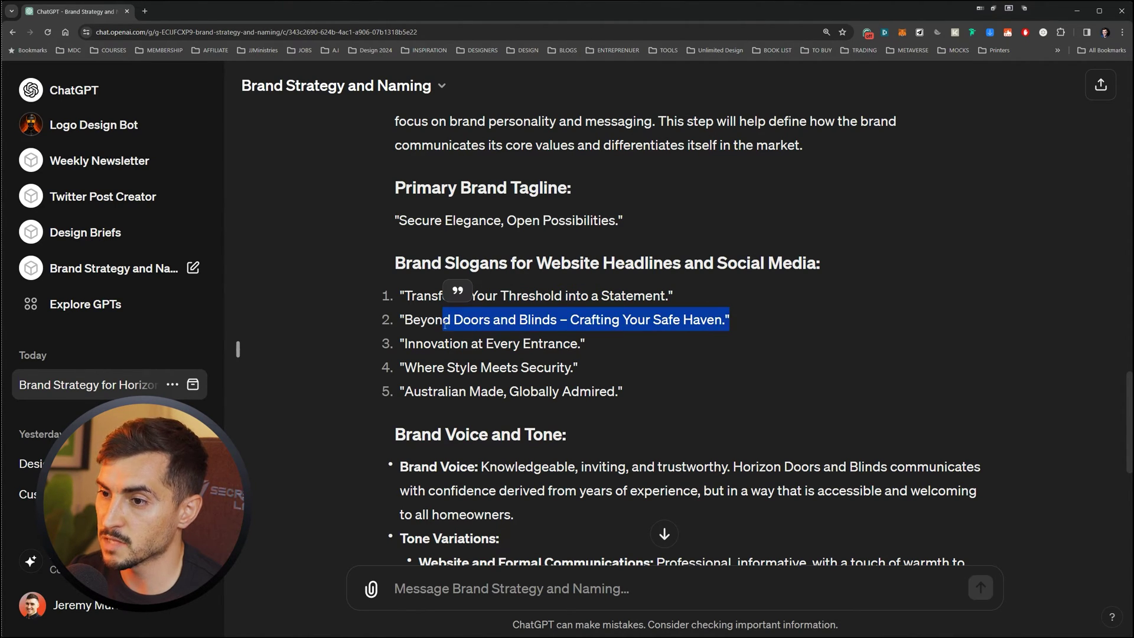
pyautogui.click(490, 346)
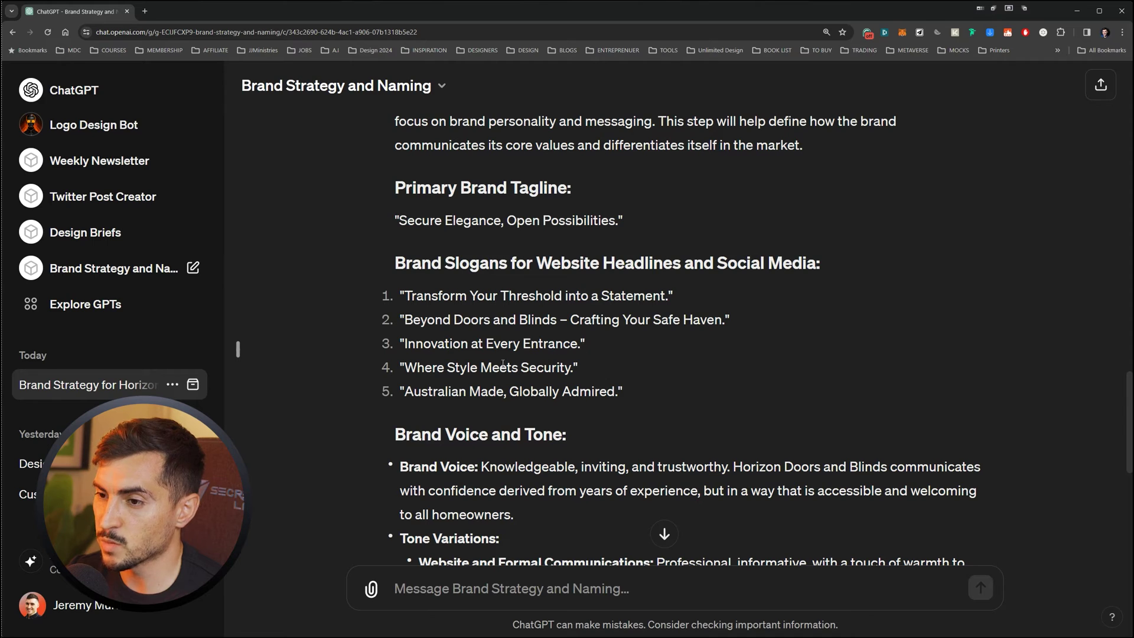
pyautogui.moveTo(466, 391); pyautogui.dragTo(624, 391)
pyautogui.click(650, 394)
# Read the Brand Voice and Tone section, including the website and social media tone variations
pyautogui.scroll(-1, 651, 394)
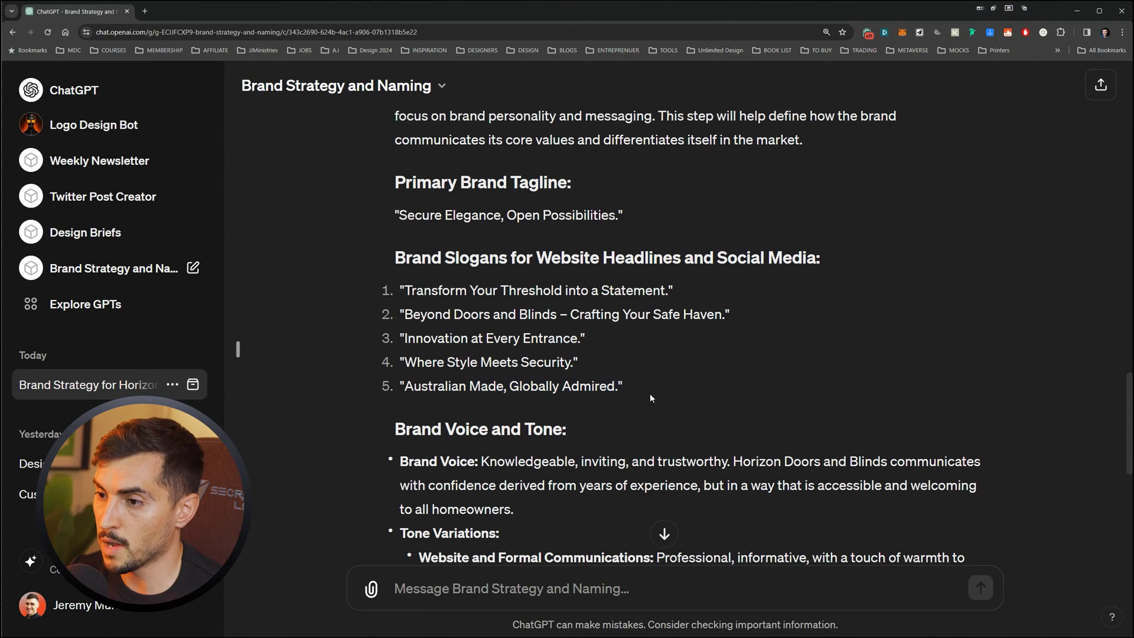
pyautogui.scroll(-3, 650, 393)
pyautogui.moveTo(505, 271); pyautogui.dragTo(882, 320)
pyautogui.scroll(-1, 721, 320)
pyautogui.click(590, 319)
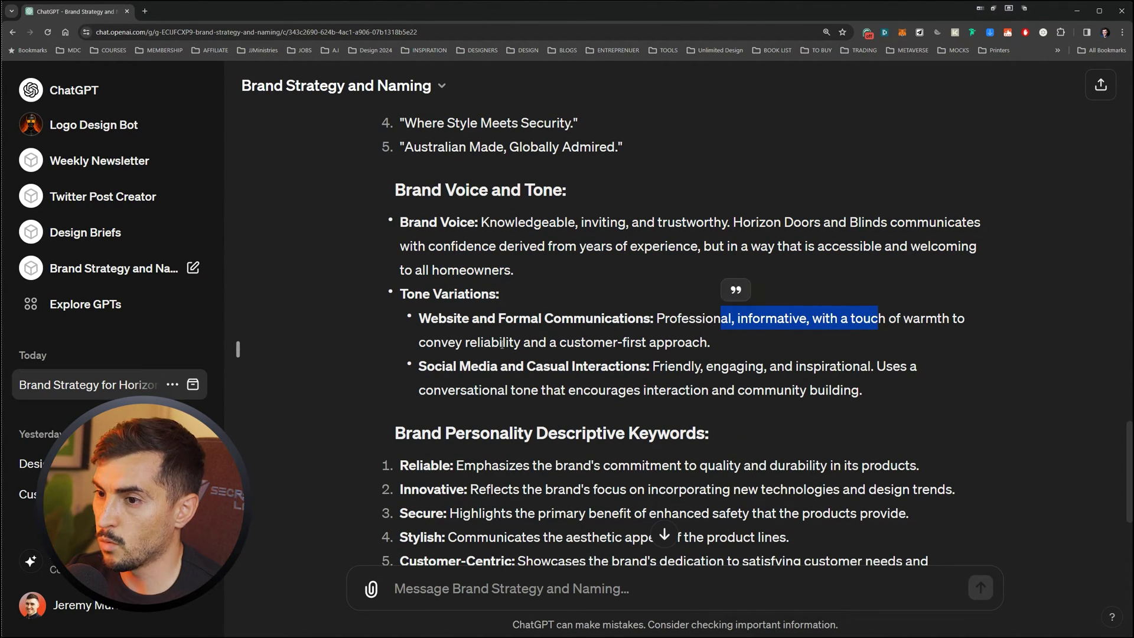
pyautogui.moveTo(484, 343); pyautogui.dragTo(716, 343)
pyautogui.click(728, 343)
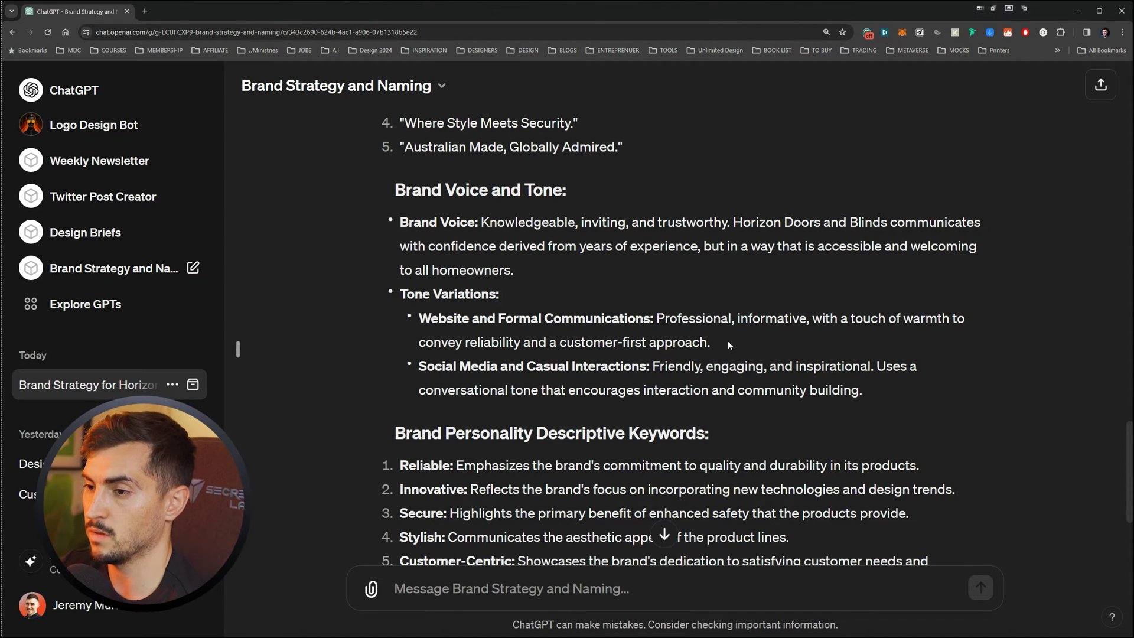
pyautogui.scroll(-1, 729, 345)
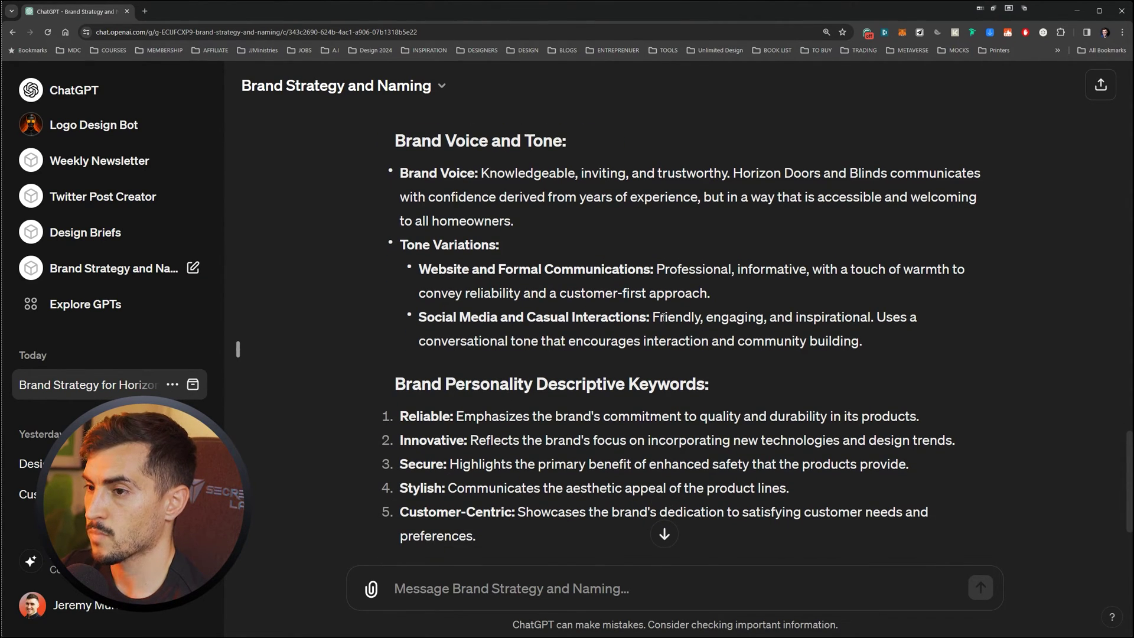
pyautogui.moveTo(663, 317); pyautogui.dragTo(769, 317)
pyautogui.moveTo(571, 318); pyautogui.dragTo(472, 318)
# Read the Brand Personality Descriptive Keywords and look back over the preceding sections of the Step 2 response
pyautogui.scroll(-2, 472, 284)
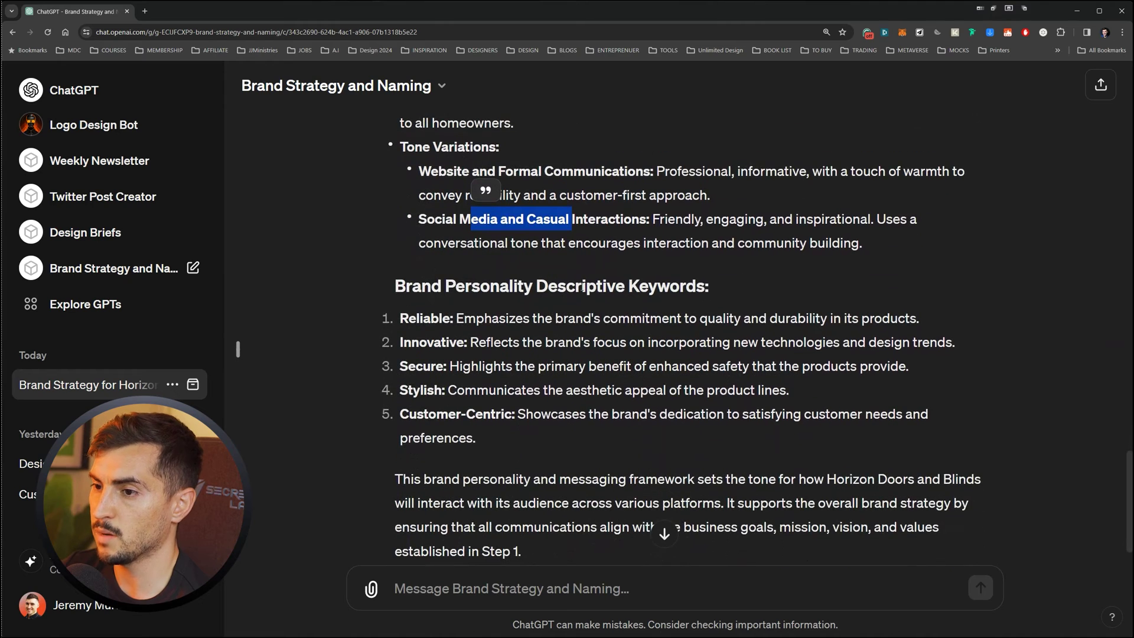
pyautogui.moveTo(401, 332); pyautogui.dragTo(447, 390)
pyautogui.click(468, 412)
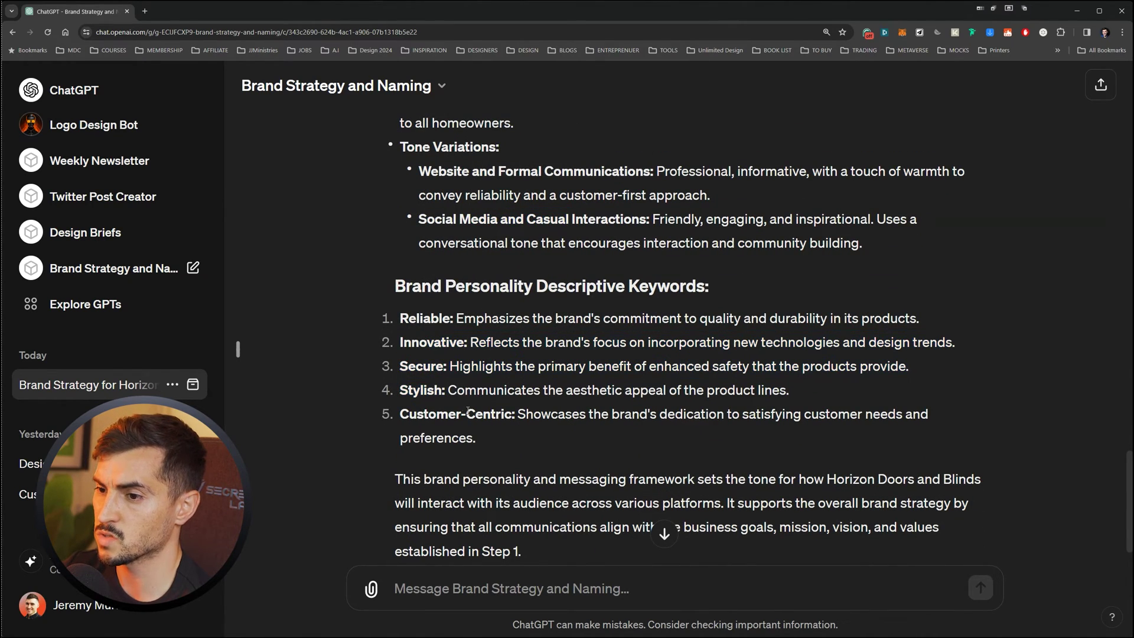
pyautogui.moveTo(534, 415); pyautogui.dragTo(397, 317)
pyautogui.click(630, 345)
pyautogui.scroll(-1, 631, 346)
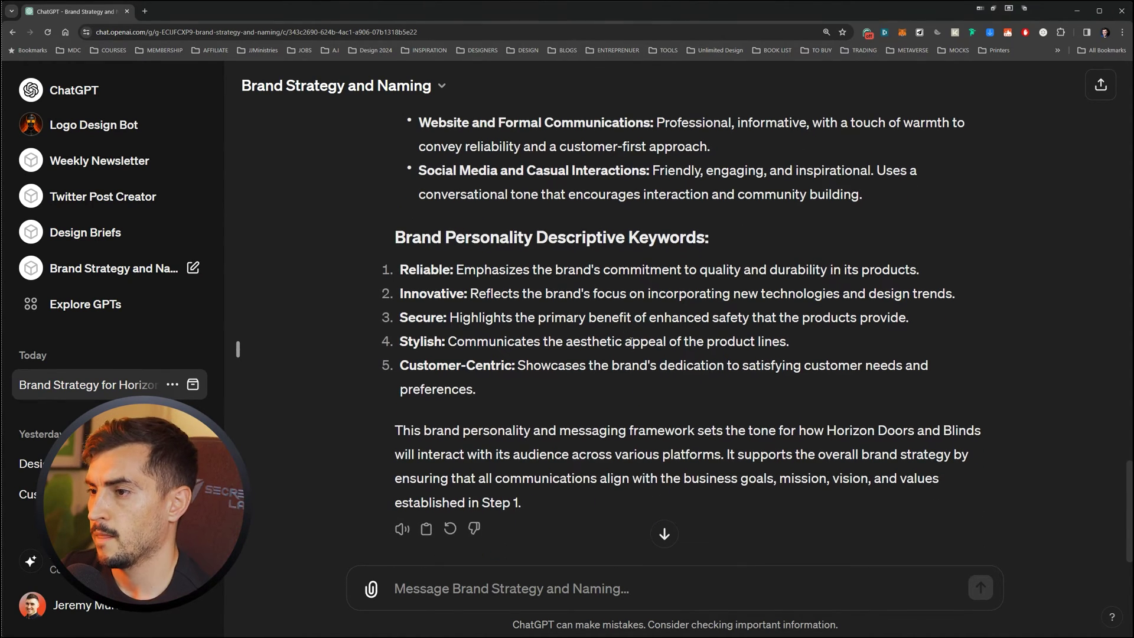
pyautogui.scroll(7, 895, 489)
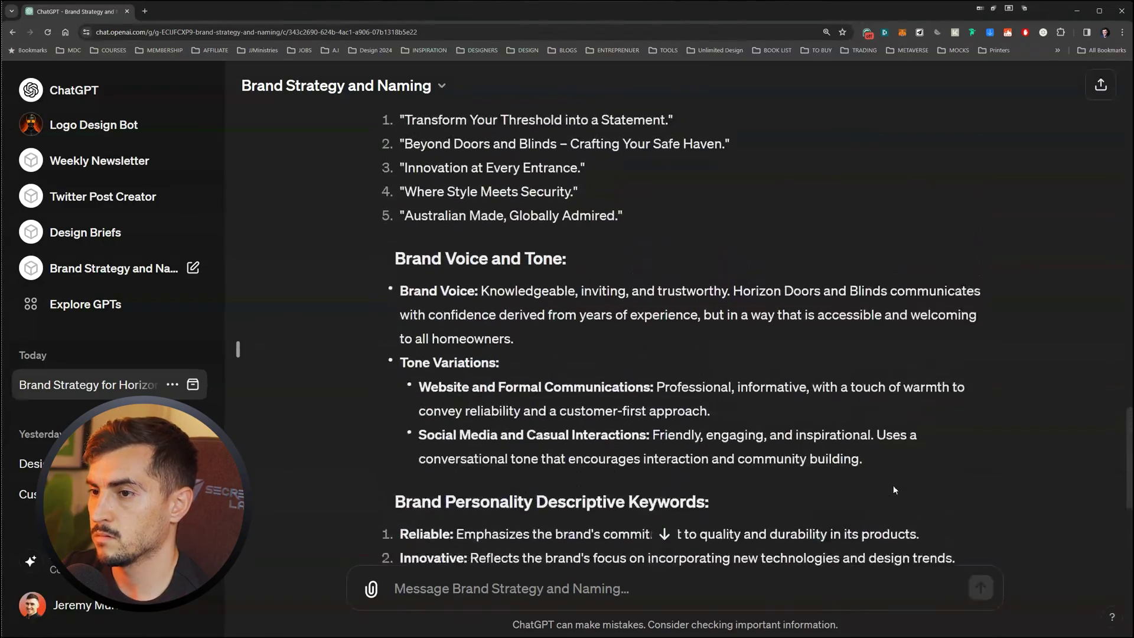
# Ask the Brand Strategy and Naming GPT for the next part of the strategy by sending the message "step 3"
pyautogui.scroll(-7, 893, 489)
pyautogui.click(528, 596)
pyautogui.write('step 3')
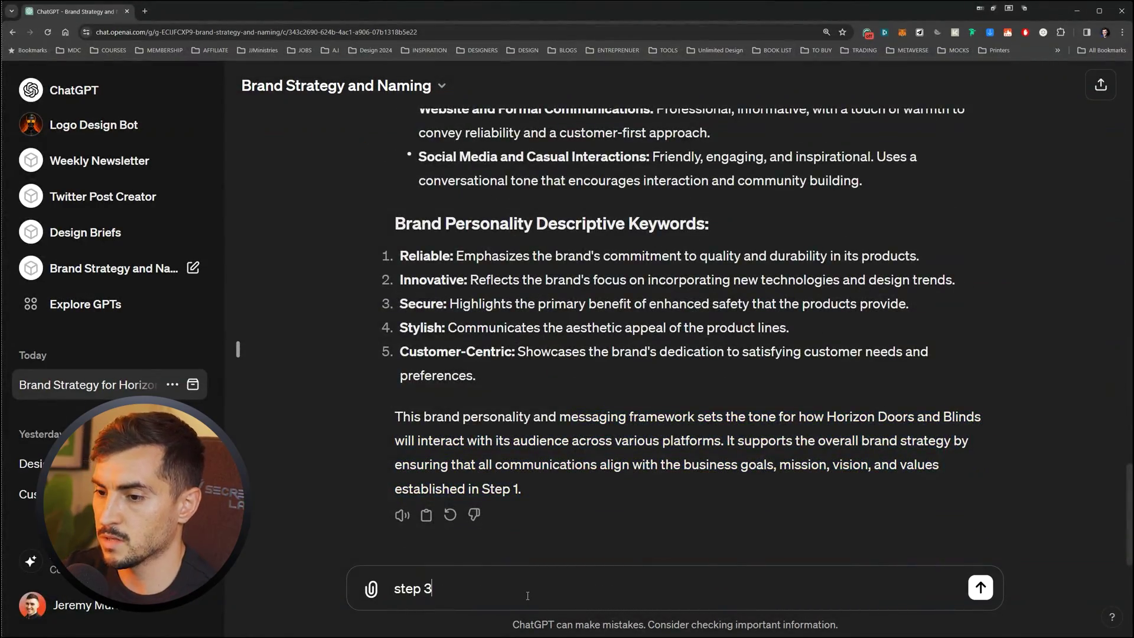
pyautogui.press('Return')
pyautogui.hotkey('ctrl', '-')
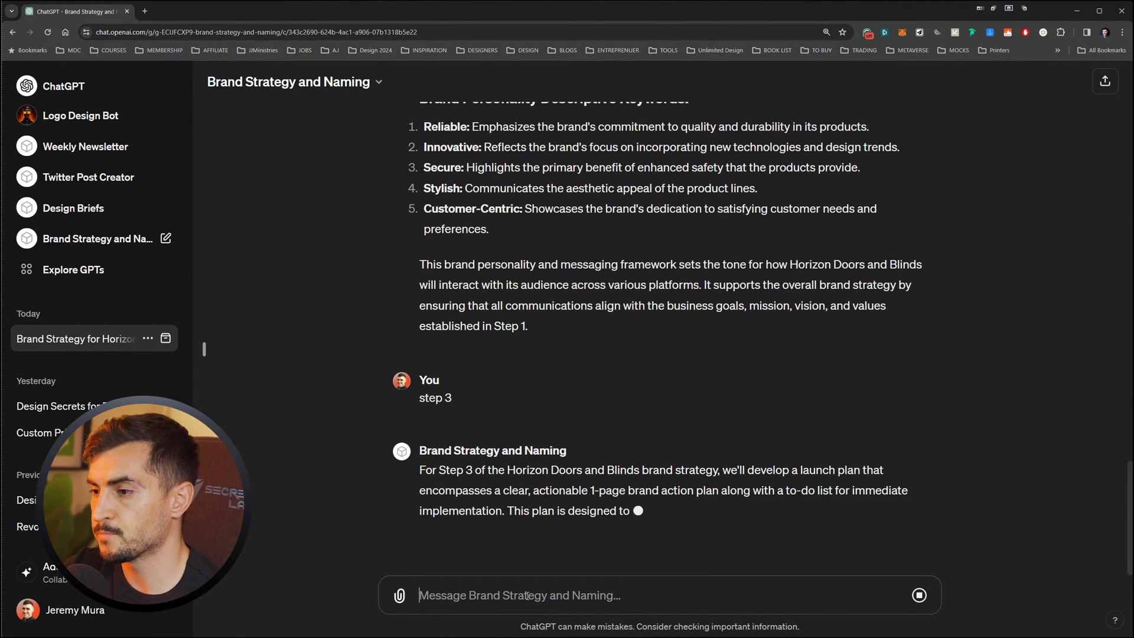
pyautogui.hotkey('ctrl', '+')
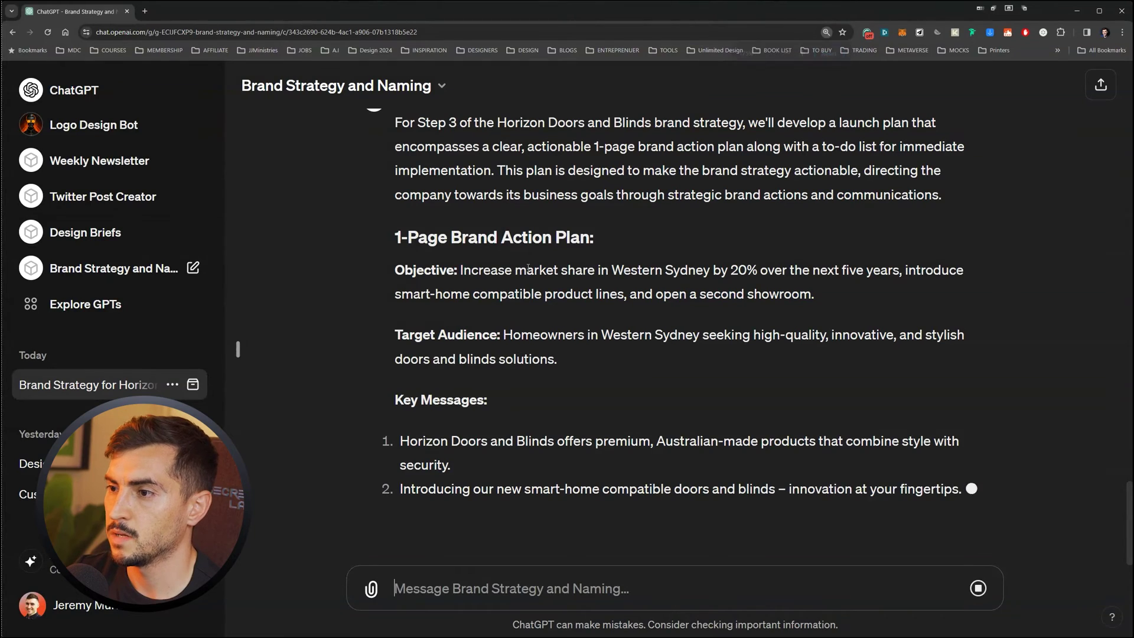
# Read the 1-Page Brand Action Plan as it generates, from the target audience and key messages through the tactics
pyautogui.moveTo(504, 311); pyautogui.dragTo(628, 310)
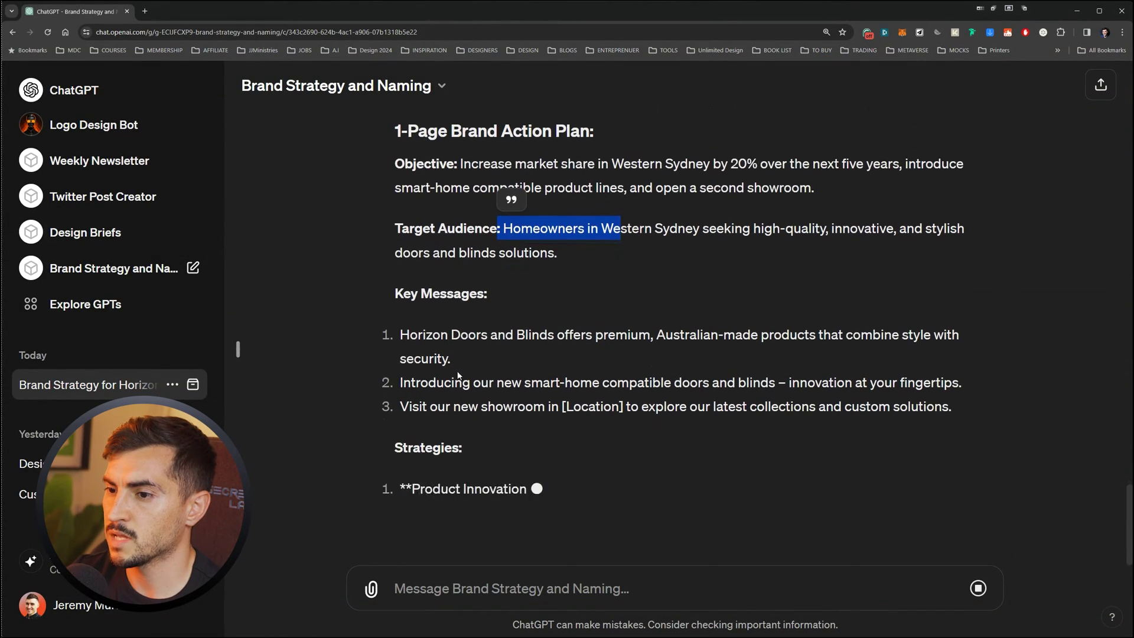
pyautogui.moveTo(482, 335); pyautogui.dragTo(568, 378)
pyautogui.click(952, 302)
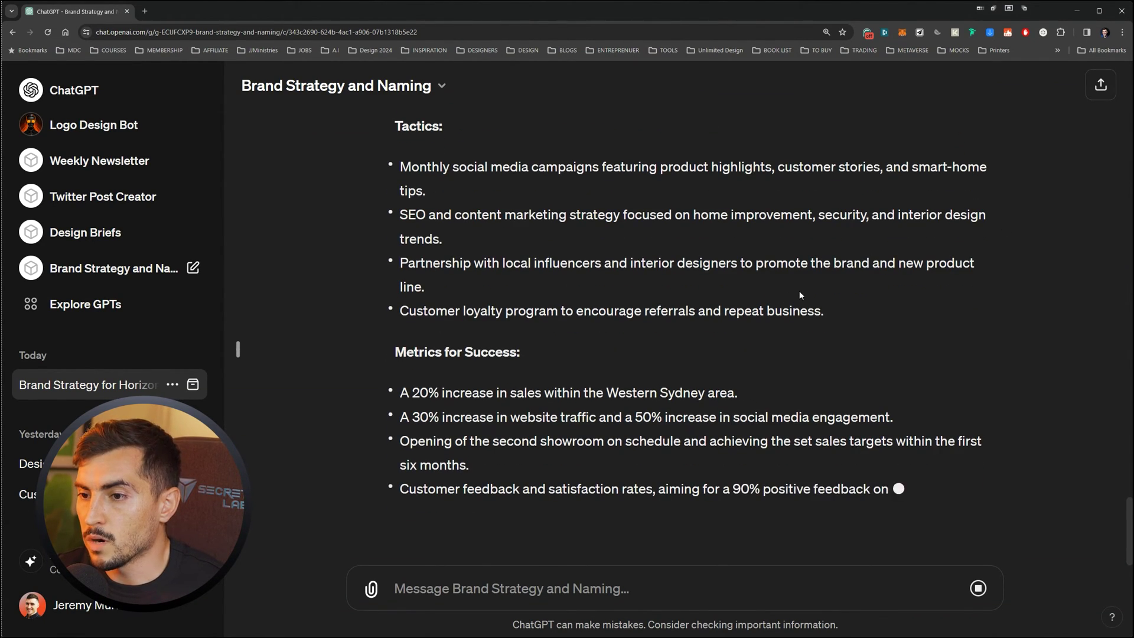
pyautogui.moveTo(665, 319); pyautogui.dragTo(675, 319)
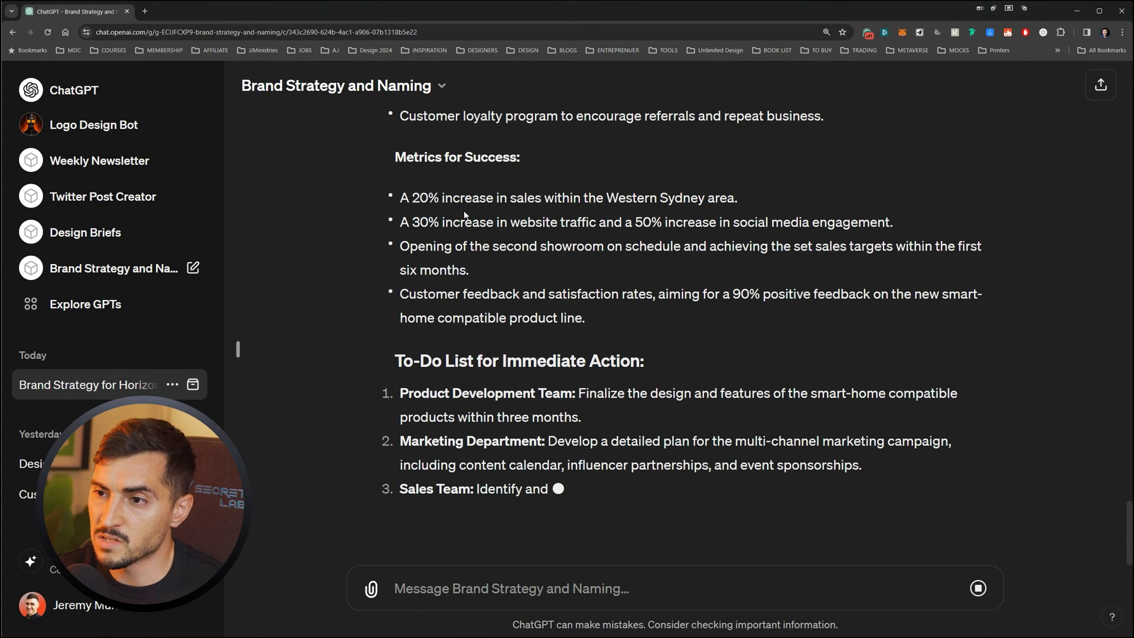
# Read the To-Do List for Immediate Action, including the Customer Service Team and IT Department tasks
pyautogui.moveTo(522, 312); pyautogui.dragTo(700, 311)
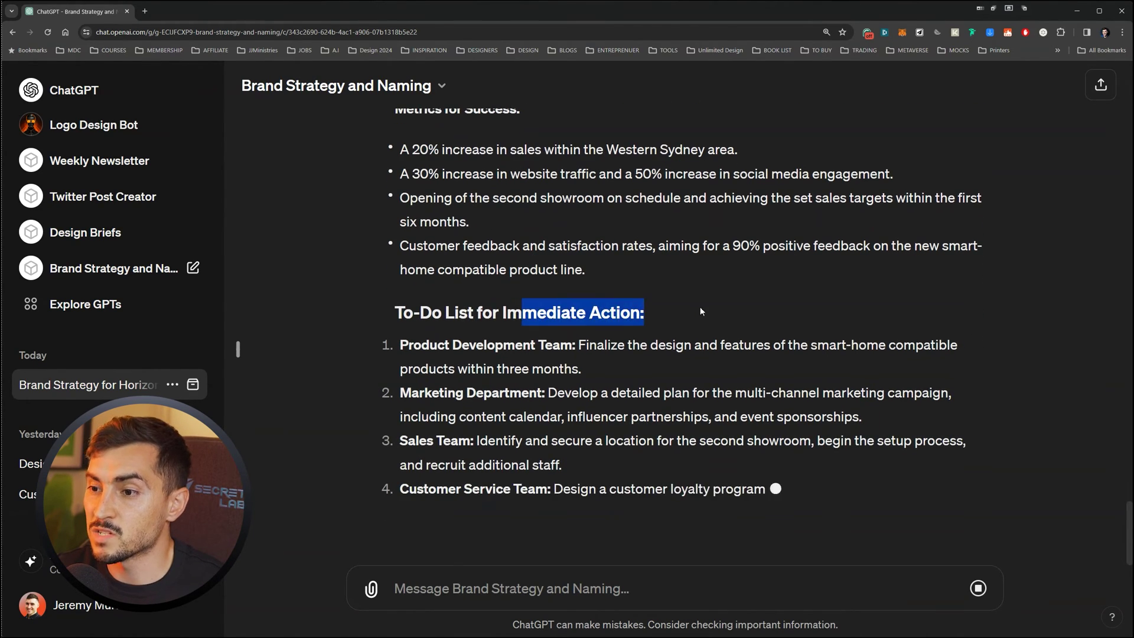
pyautogui.moveTo(508, 234); pyautogui.dragTo(582, 233)
pyautogui.moveTo(474, 399); pyautogui.dragTo(503, 433)
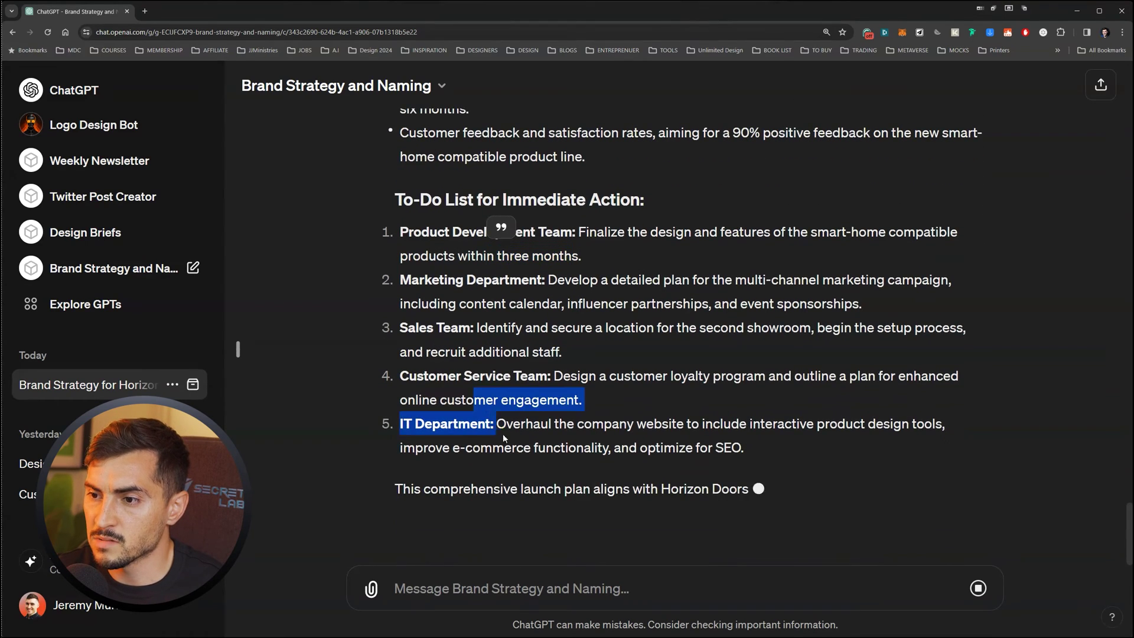
pyautogui.moveTo(784, 450); pyautogui.dragTo(674, 413)
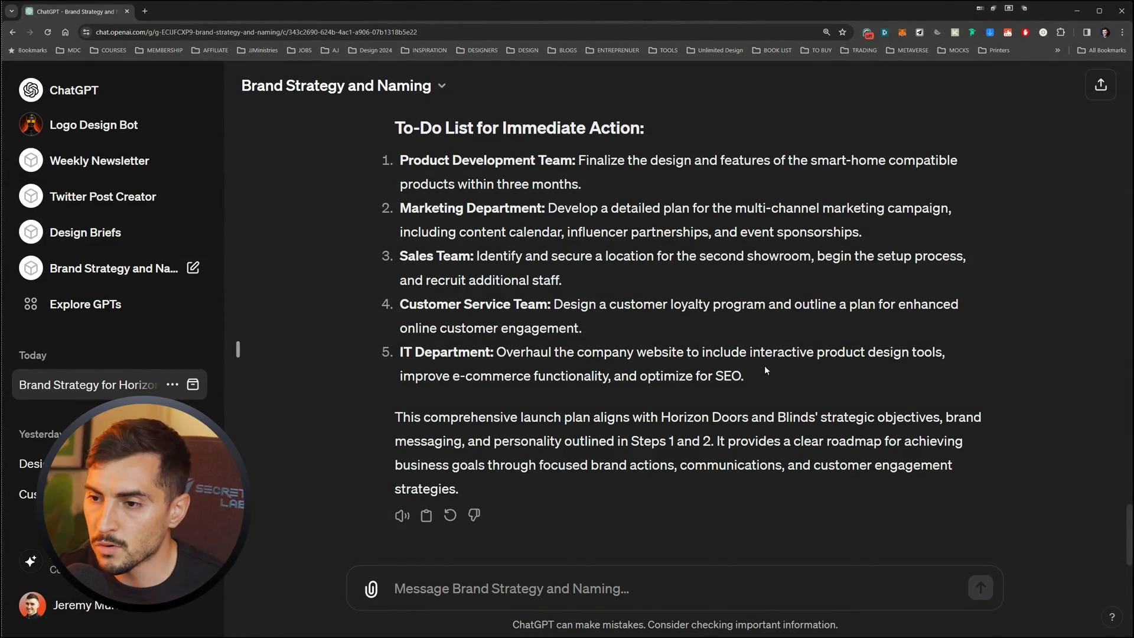
# Look back over the Step 3 launch plan's strategies, tactics and metrics, and up to the Step 2 tagline and slogans
pyautogui.scroll(5, 662, 464)
pyautogui.scroll(-4, 661, 463)
pyautogui.moveTo(510, 256); pyautogui.dragTo(622, 423)
pyautogui.scroll(12, 628, 417)
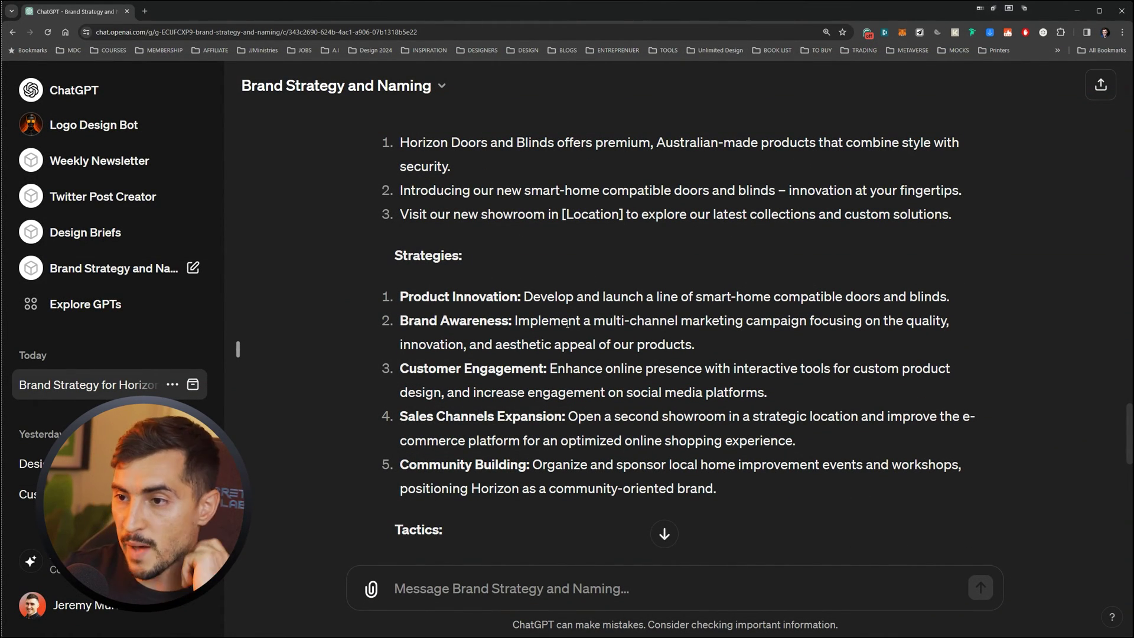
pyautogui.scroll(-6, 567, 323)
pyautogui.click(538, 589)
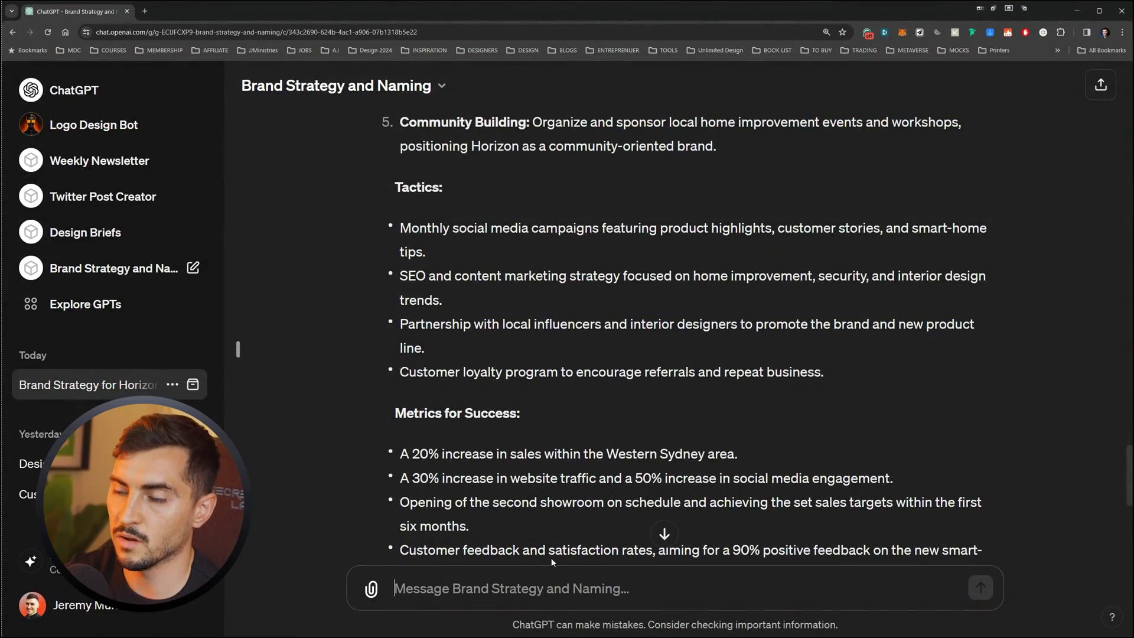
pyautogui.scroll(15, 551, 558)
pyautogui.scroll(8, 570, 137)
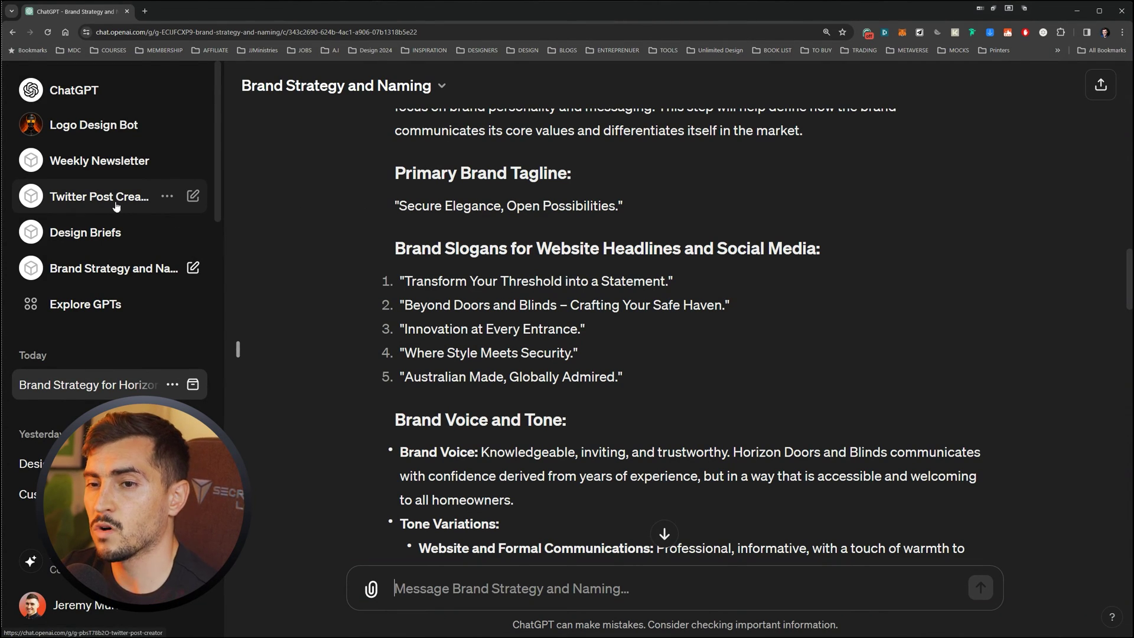
# Open the Design Briefs custom GPT
pyautogui.click(148, 233)
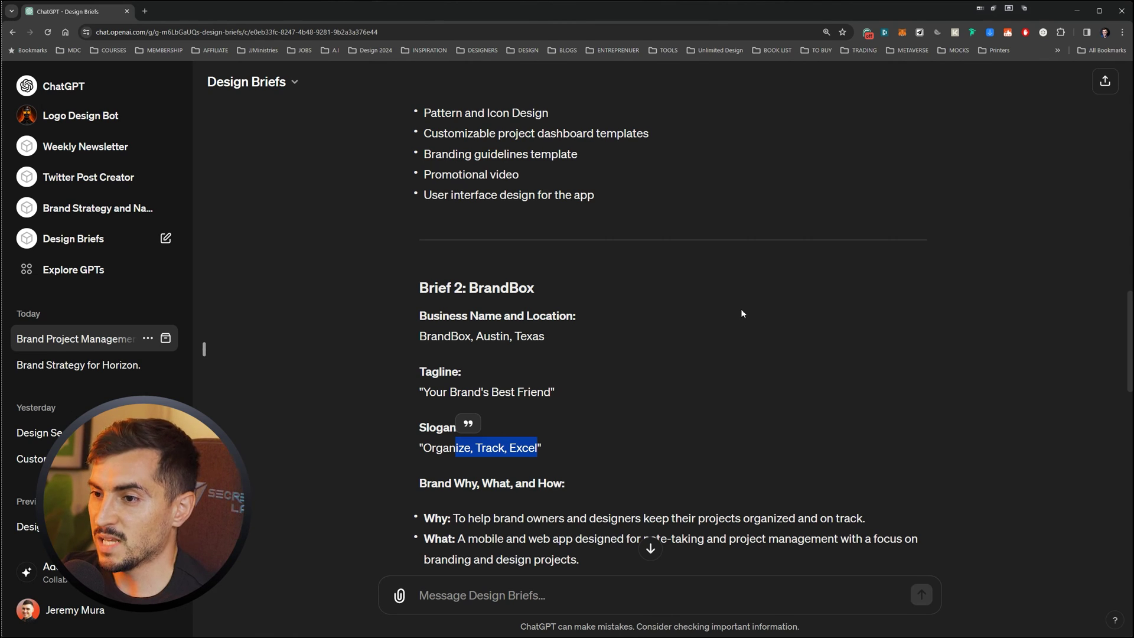